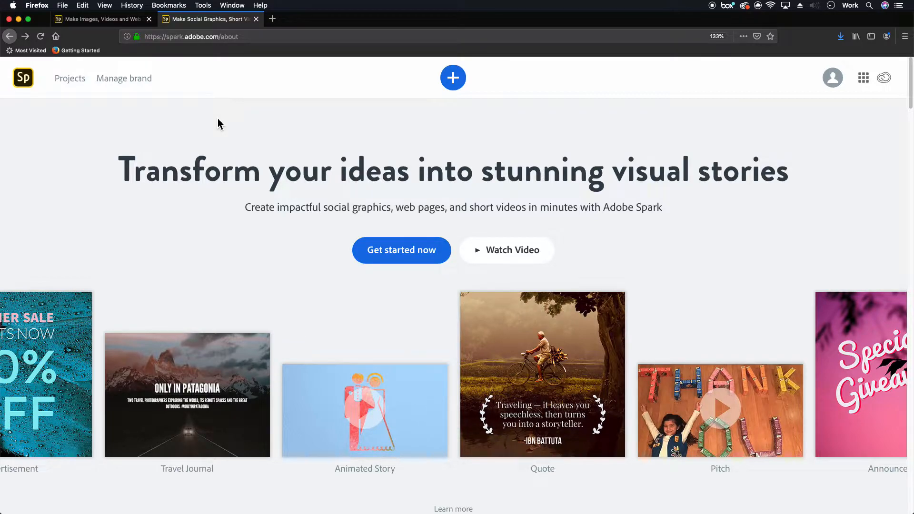
Step: Look through the Adobe Spark overview page down to its device showcase, and return to the projects page
scroll(220, 118, down, 15)
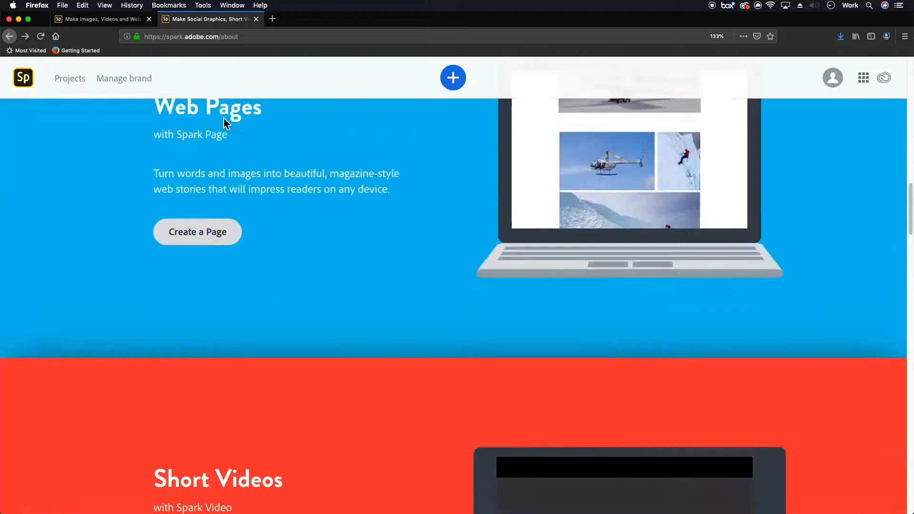
scroll(224, 119, up, 1)
scroll(224, 119, down, 2)
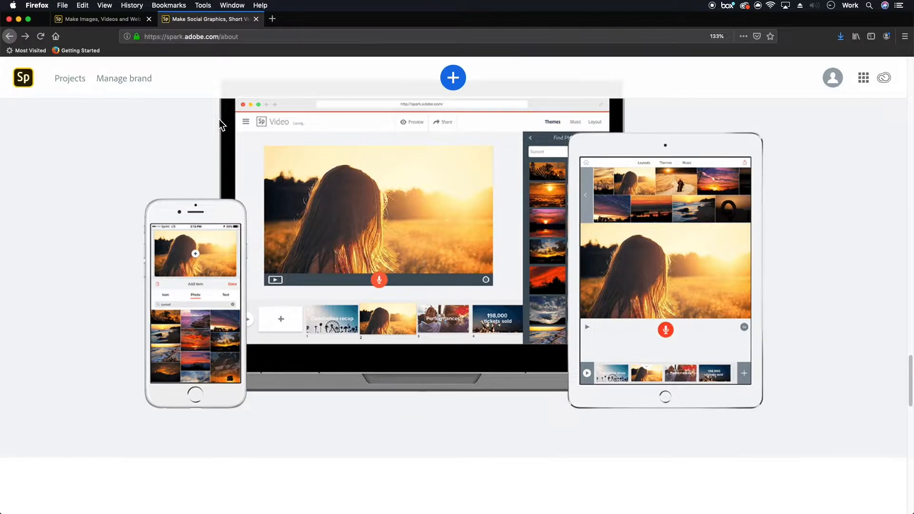
scroll(219, 119, down, 5)
key(ctrl+shift+Tab)
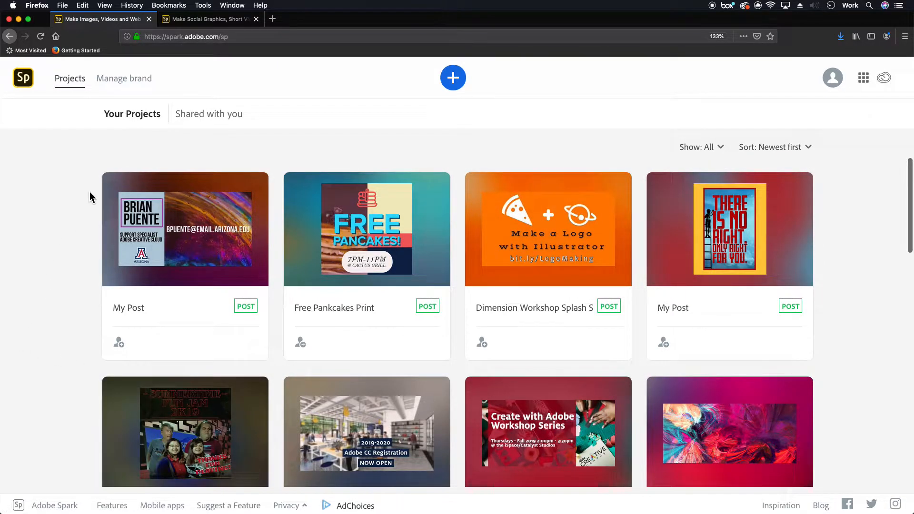
Step: Begin a new project and review the graphics templates and the project types available for starting from scratch
click(457, 90)
scroll(446, 123, down, 5)
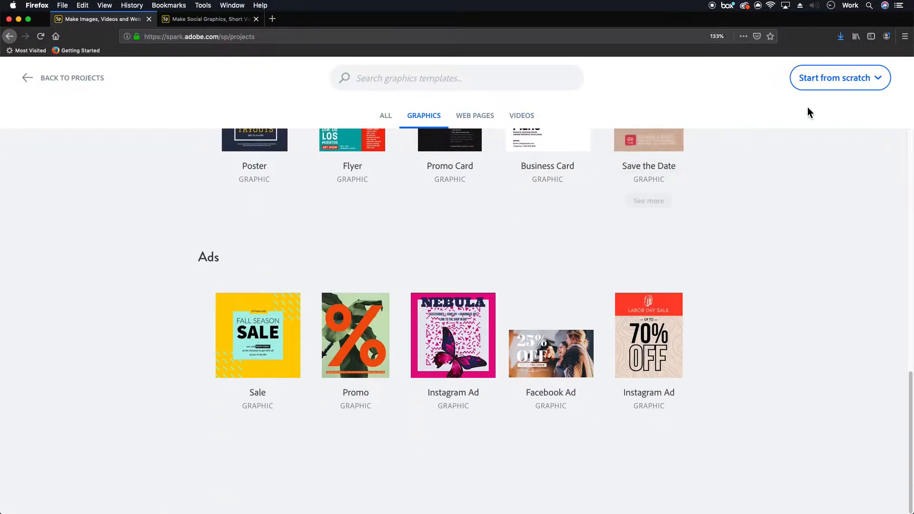
click(830, 84)
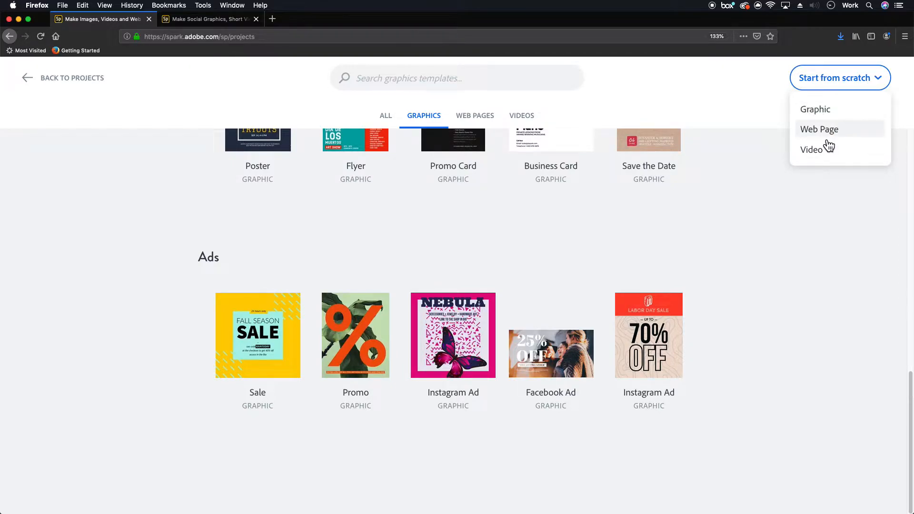
click(516, 207)
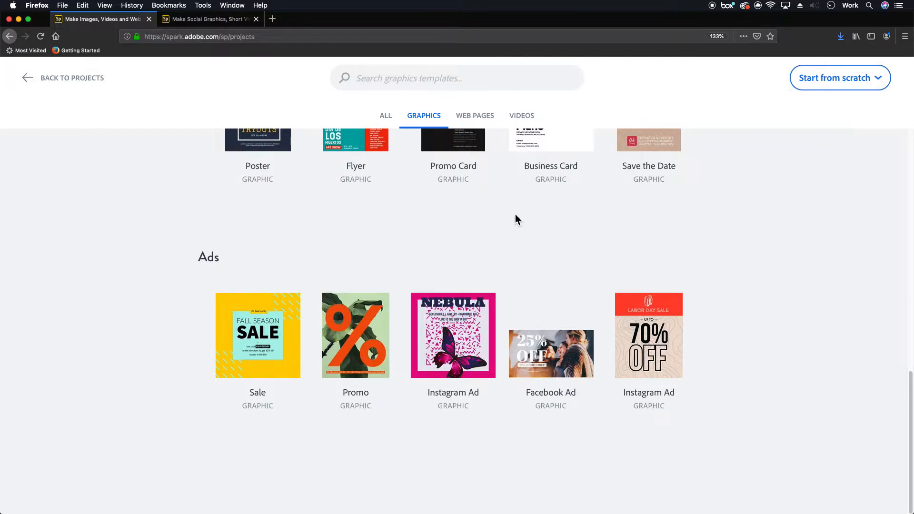
scroll(515, 214, up, 10)
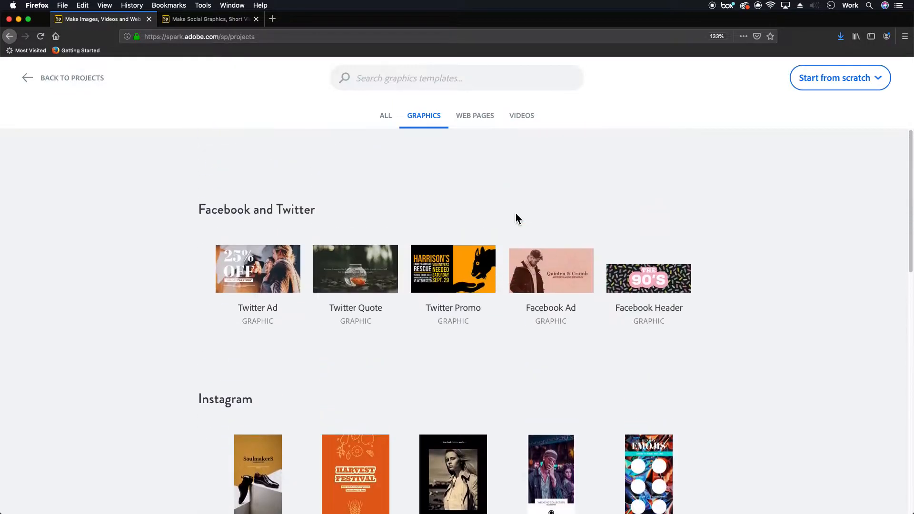
Step: Browse the templates of all types, and review the graphics templates down to the Ads category
click(386, 116)
scroll(514, 271, down, 5)
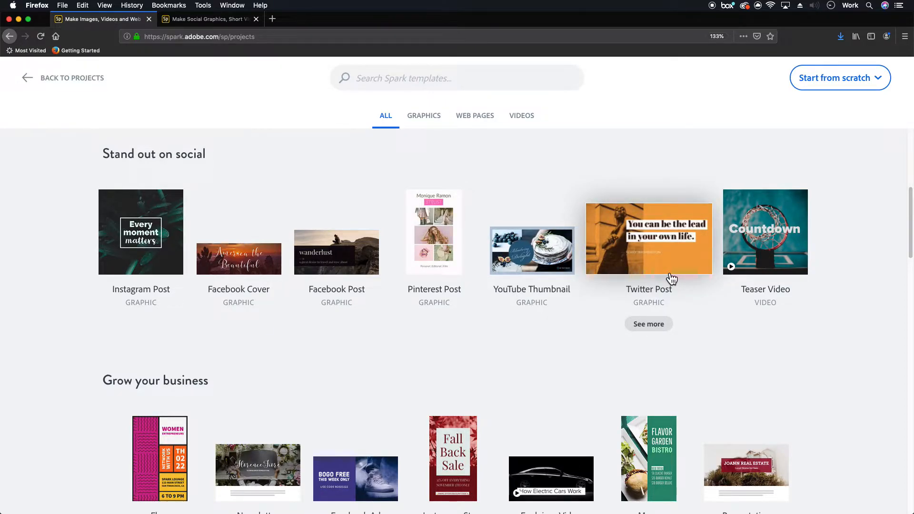
scroll(672, 278, down, 5)
scroll(673, 278, up, 10)
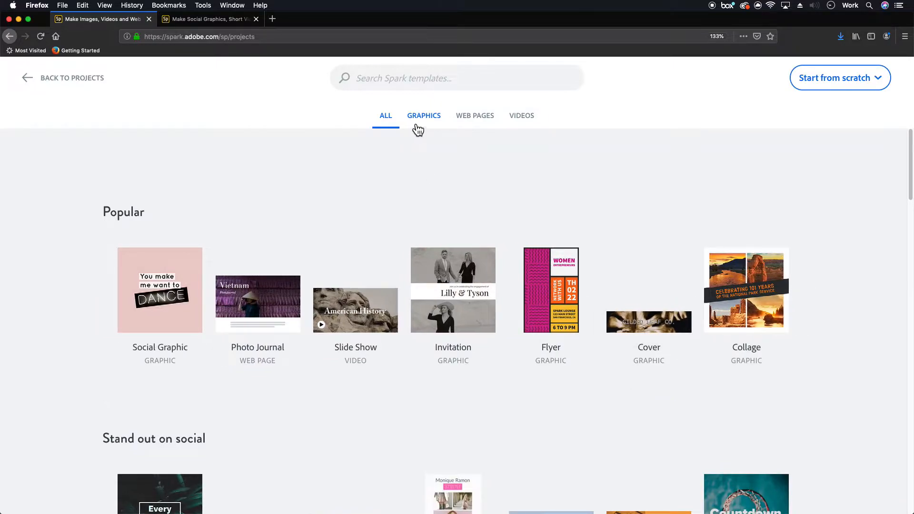
click(429, 130)
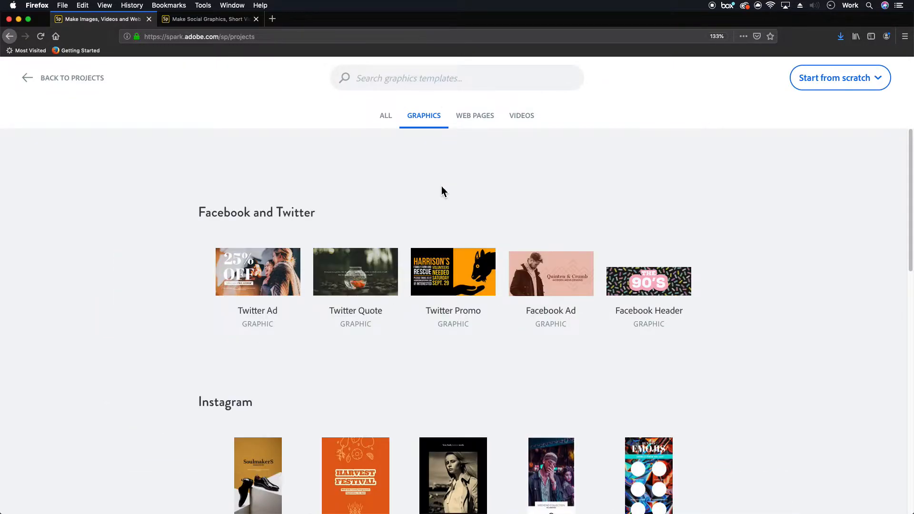
scroll(463, 288, down, 5)
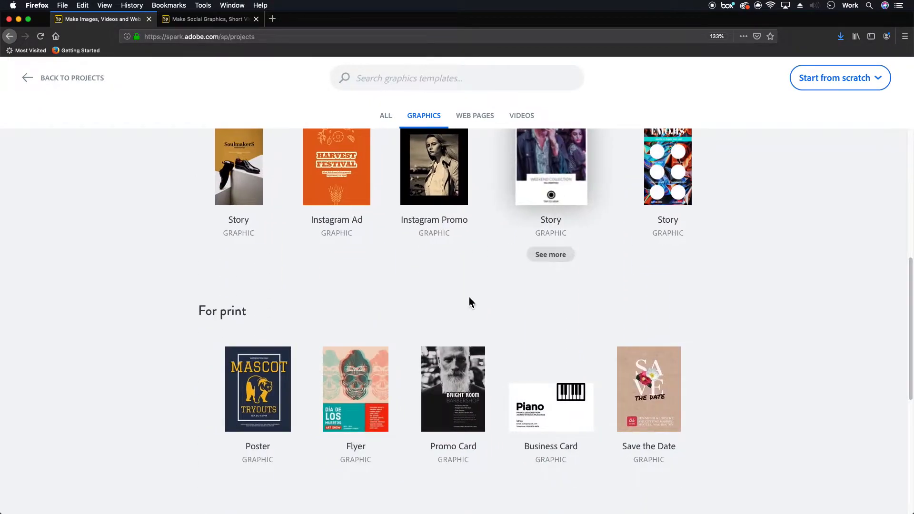
scroll(472, 300, down, 5)
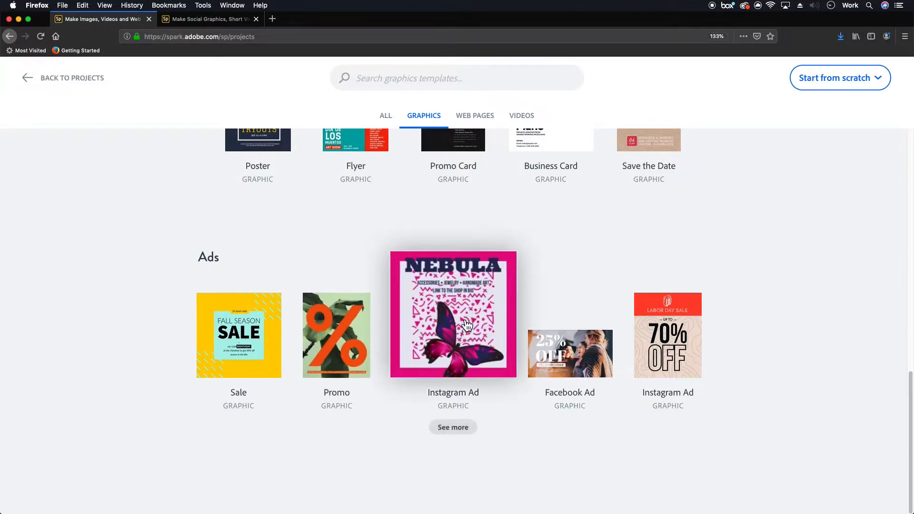
scroll(471, 245, up, 5)
scroll(470, 248, down, 5)
Step: Show more Instagram Ad templates, look through them, and create a post from the pink Nebula butterfly template
click(464, 428)
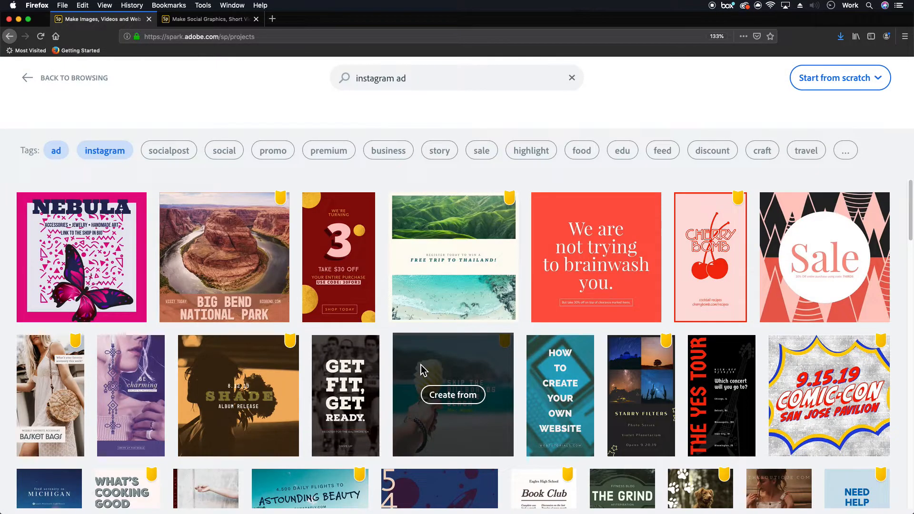
scroll(421, 369, down, 15)
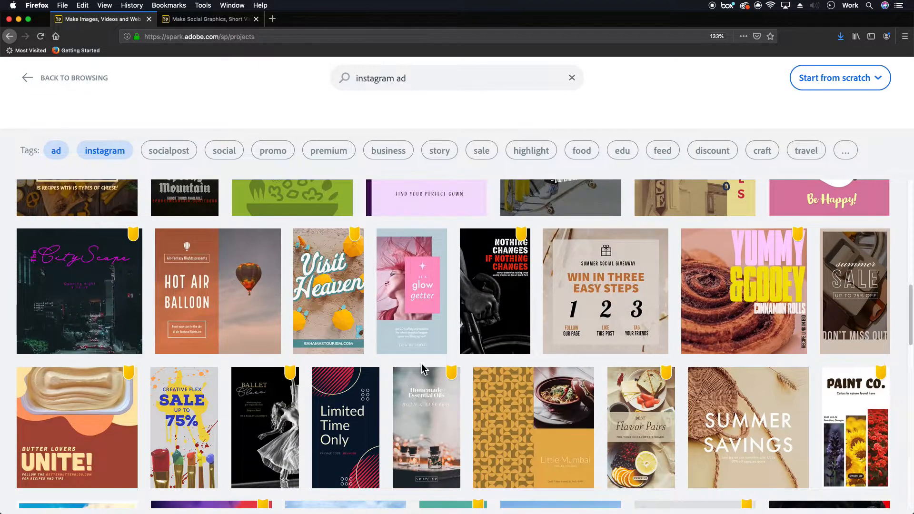
scroll(424, 365, down, 10)
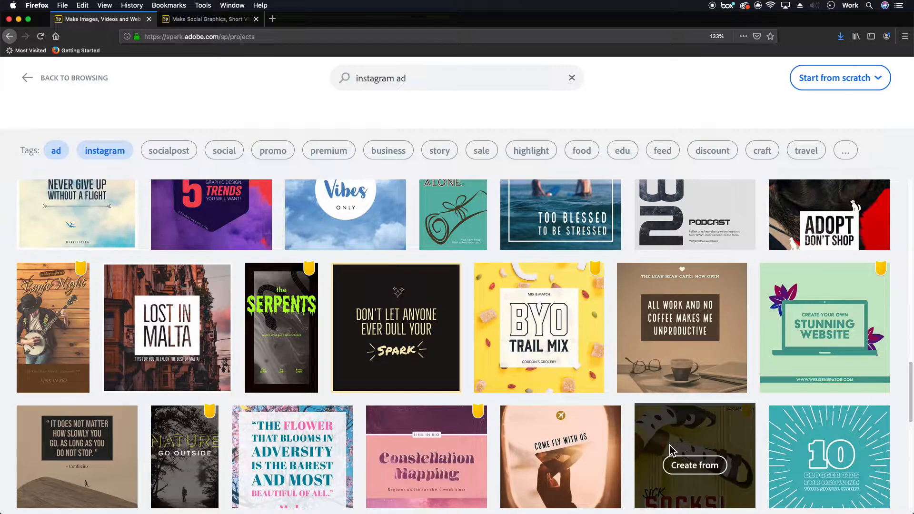
scroll(670, 444, down, 4)
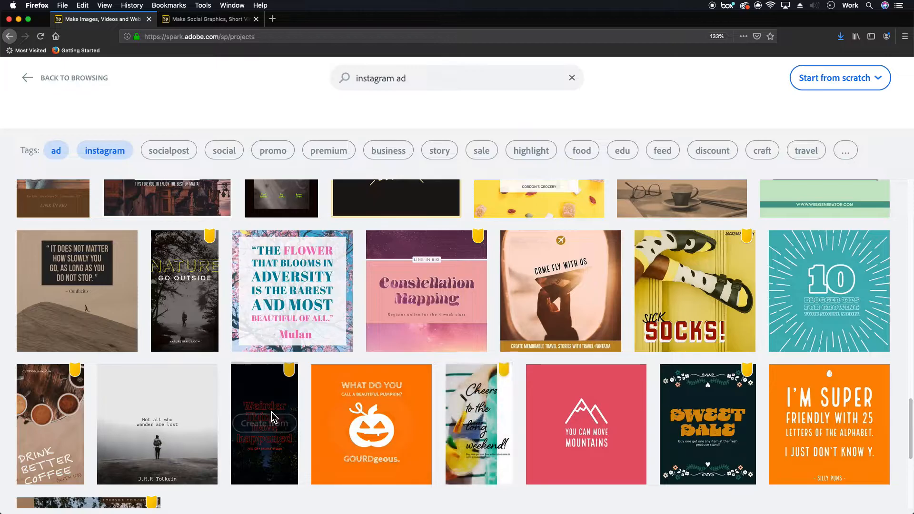
scroll(272, 412, down, 10)
scroll(253, 409, up, 2)
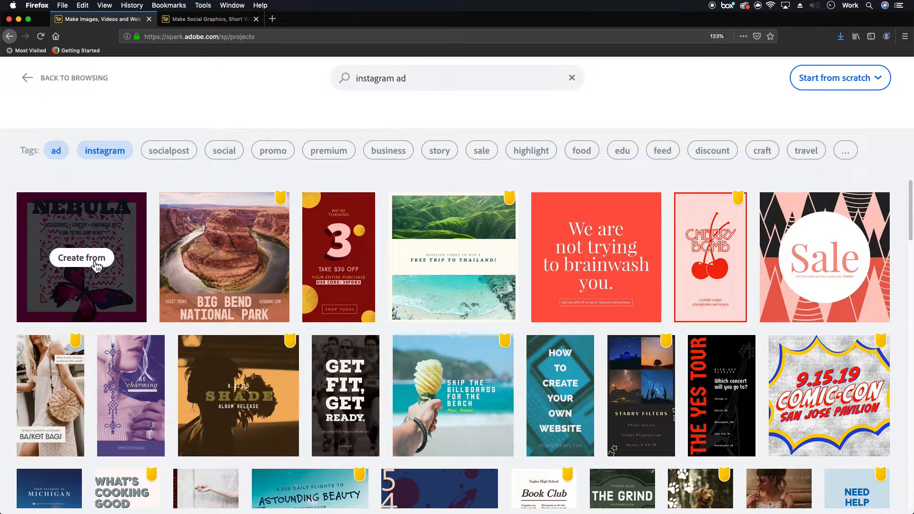
click(81, 258)
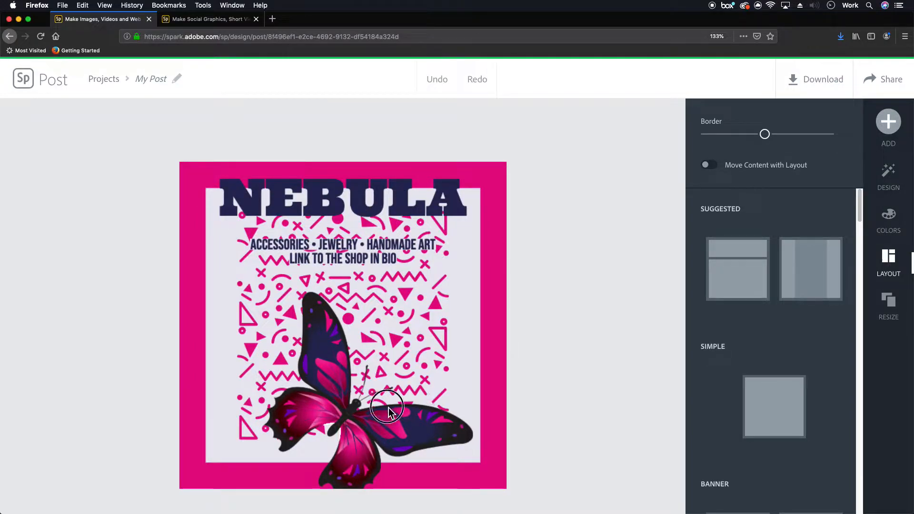
Step: Shrink the pink pattern icon to a bit over half its width and move it beside the butterfly's upper wing, under the subtitle
click(403, 354)
click(401, 283)
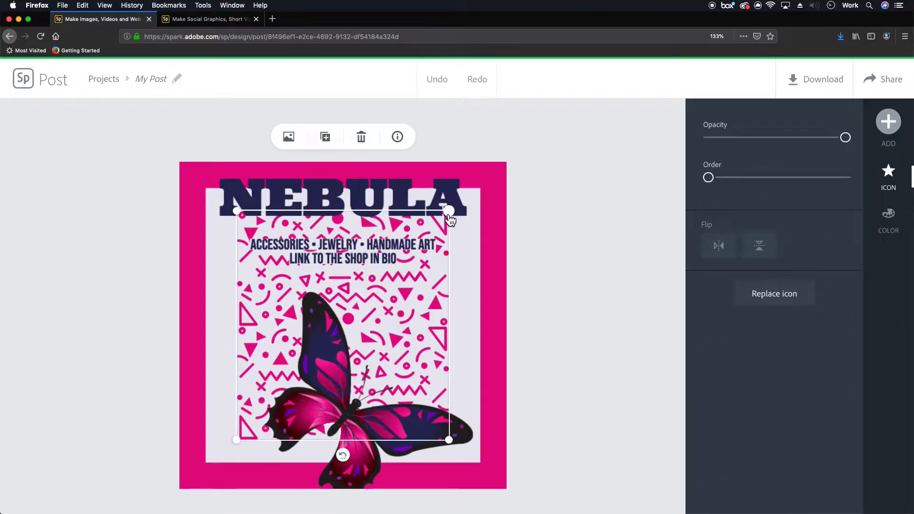
drag(449, 211, 361, 305)
drag(255, 347, 235, 312)
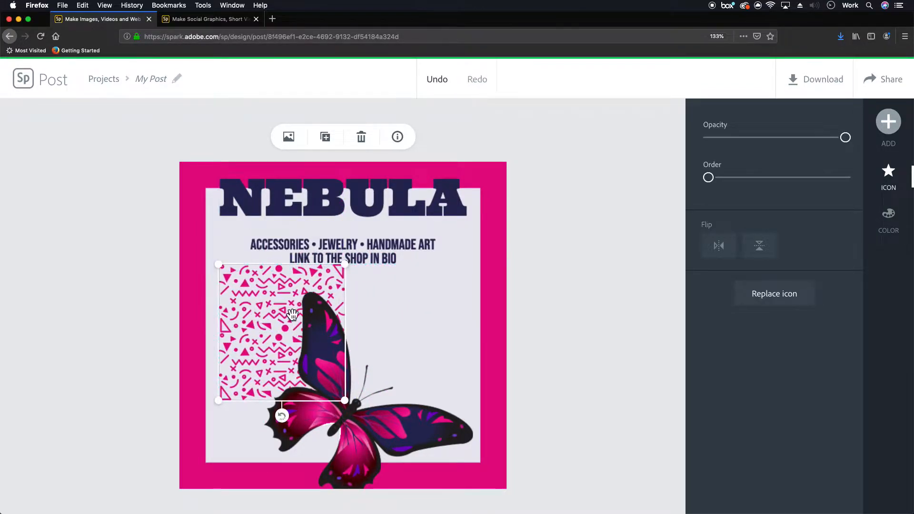
click(542, 273)
Step: Replace the heading text "Nebula" with "BearDown" and shift the heading slightly down inside the pink border
click(419, 202)
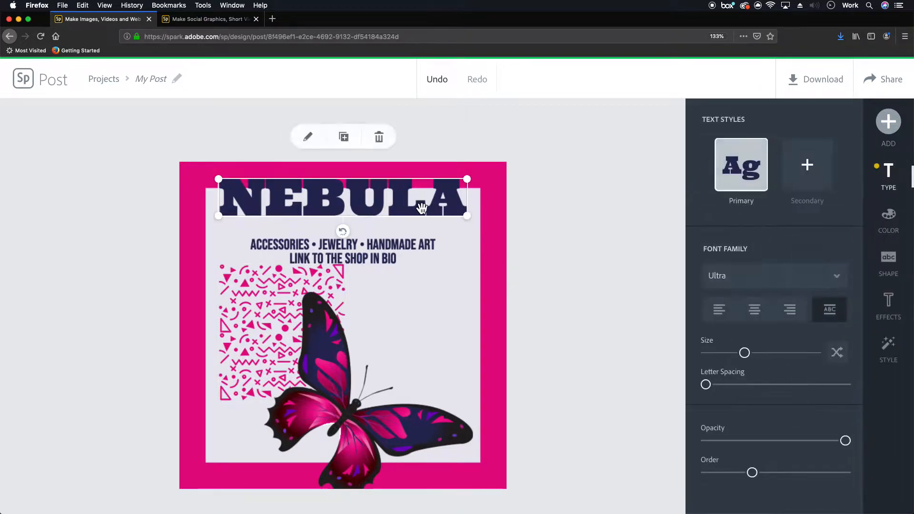
click(399, 258)
click(405, 216)
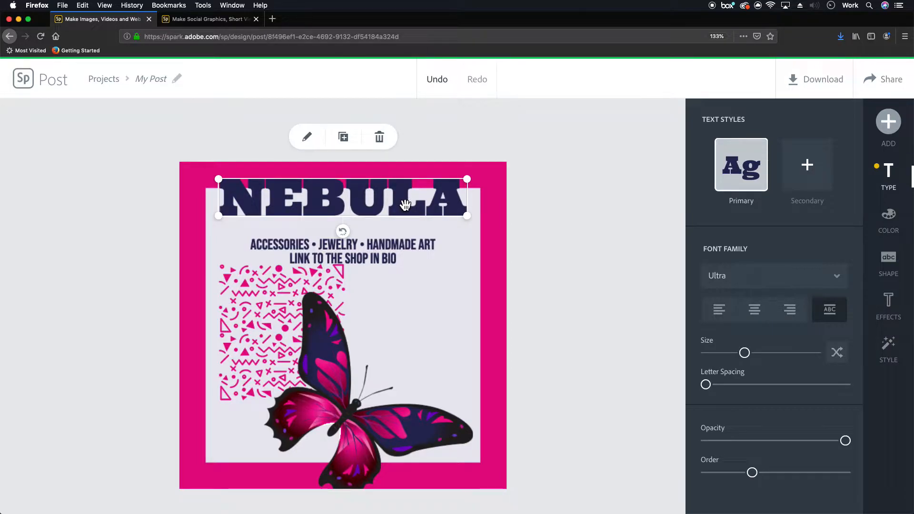
double_click(405, 204)
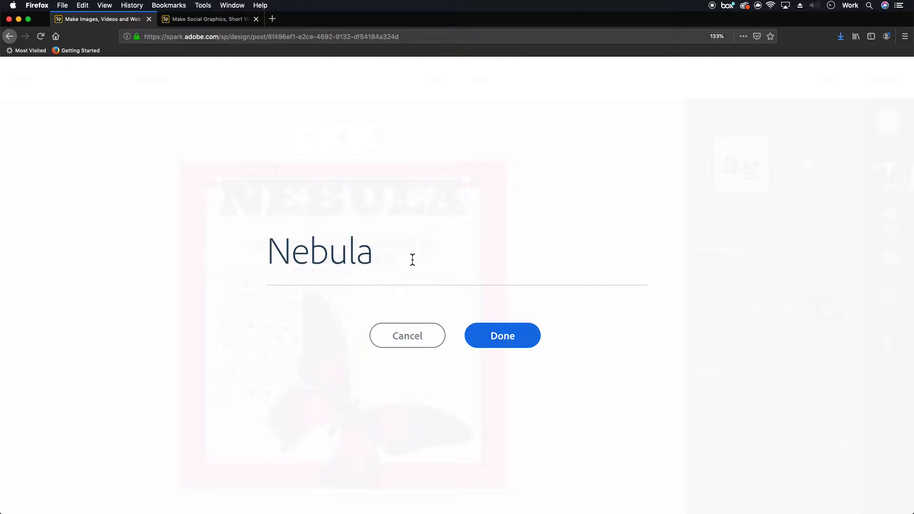
drag(402, 270, 240, 254)
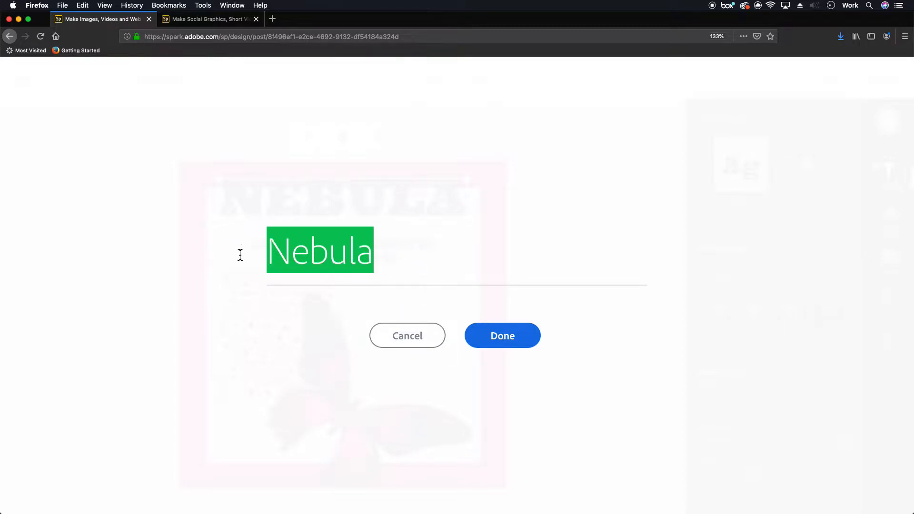
text(BearD)
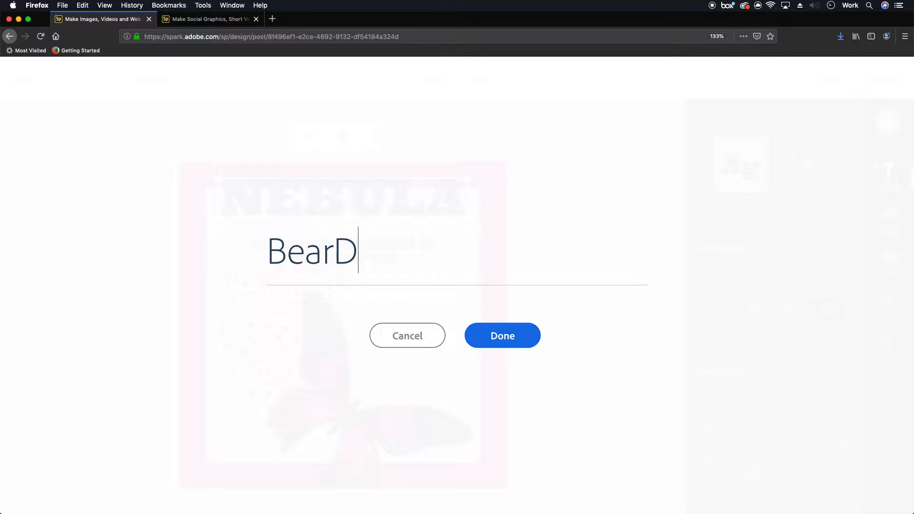
text(own)
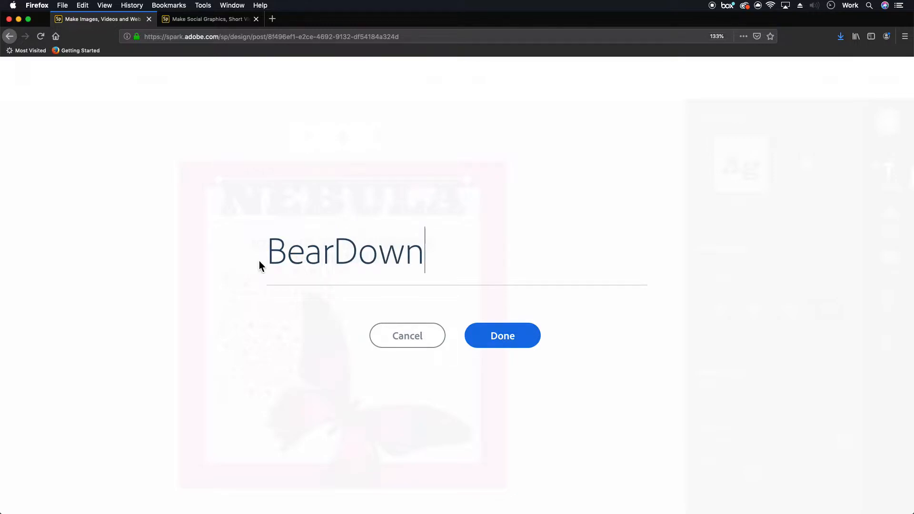
click(494, 339)
drag(402, 210, 401, 217)
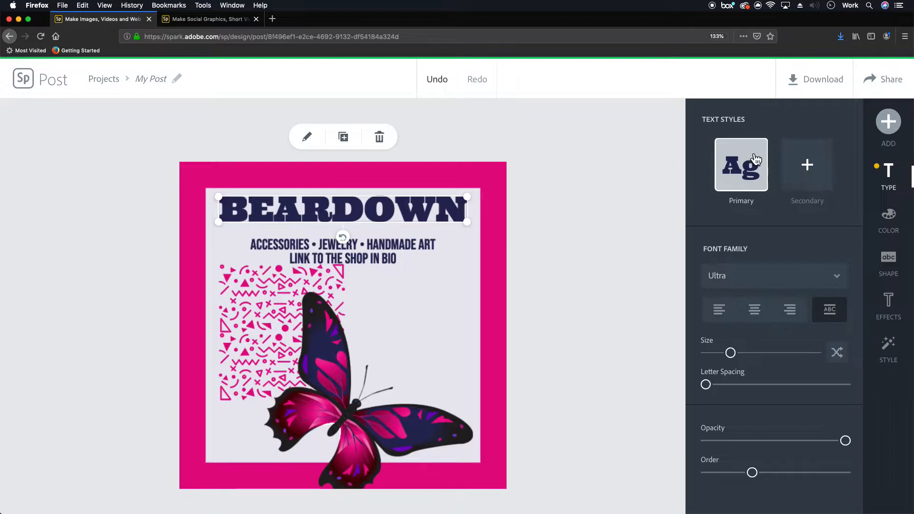
Step: Look through the available fonts and set the BearDown heading's font to Graduate Regular
click(794, 277)
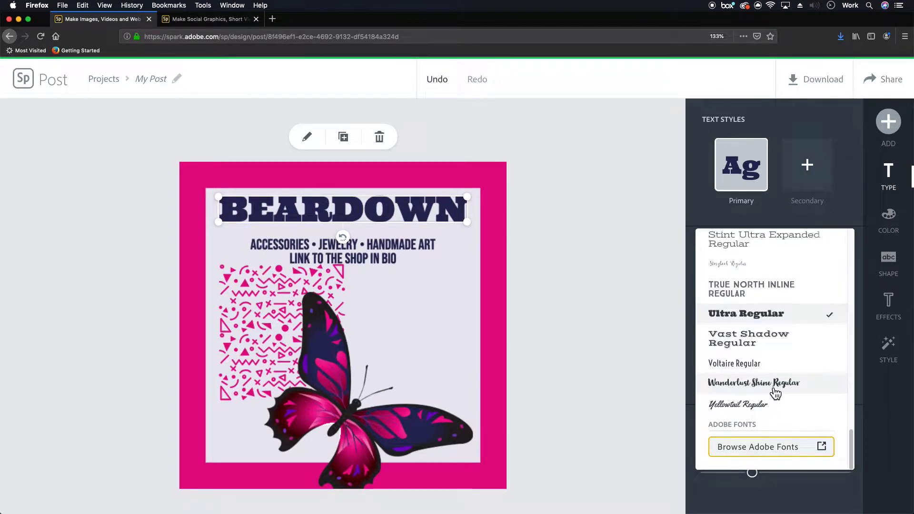
scroll(776, 395, down, 10)
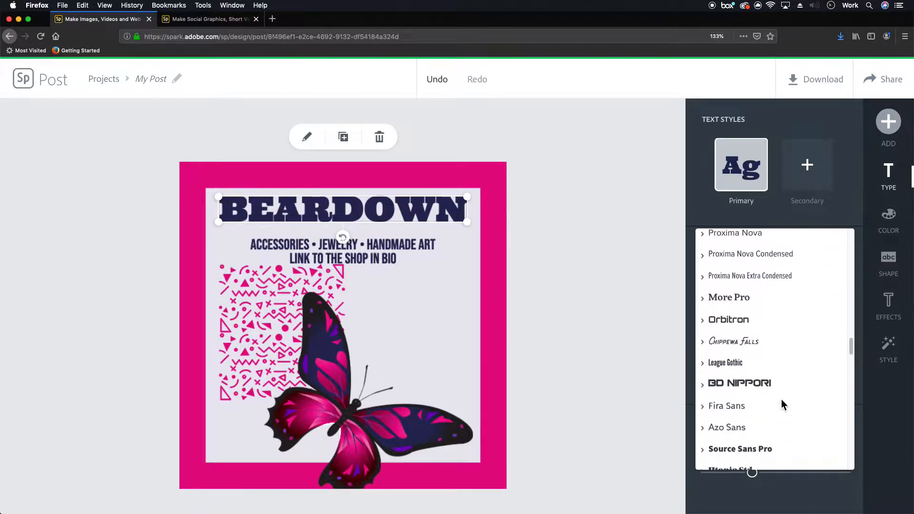
scroll(783, 400, down, 15)
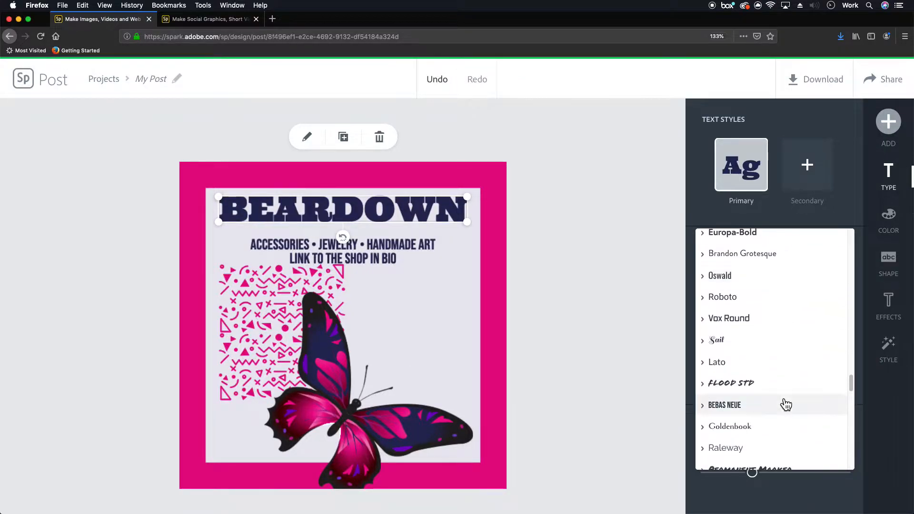
scroll(785, 404, down, 3)
scroll(786, 402, up, 6)
scroll(785, 401, up, 15)
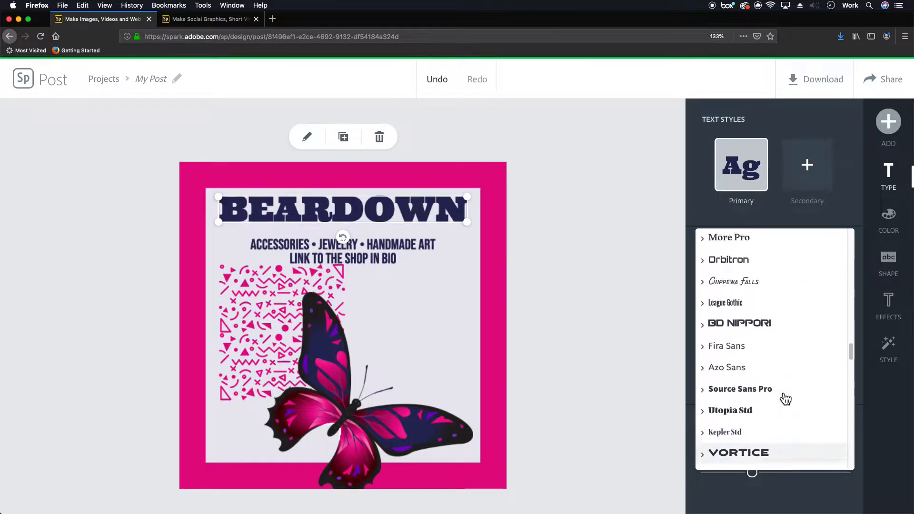
scroll(783, 395, up, 15)
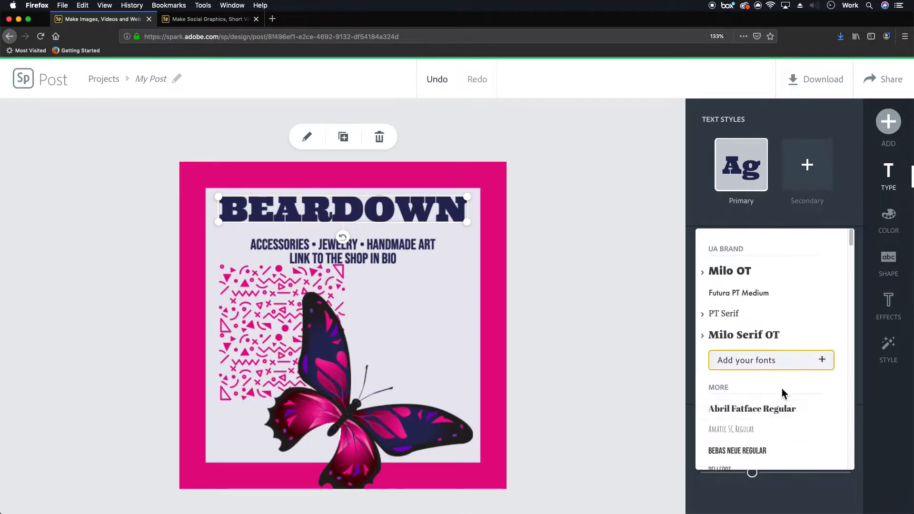
scroll(782, 387, down, 5)
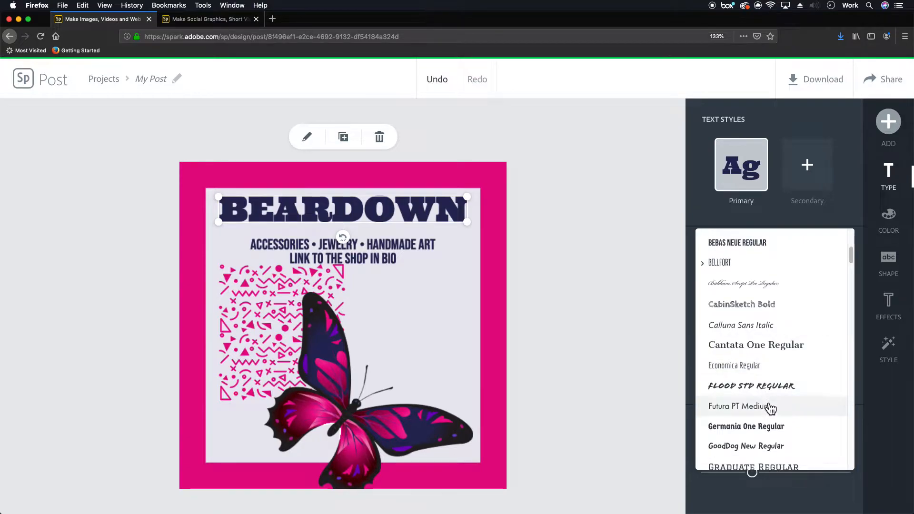
scroll(777, 404, down, 1)
scroll(776, 404, down, 1)
click(762, 434)
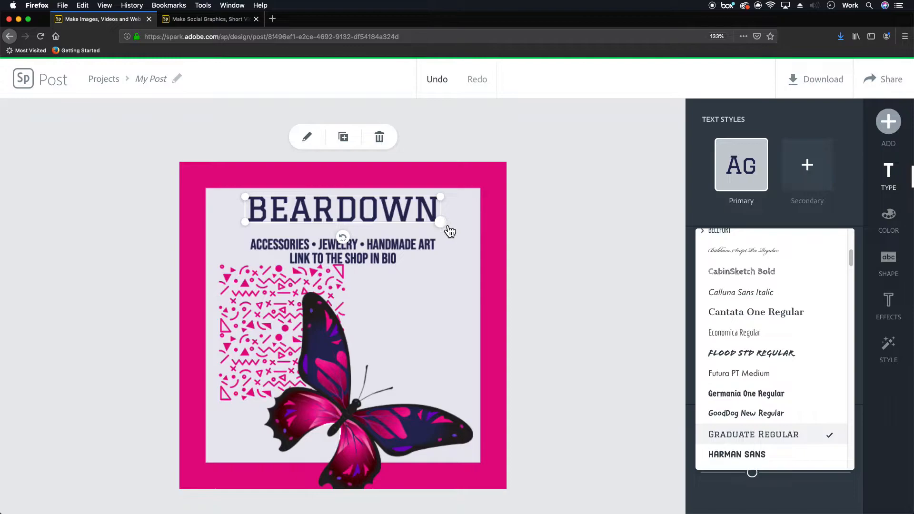
click(631, 220)
click(401, 205)
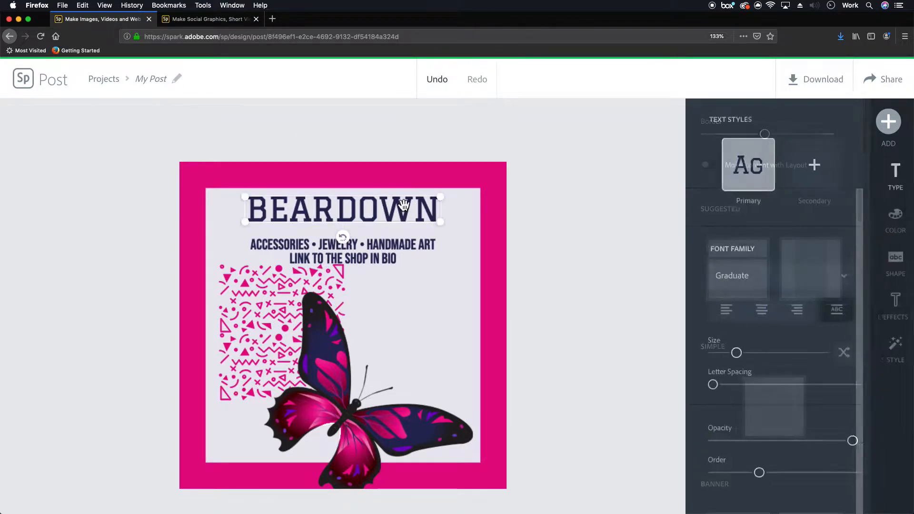
Step: Enlarge the BearDown heading and widen its letter spacing until it spans the full width of the inner panel
drag(730, 360, 742, 361)
mouse_move(703, 385)
mouse_down()
mouse_move(787, 373)
mouse_move(712, 385)
mouse_up()
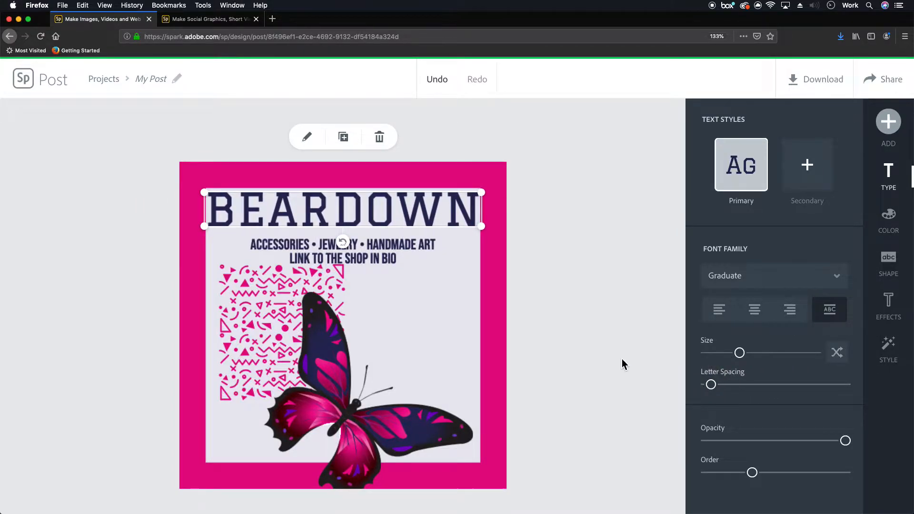
click(630, 341)
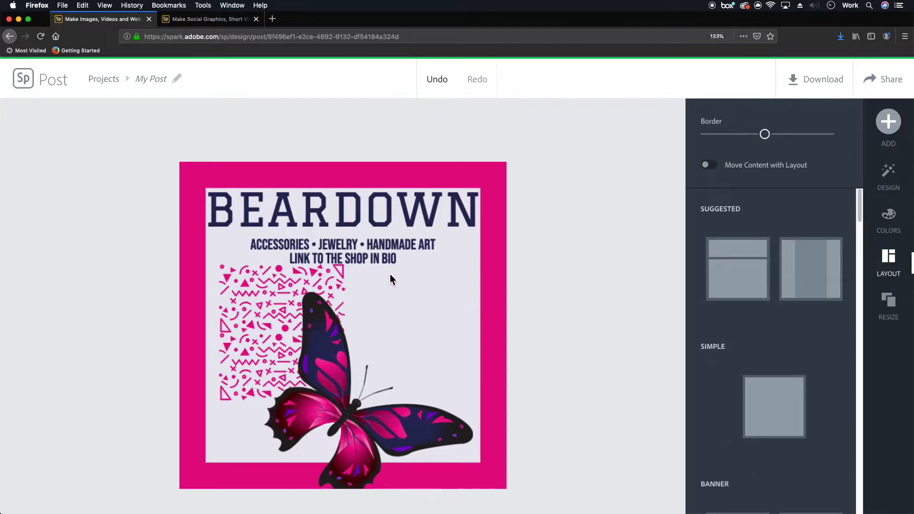
Step: Replace the two-line subtitle text under the heading with "University of Arizona"
click(358, 253)
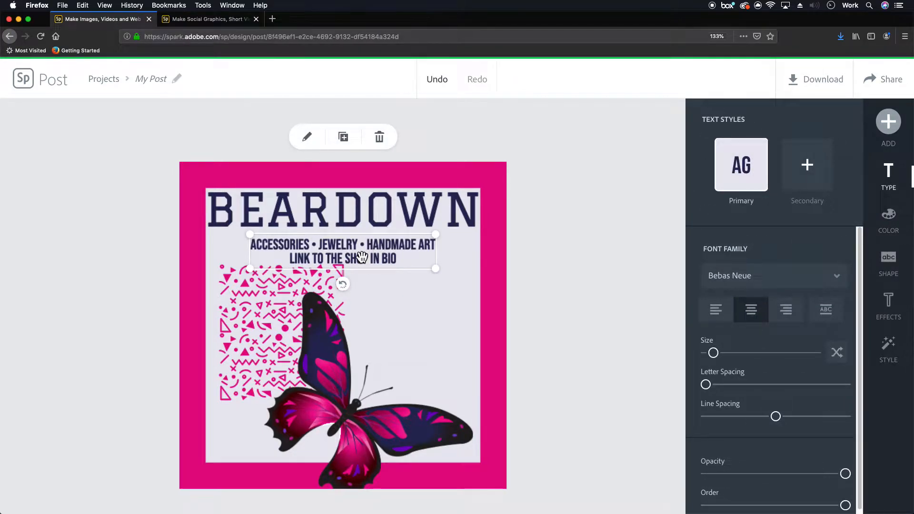
click(359, 254)
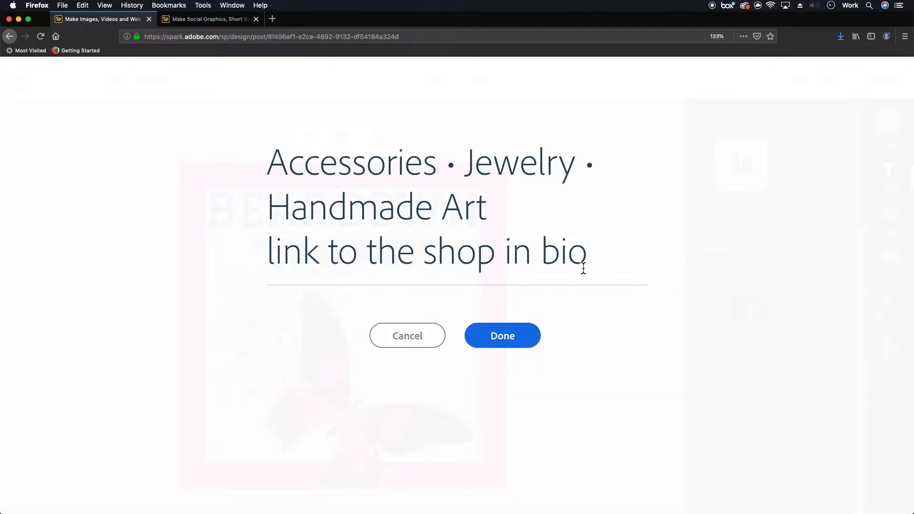
drag(602, 253, 241, 137)
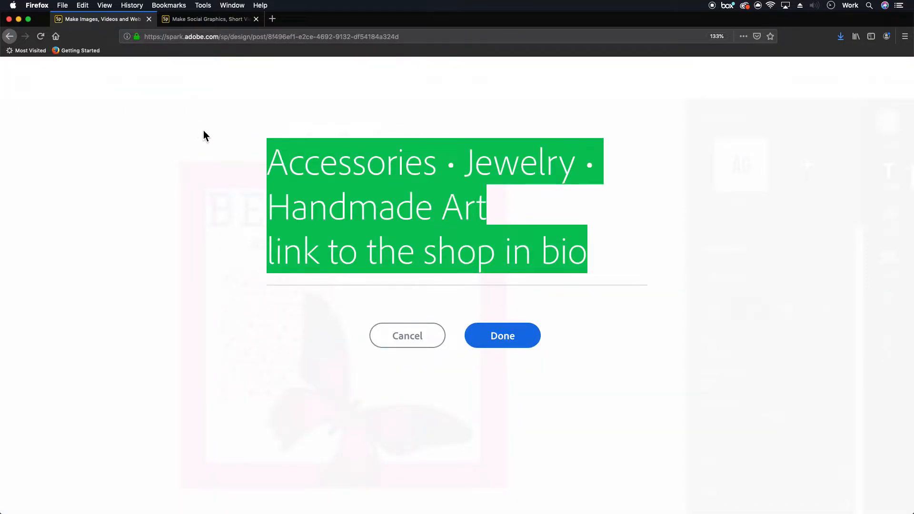
text(Univer)
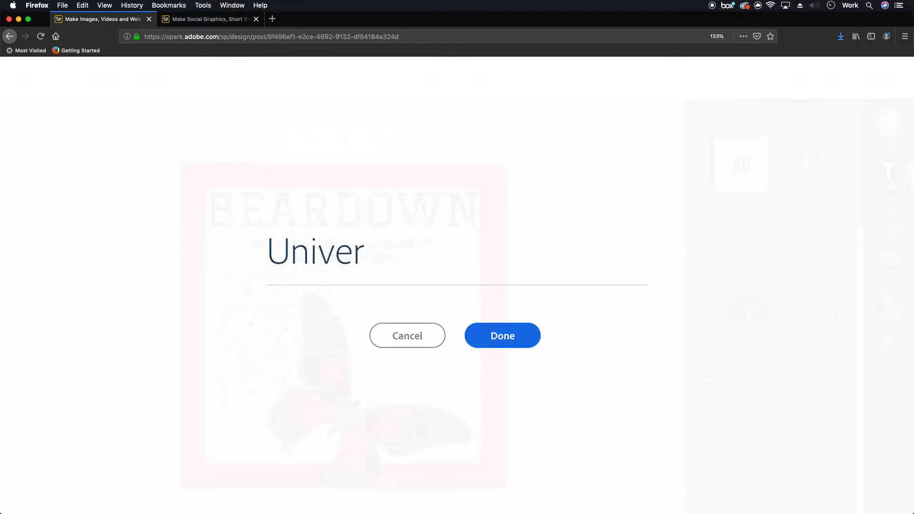
text(sity  of Arizona)
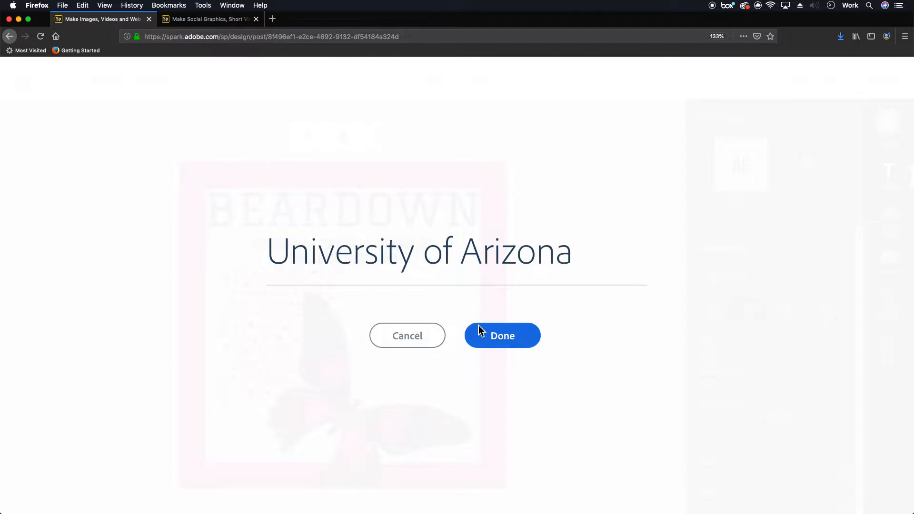
click(493, 334)
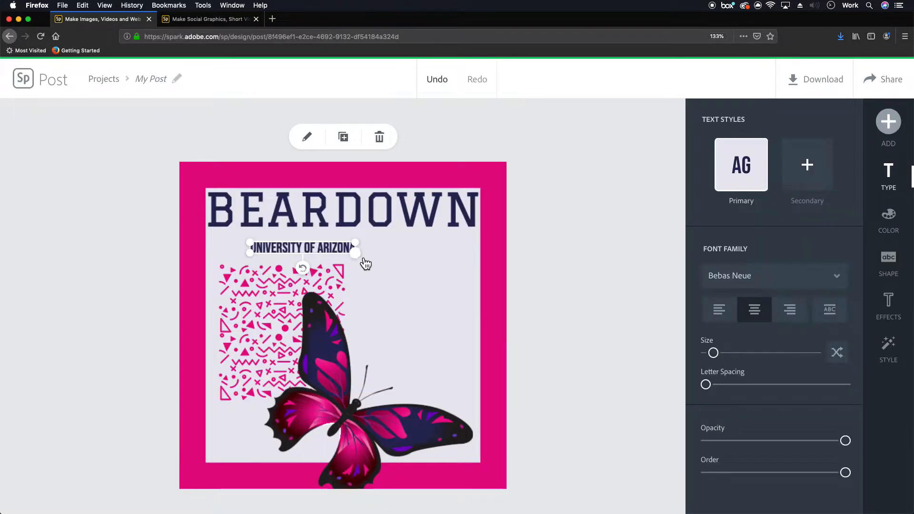
Step: Enlarge the University of Arizona text, center it along the inner panel's lower edge, and raise the butterfly between the two text lines
drag(714, 353, 728, 353)
drag(355, 254, 426, 443)
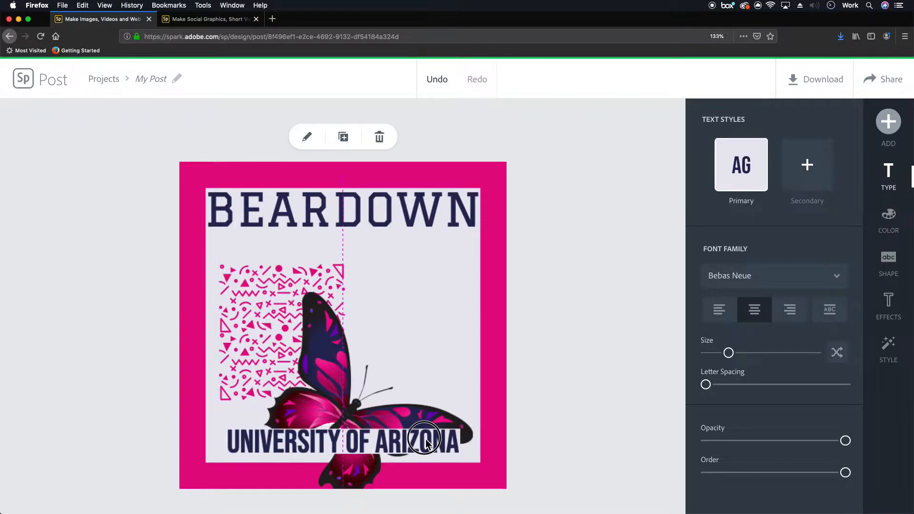
click(381, 415)
drag(366, 413, 374, 348)
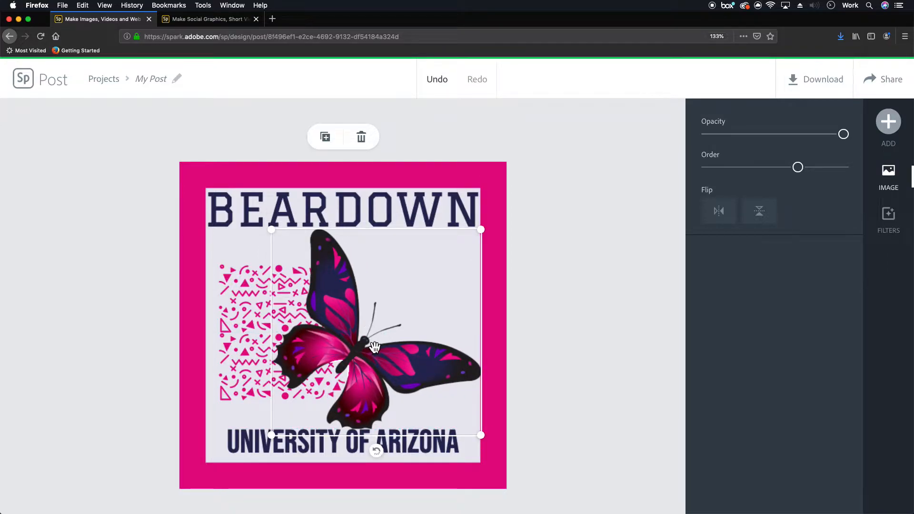
click(546, 321)
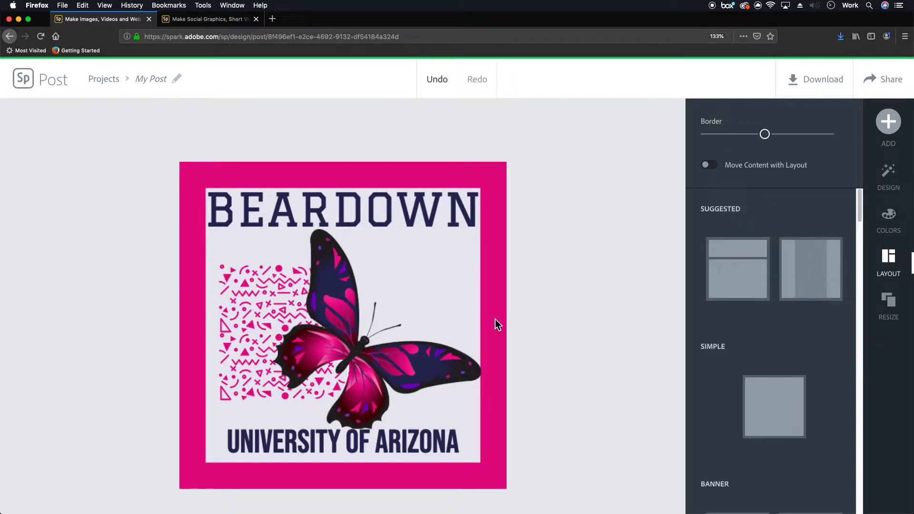
Step: Change the pink border's color to the dark navy blue from the UA Brand colors
click(424, 351)
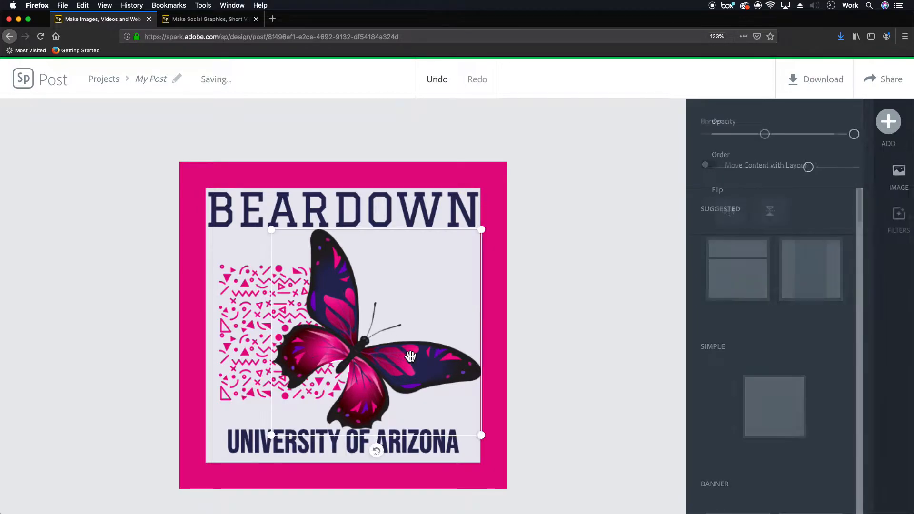
click(499, 322)
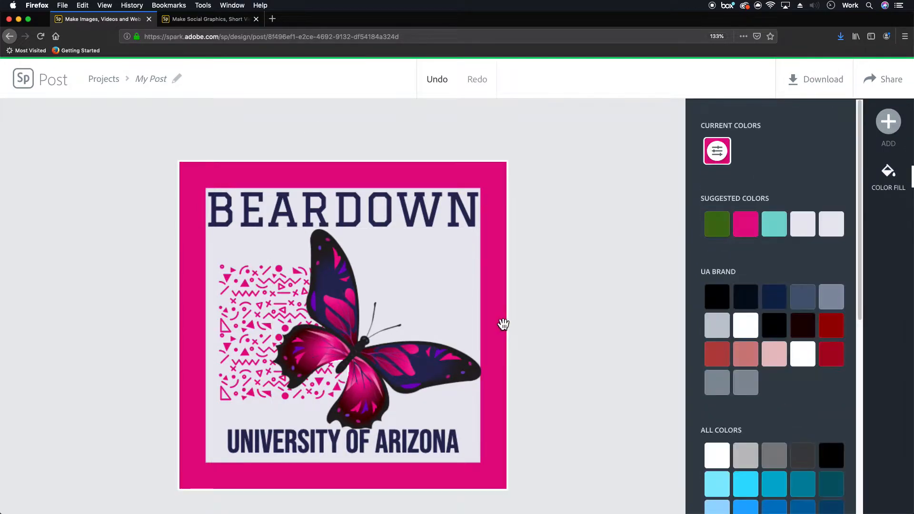
click(552, 249)
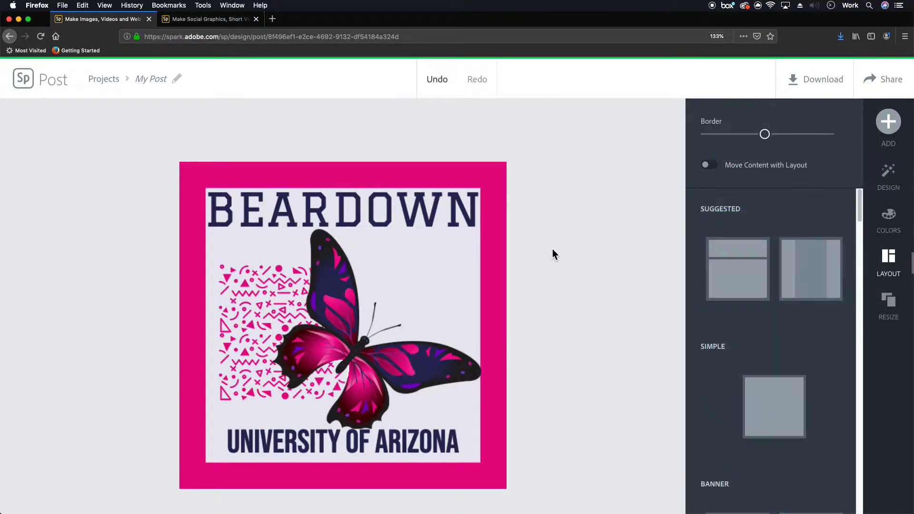
click(492, 277)
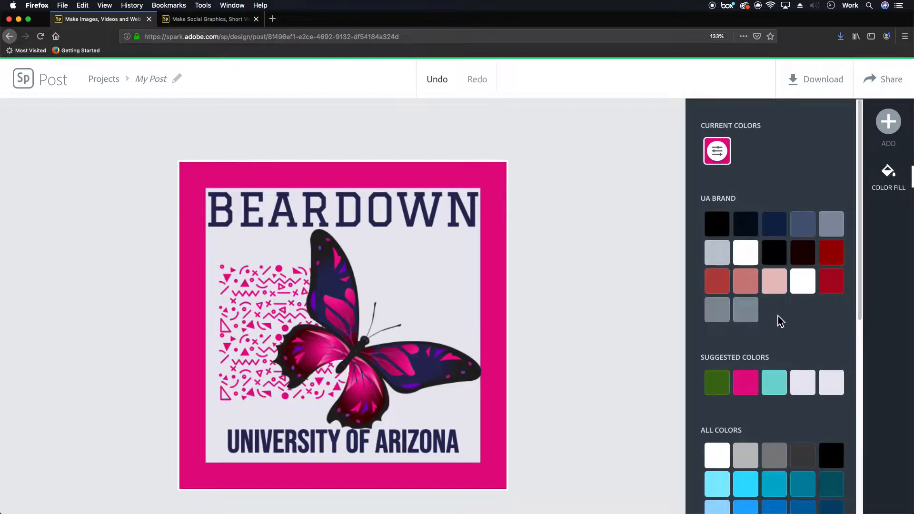
click(780, 231)
click(541, 281)
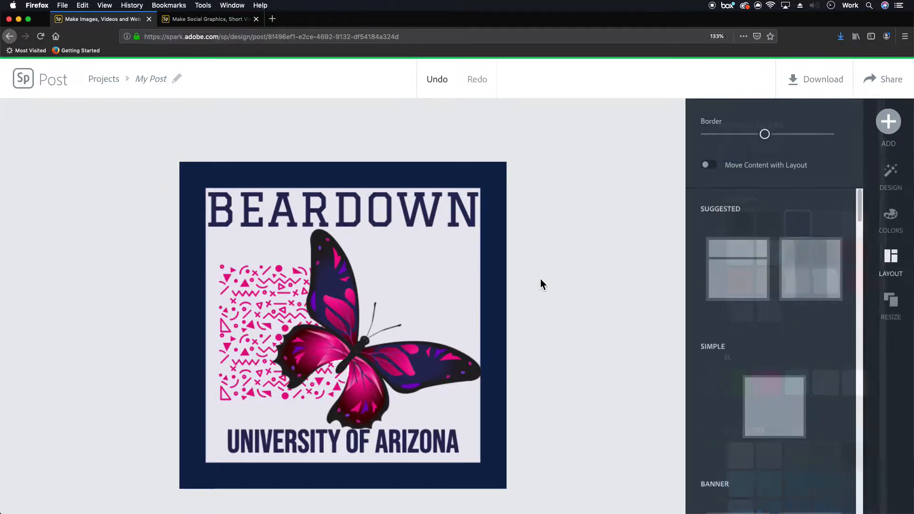
Step: Delete the butterfly image and the pink pattern icon from the design
click(395, 361)
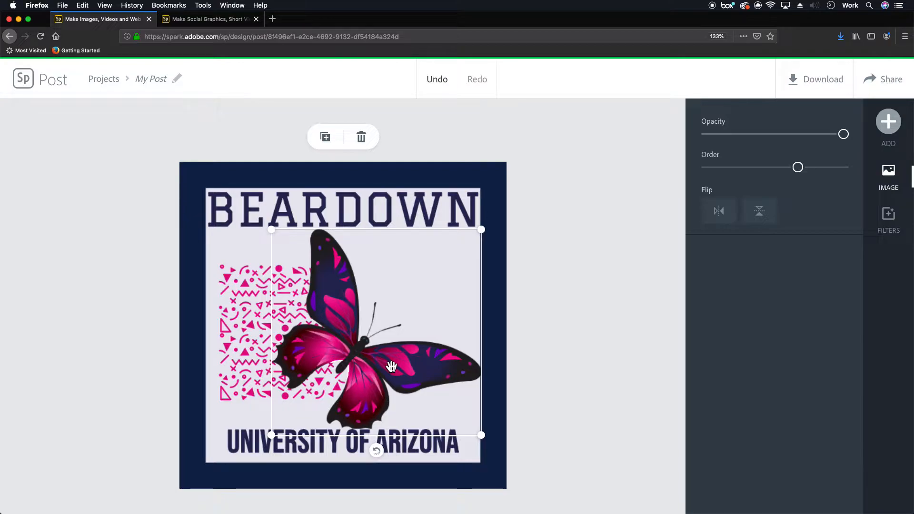
key(Delete)
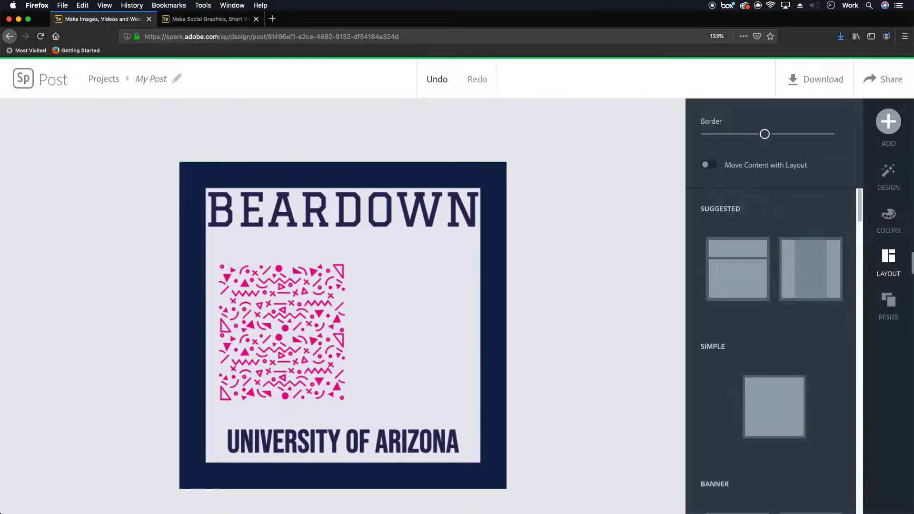
click(328, 363)
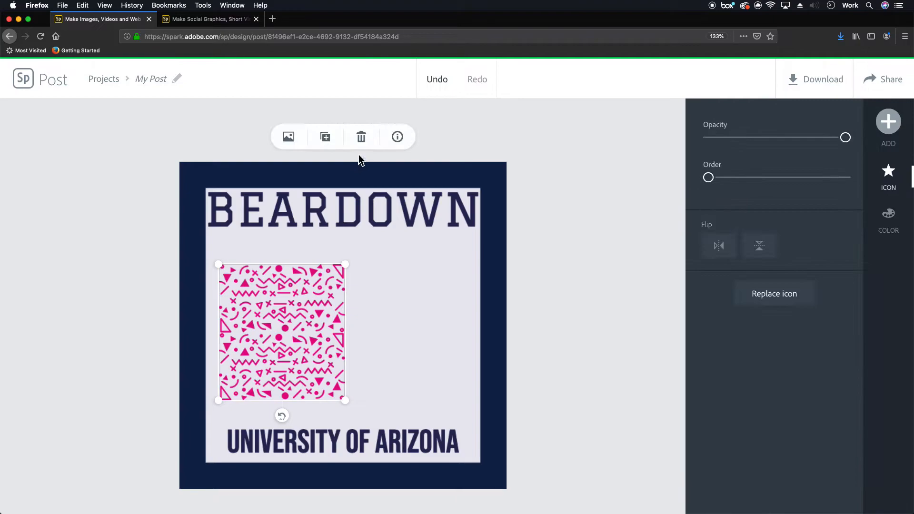
click(415, 338)
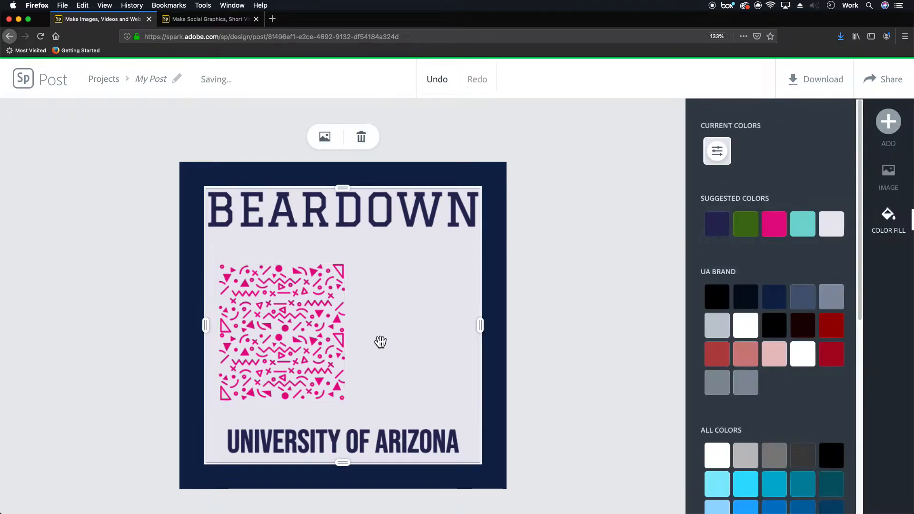
click(320, 350)
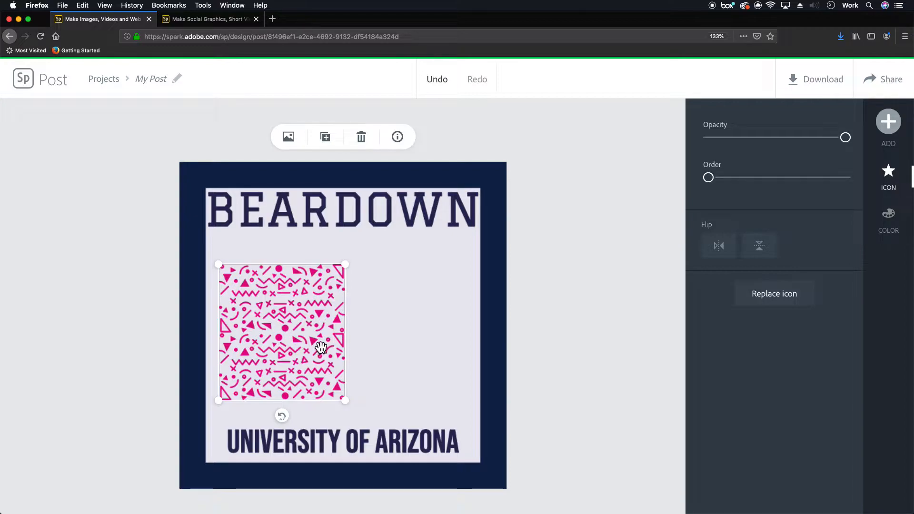
drag(312, 344, 311, 332)
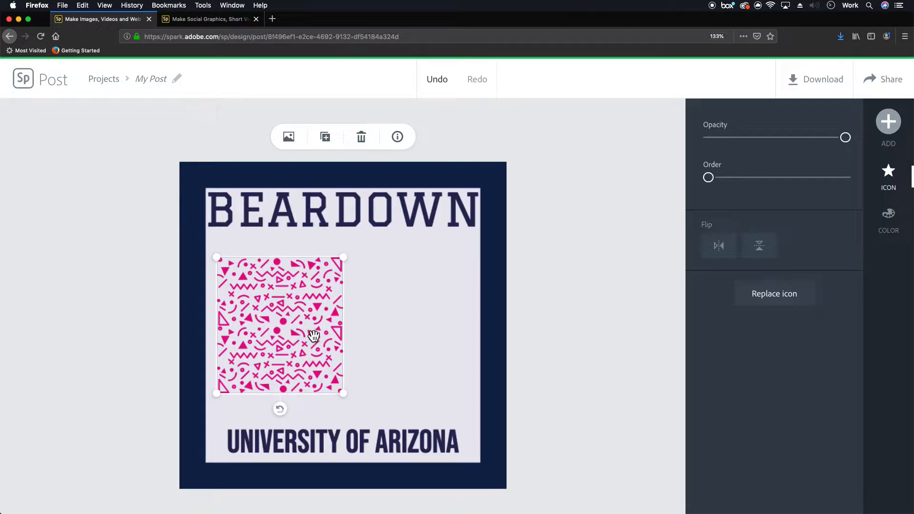
key(Delete)
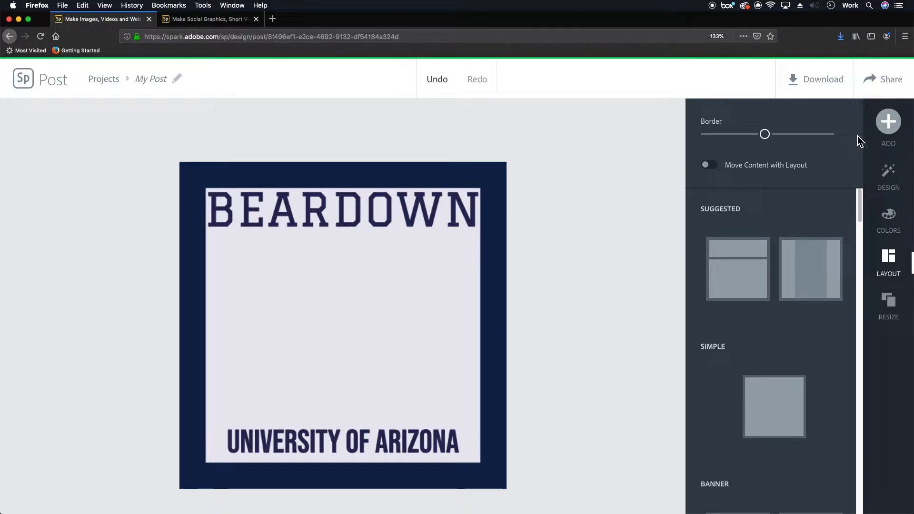
Step: Search the icon library for "Bear" and add the roaring bear head icon to the design
click(889, 138)
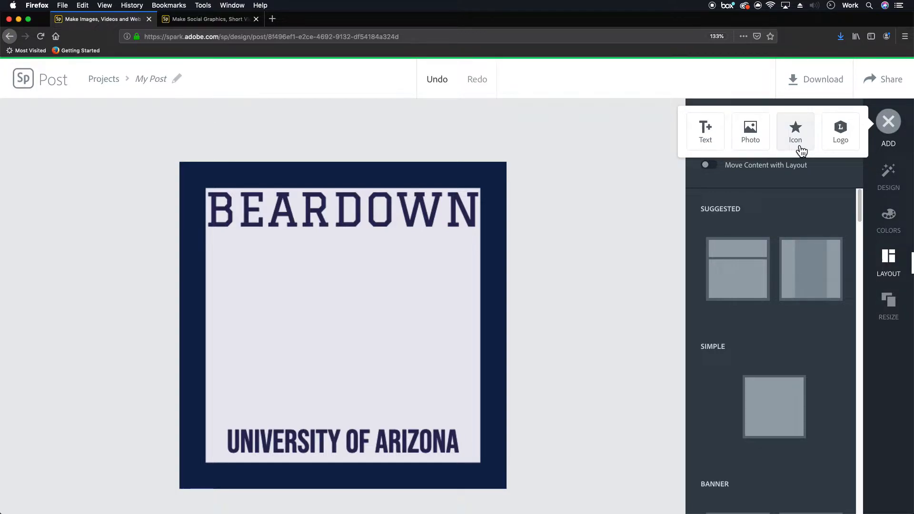
click(802, 148)
click(791, 147)
key(BackSpace)
text(Bear)
key(Return)
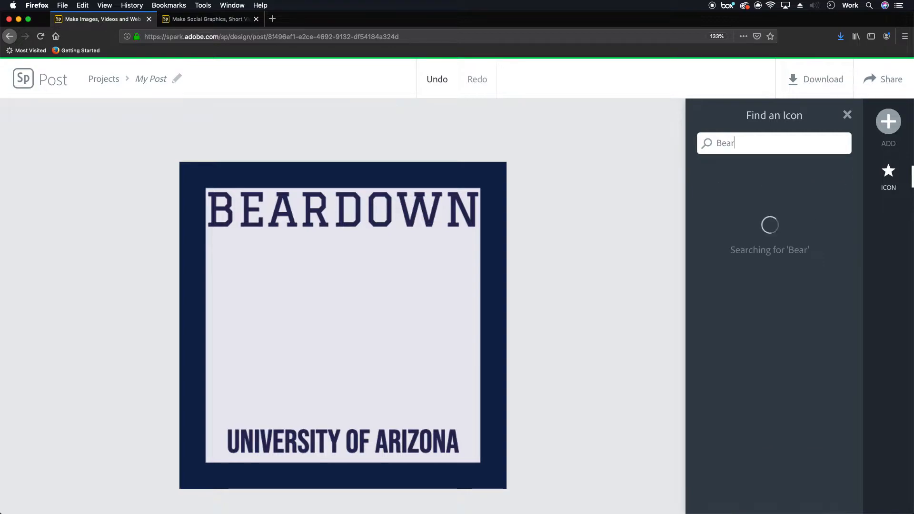
scroll(767, 388, down, 10)
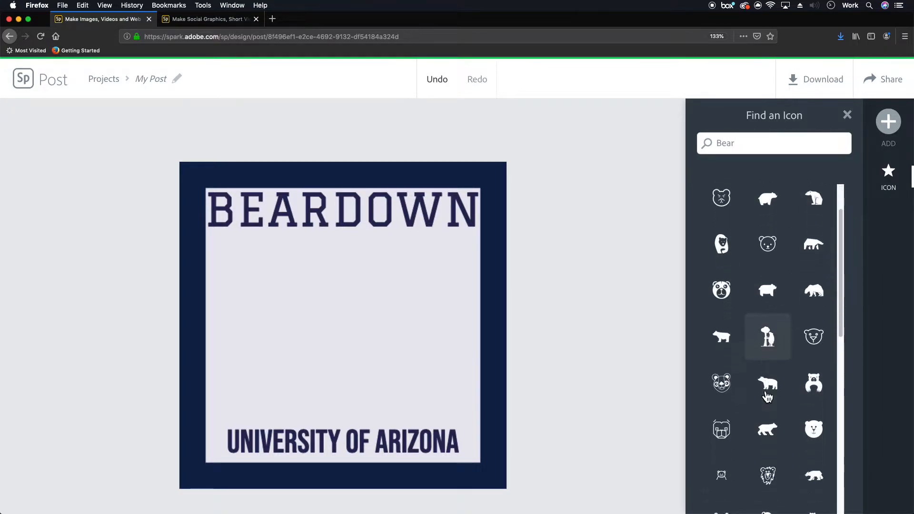
scroll(766, 404, down, 5)
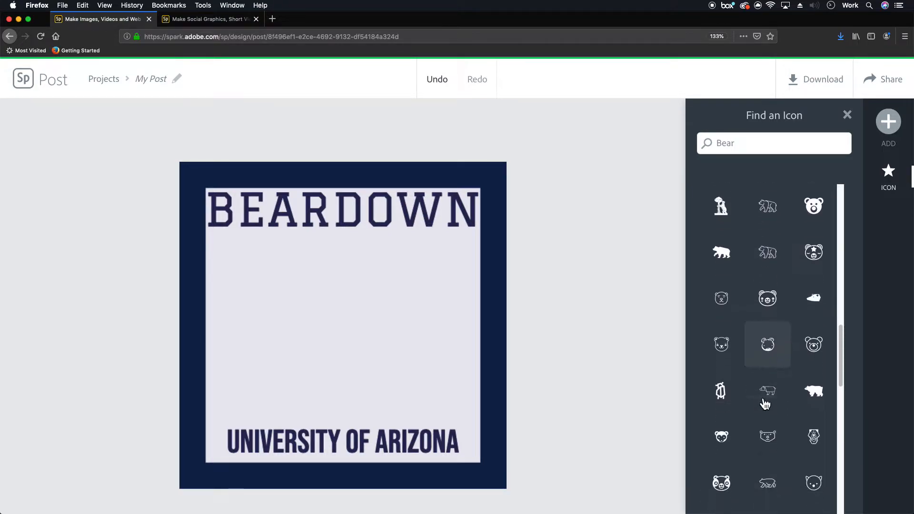
scroll(751, 431, down, 6)
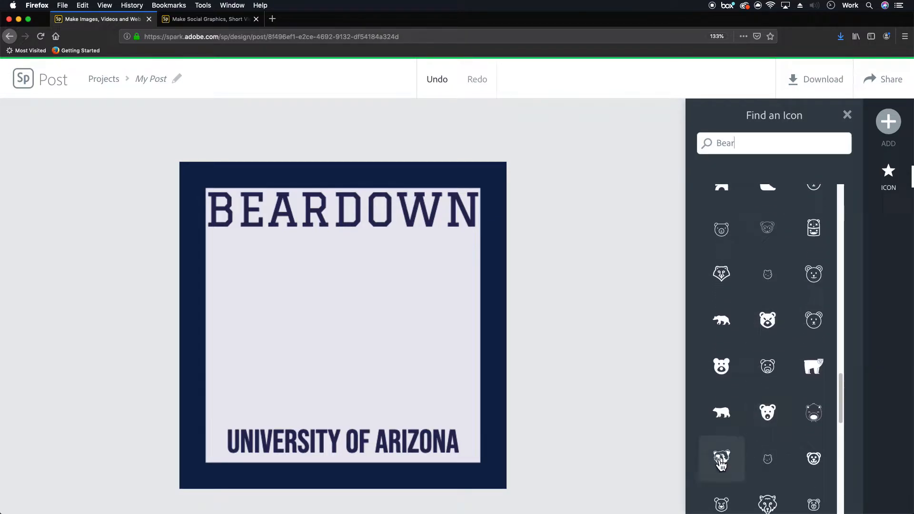
click(721, 461)
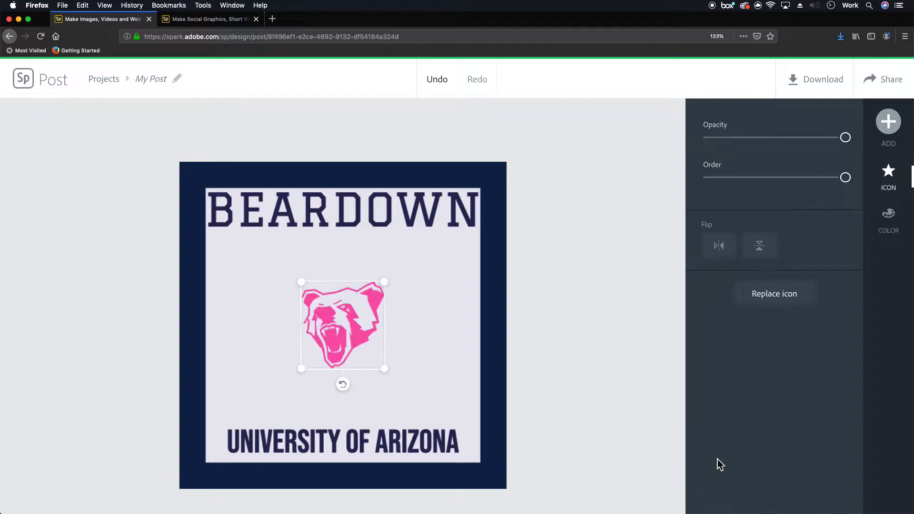
Step: Enlarge the bear head icon in the left half of the inner panel and place a duplicate level with it in the right half
drag(367, 363, 353, 402)
drag(318, 373, 312, 354)
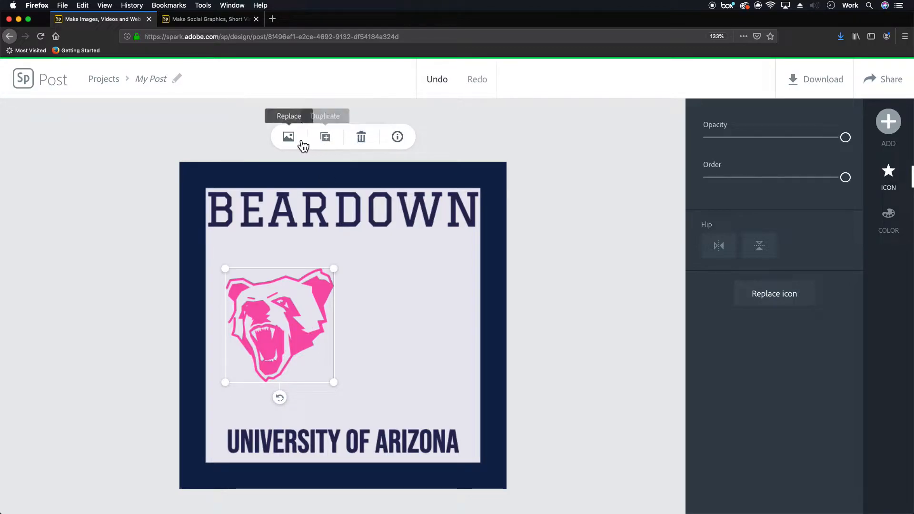
click(331, 141)
drag(310, 357, 426, 353)
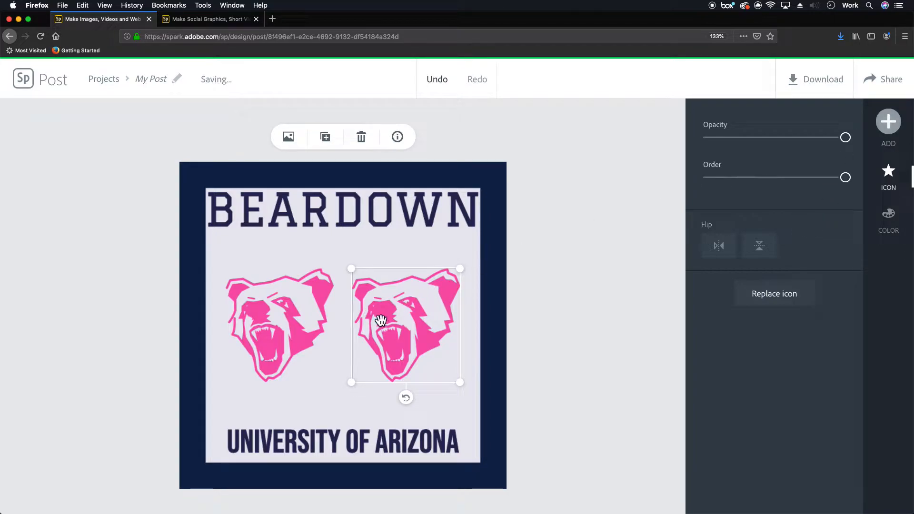
Step: Replace the duplicate bear head in the right half with the solid down arrow icon from a "Down" icon search
click(297, 139)
double_click(766, 148)
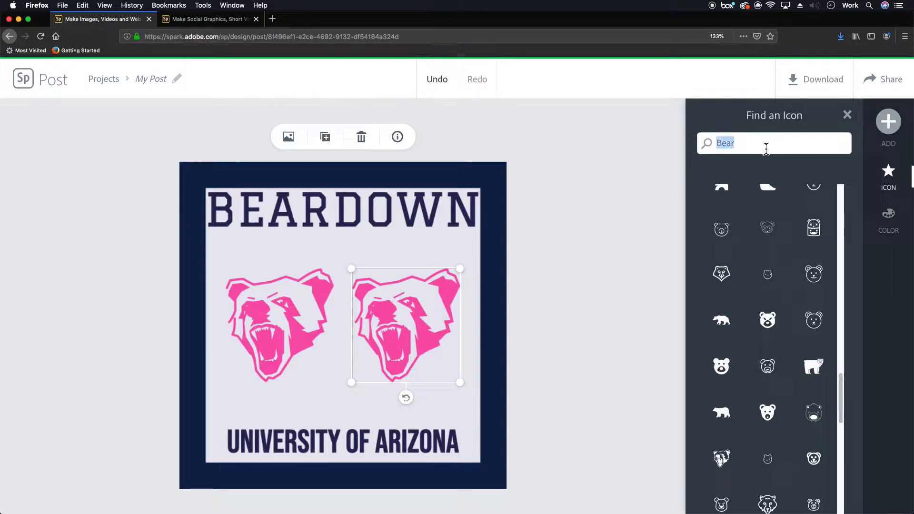
text(D)
key(Return)
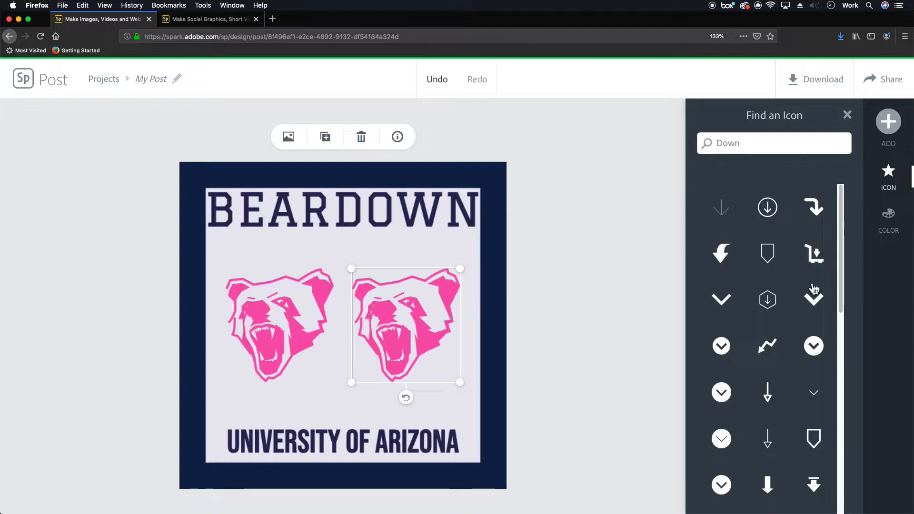
scroll(799, 387, down, 6)
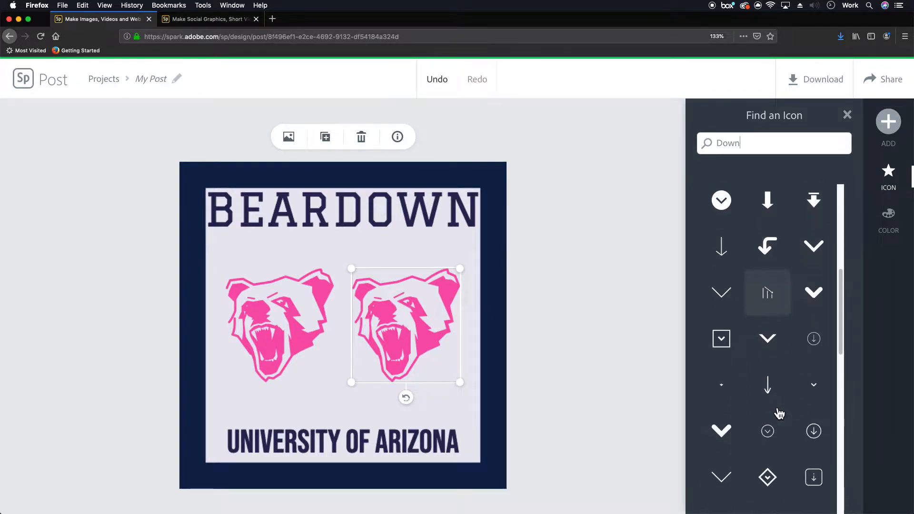
scroll(739, 434, down, 3)
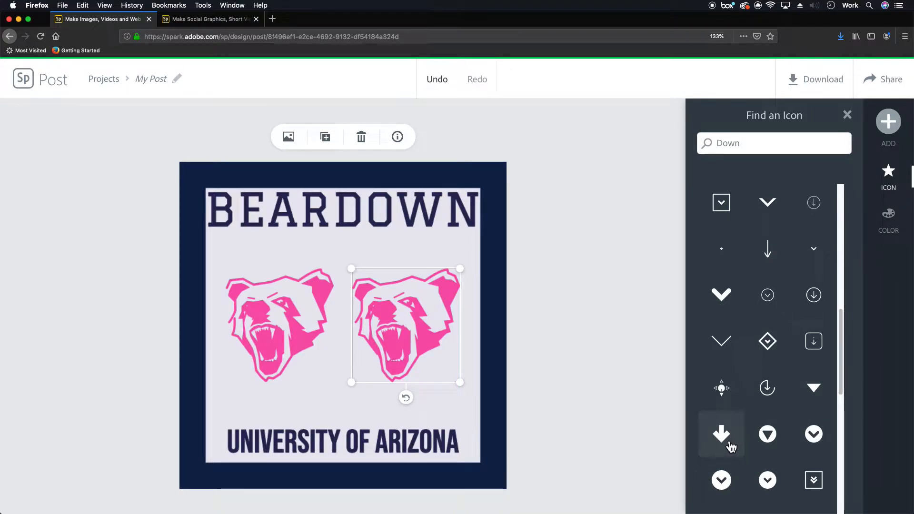
click(731, 447)
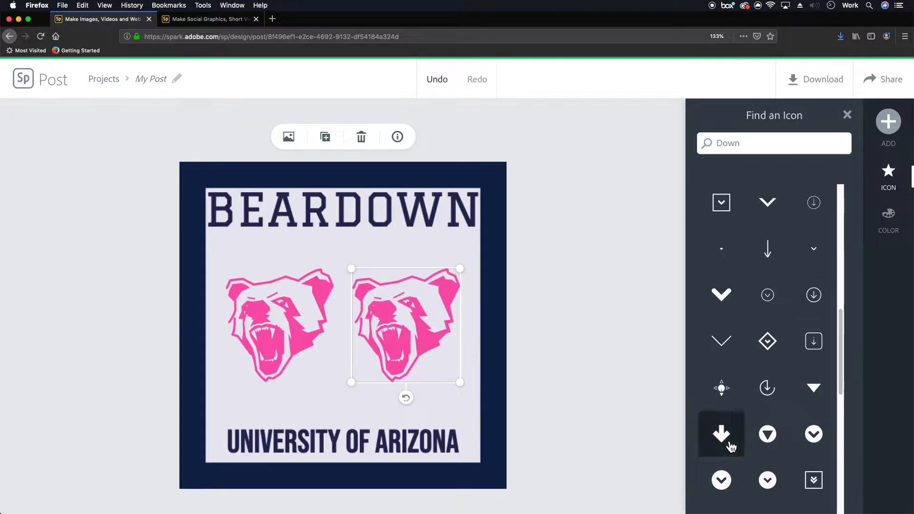
Step: Change the bear head icon's color to the dark navy blue from the UA Brand colors
click(307, 320)
click(368, 328)
click(278, 318)
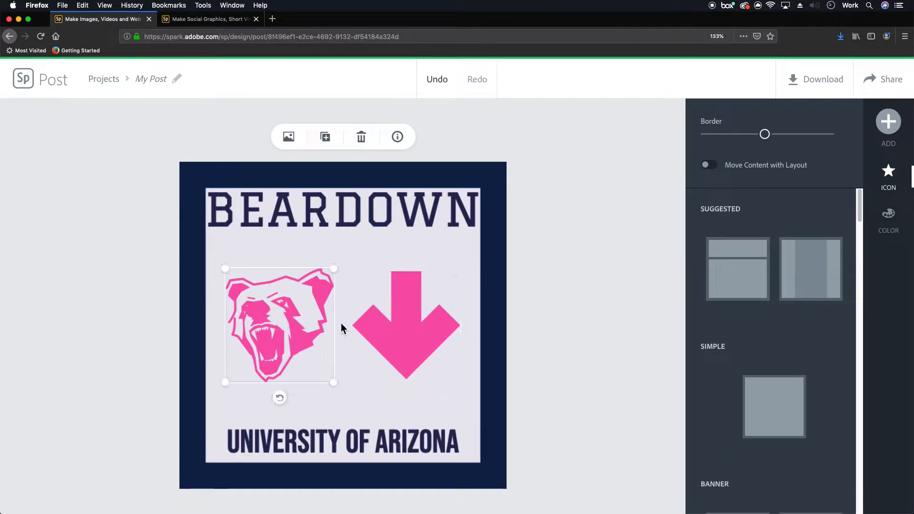
click(393, 324)
click(307, 320)
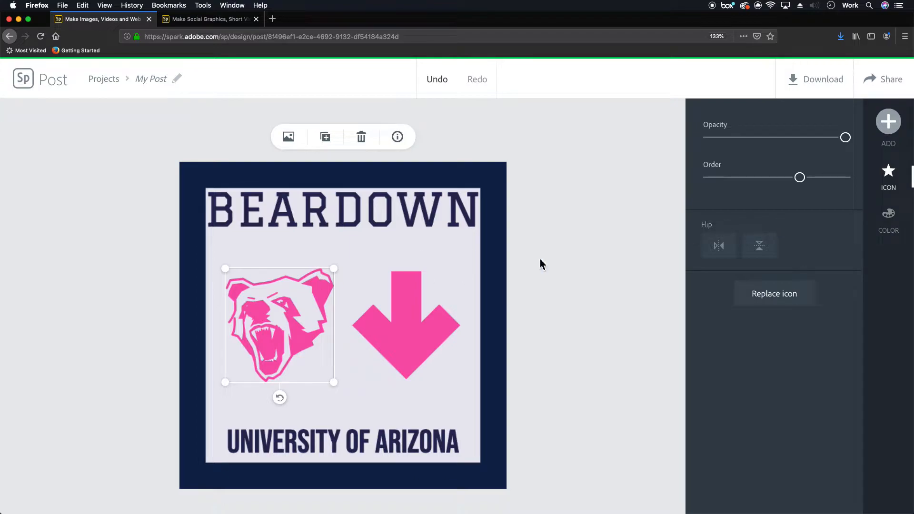
click(888, 224)
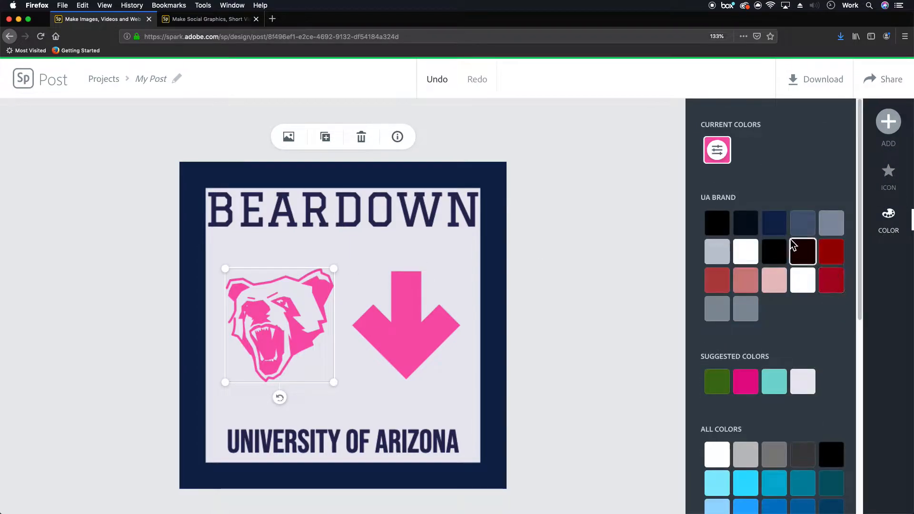
click(775, 223)
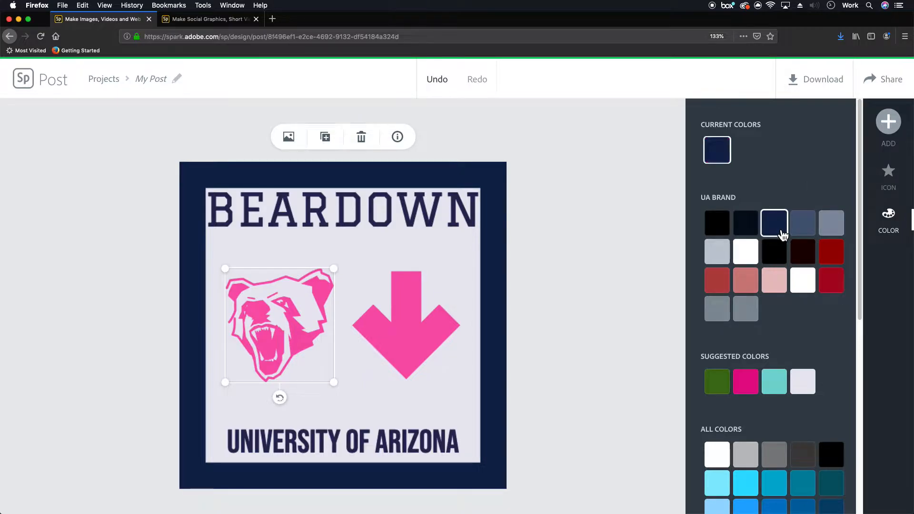
Step: Change the down arrow icon's color to the bright red from the UA Brand colors
click(395, 346)
click(835, 291)
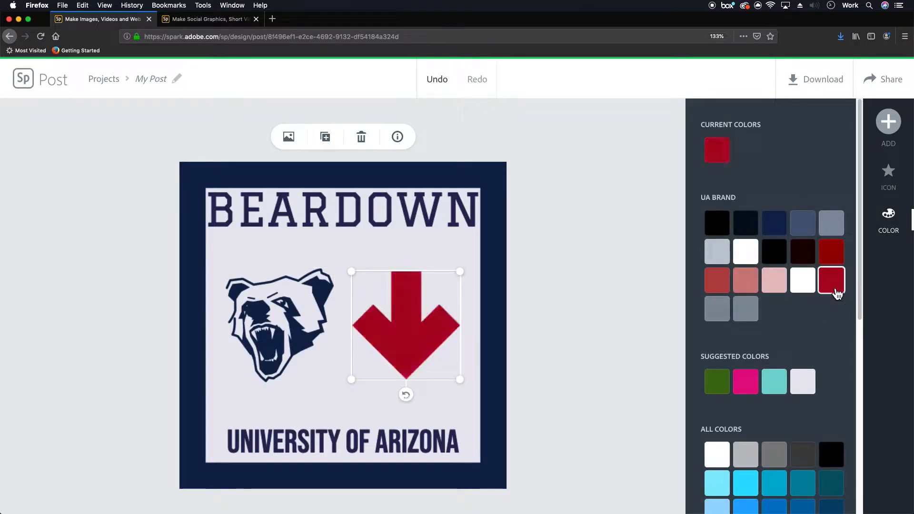
click(542, 357)
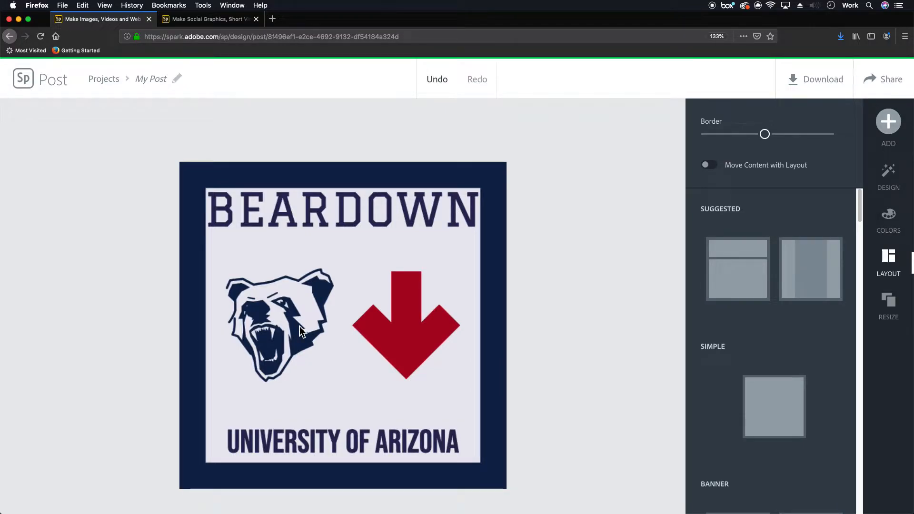
Step: Shrink and recenter the BEARDOWN heading slightly inside the panel, and move the UNIVERSITY OF ARIZONA text up a little
click(339, 225)
drag(481, 227, 461, 224)
drag(404, 212, 417, 225)
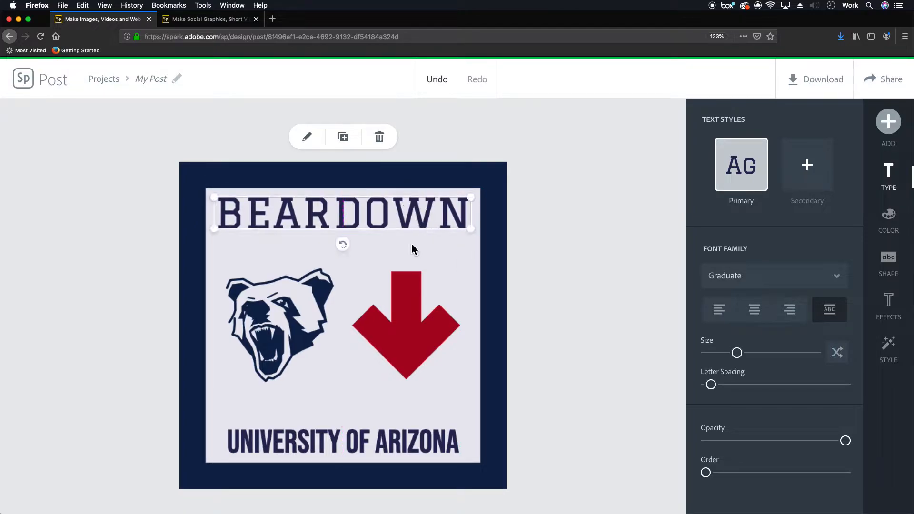
click(345, 442)
drag(346, 438, 345, 430)
Step: Select the bear head and arrow icons together and move them slightly down and left between the two text lines
click(306, 340)
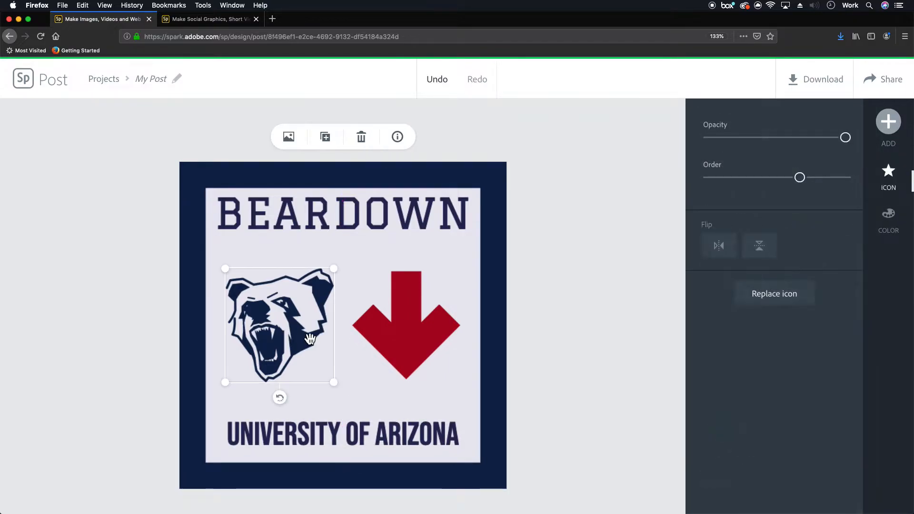
shift+click(398, 347)
click(522, 345)
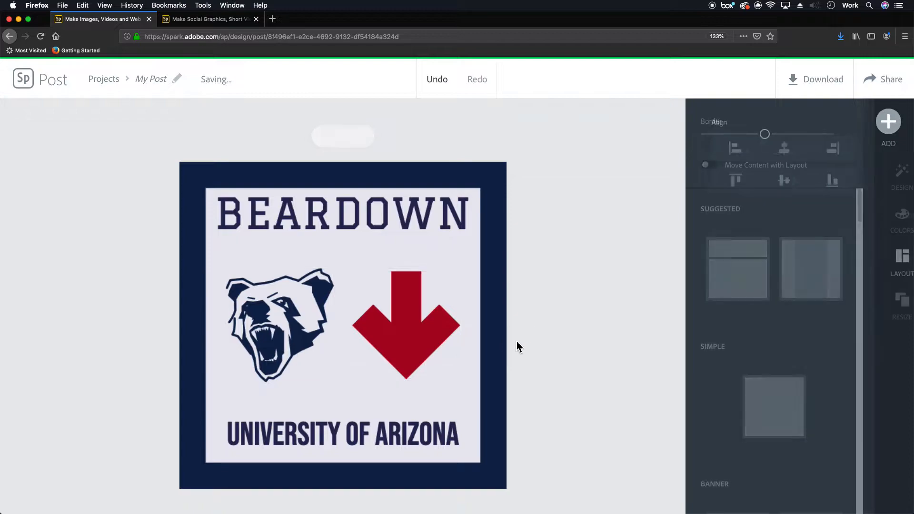
click(308, 325)
shift+click(379, 327)
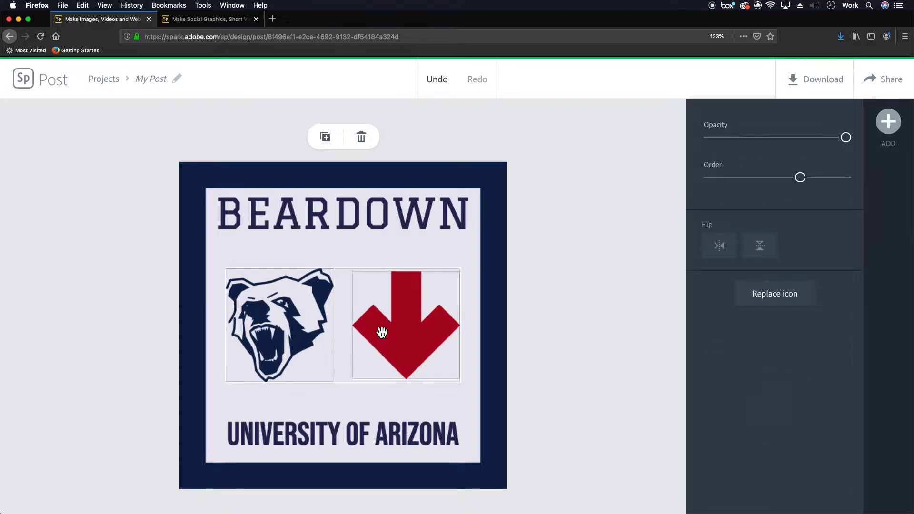
mouse_move(398, 329)
mouse_down()
mouse_move(399, 342)
mouse_move(400, 335)
mouse_up()
click(537, 340)
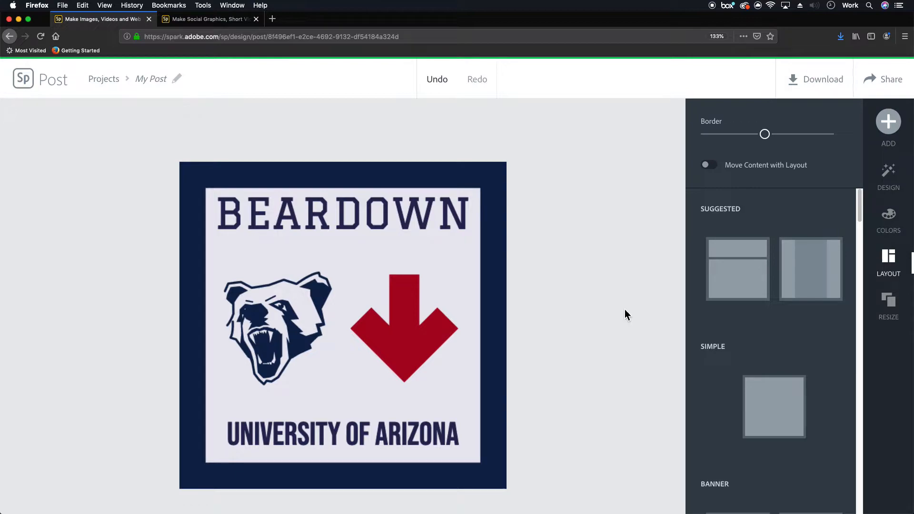
Step: Download the finished design as a PNG and save the file to the computer
click(817, 85)
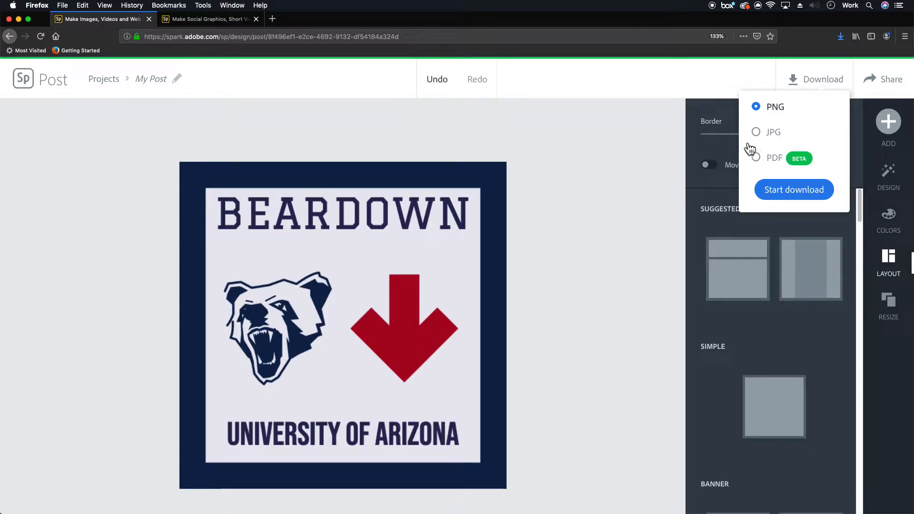
click(780, 197)
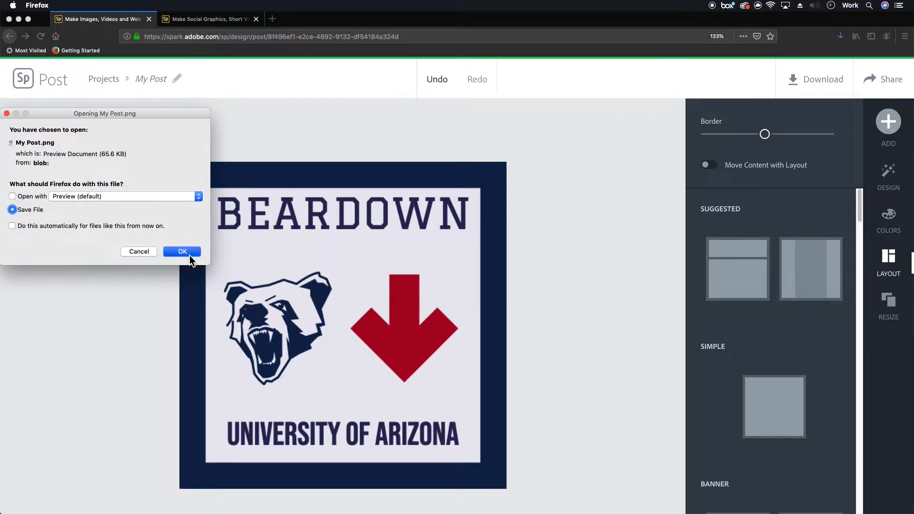
click(189, 256)
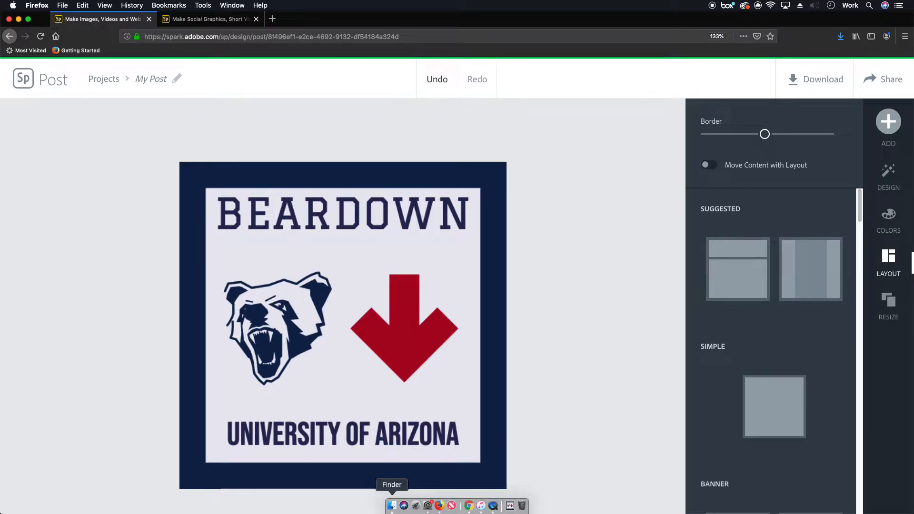
Step: Switch to Finder, open My Post.png from the recent files to view it whole, and close the image and Finder windows
click(392, 506)
double_click(448, 141)
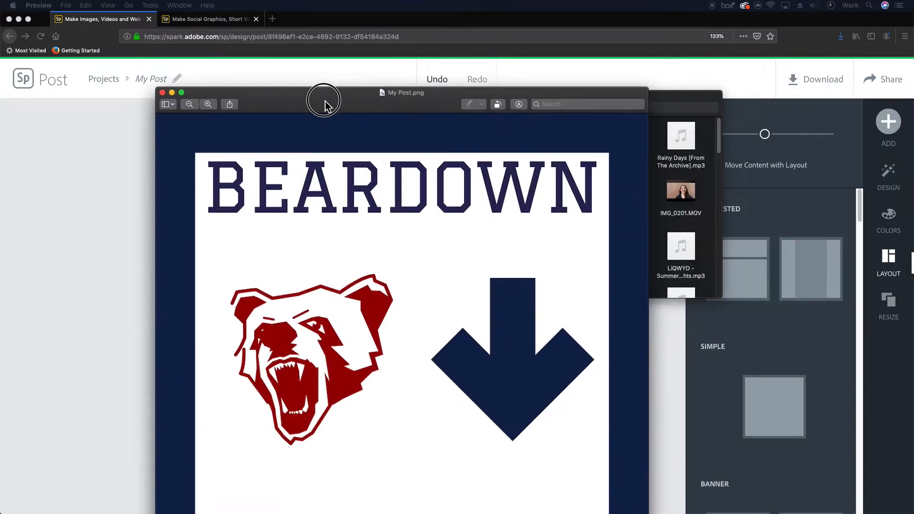
drag(323, 100, 318, 29)
drag(147, 12, 249, 163)
drag(369, 180, 287, 113)
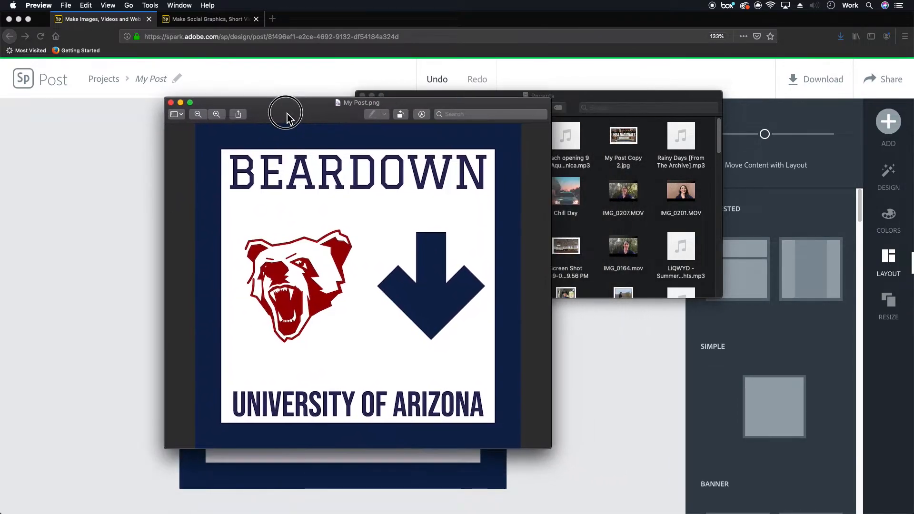
click(601, 98)
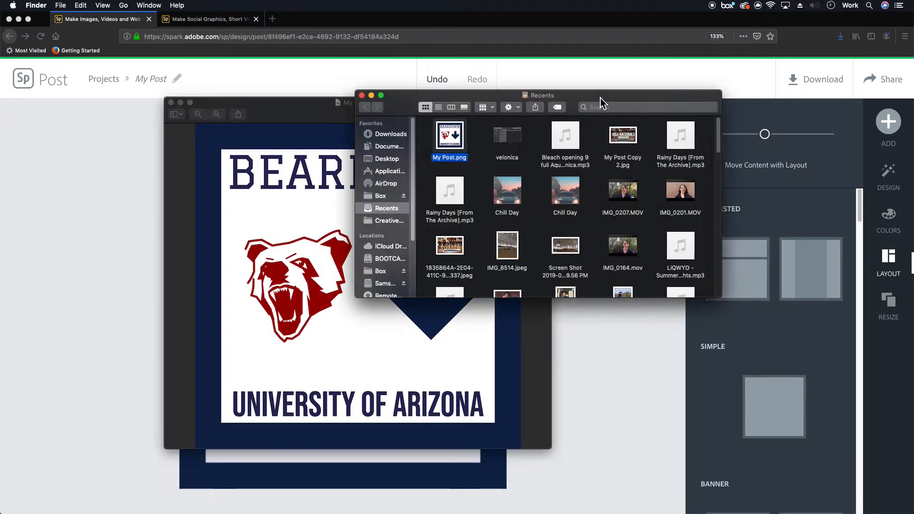
click(361, 96)
click(171, 103)
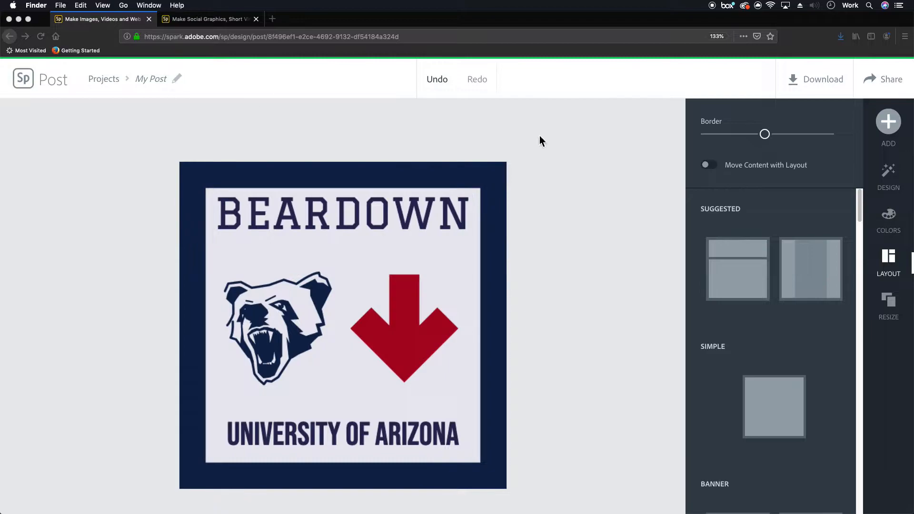
Step: Review the sharing options for the post and close them without sharing
click(872, 87)
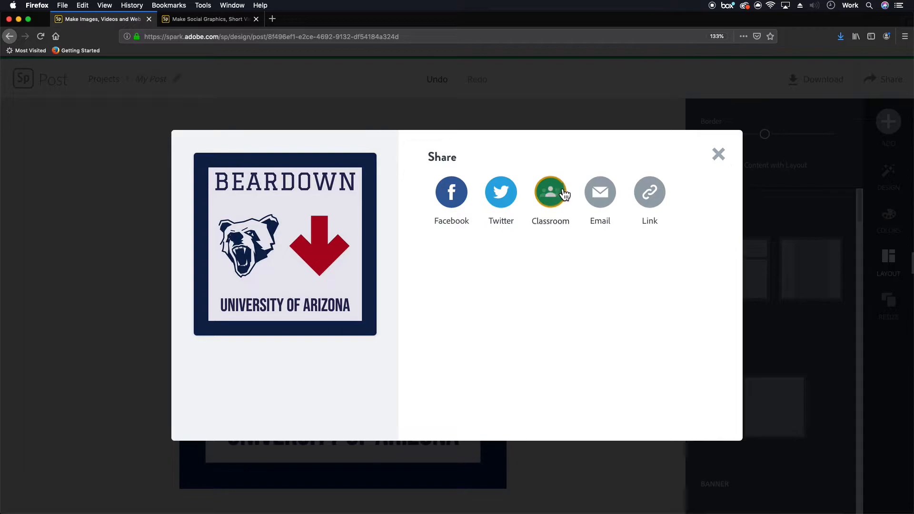
click(720, 156)
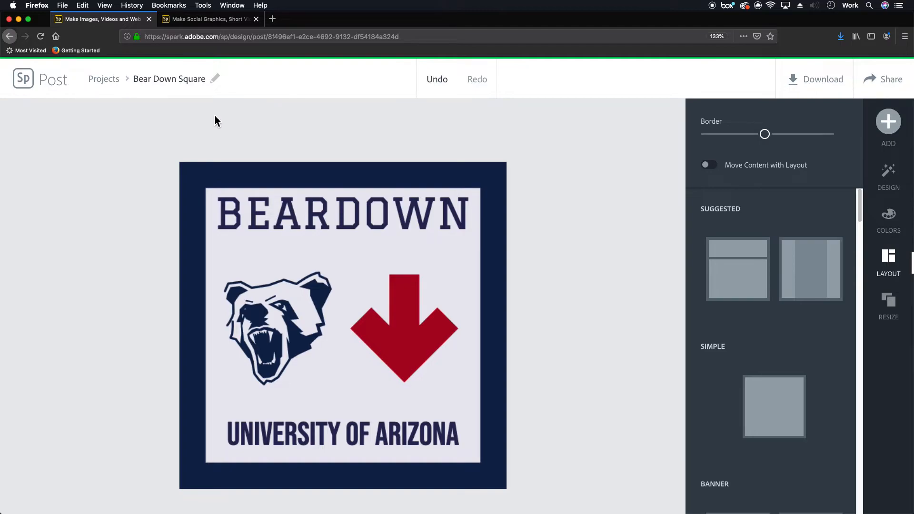
Step: Return to the projects overview and duplicate the BEARDOWN project under the name Bear Down Poster
click(31, 84)
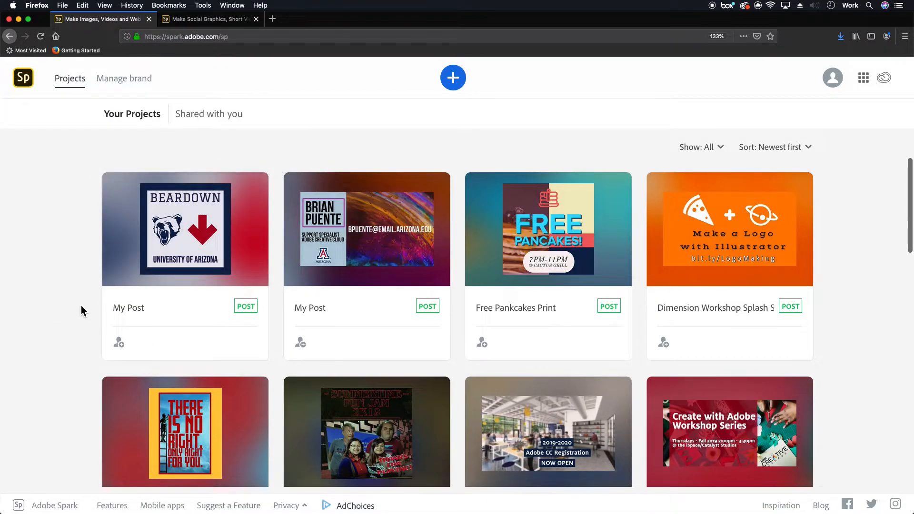
mouse_move(150, 315)
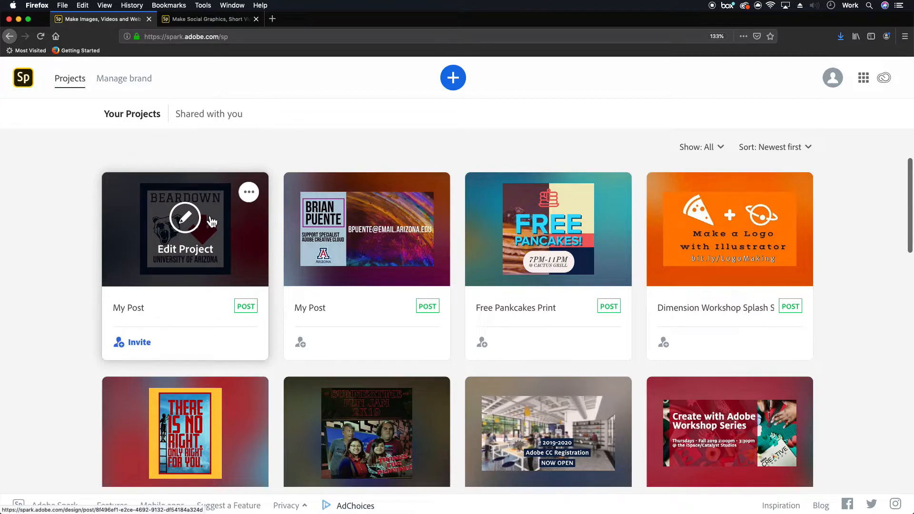
click(249, 193)
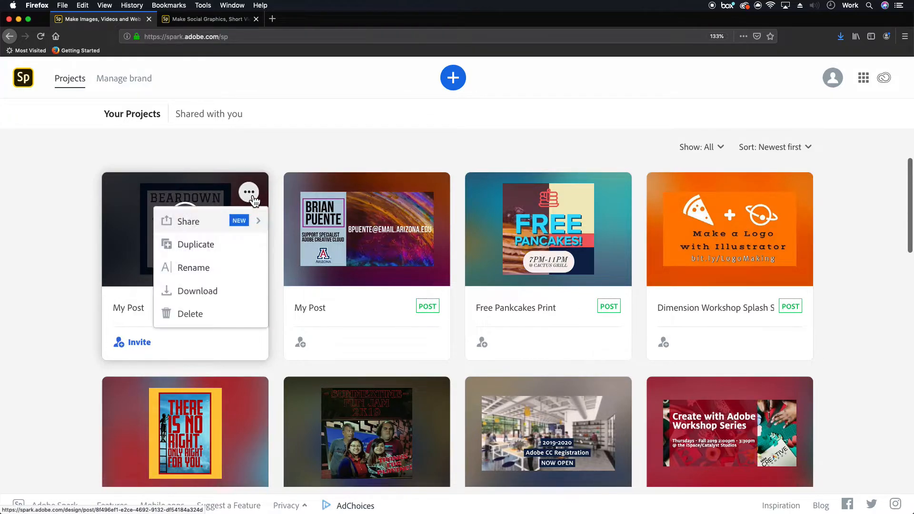
click(210, 257)
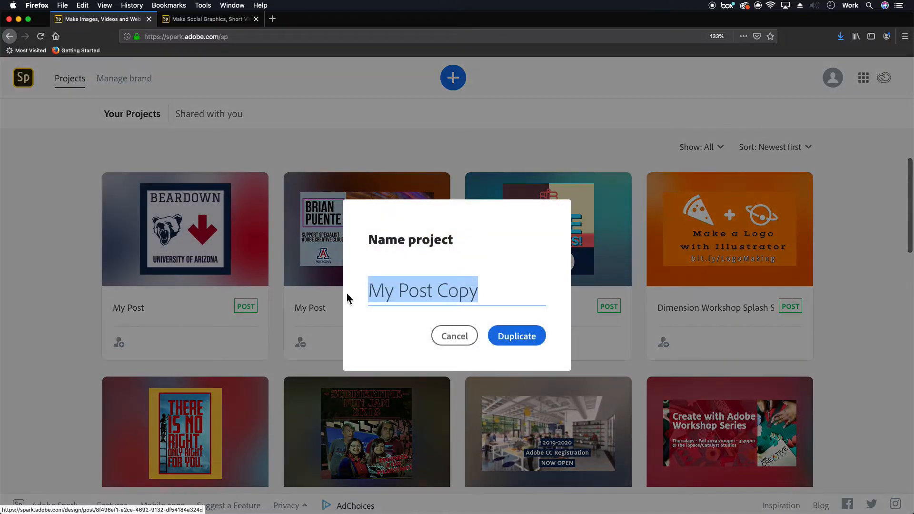
triple_click(477, 291)
text(B)
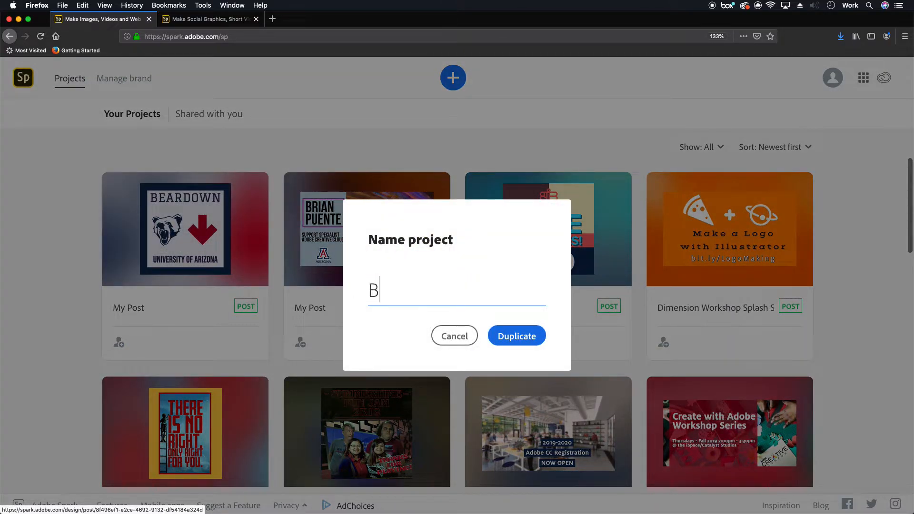
text(ear Down Poster)
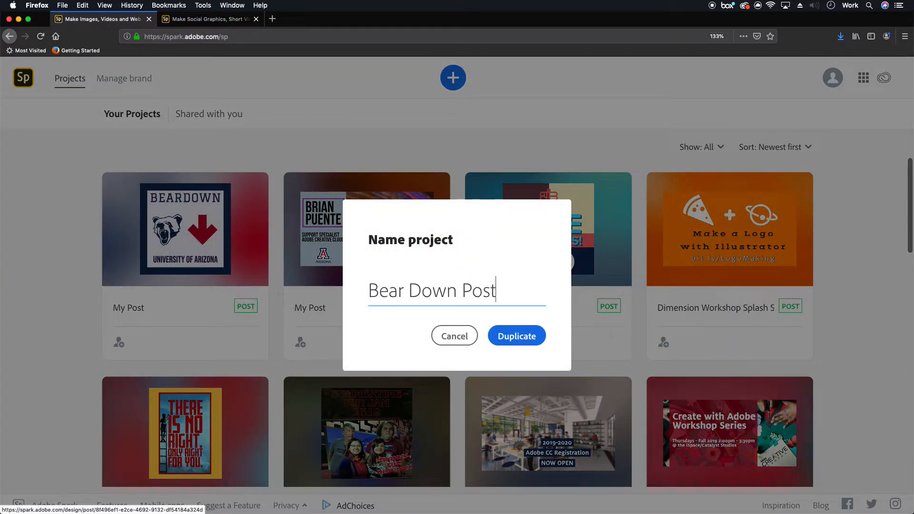
click(526, 334)
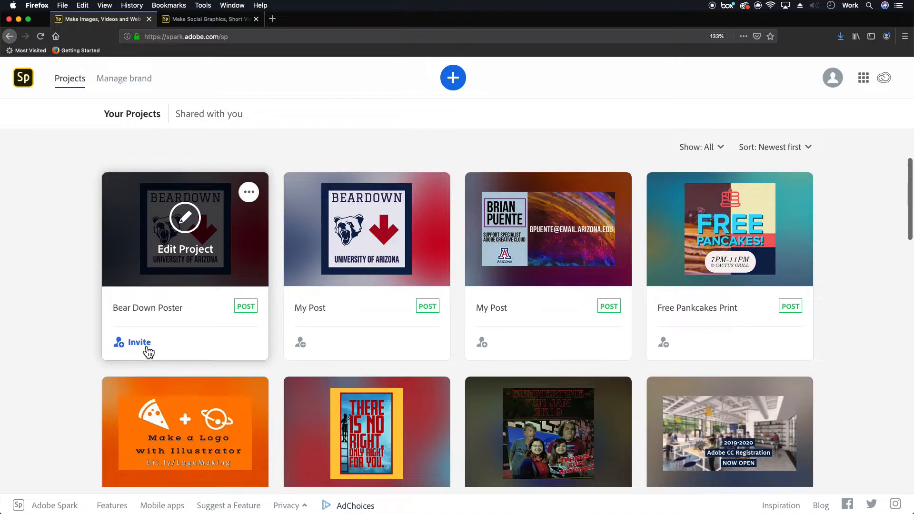
Step: Open the Bear Down Poster project for editing and browse its suggested design variations
click(185, 237)
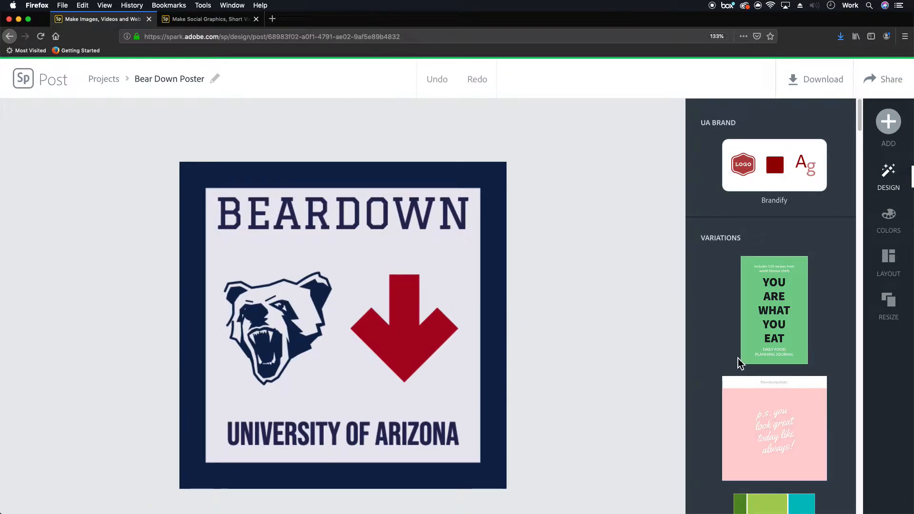
scroll(749, 369, down, 10)
scroll(747, 368, down, 14)
scroll(746, 365, down, 4)
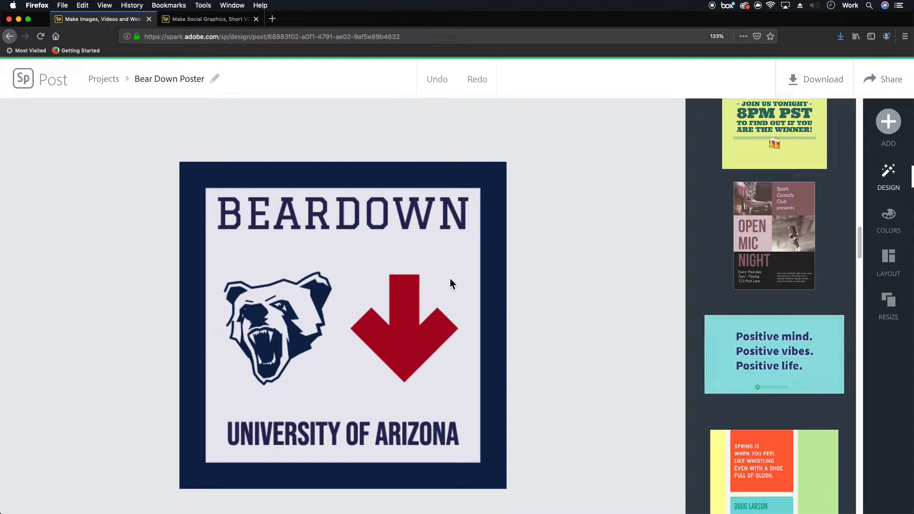
scroll(755, 343, down, 10)
scroll(757, 345, down, 9)
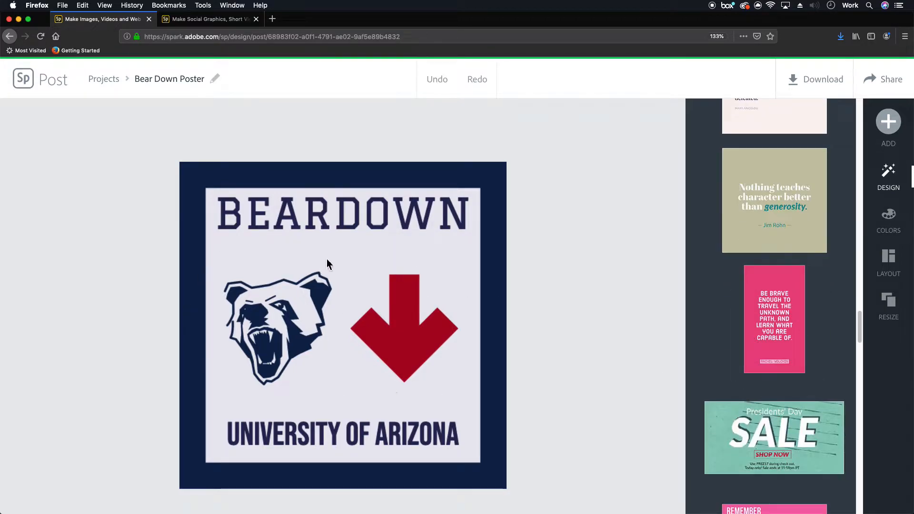
Step: Look through the remaining design variations and the full list of preset canvas sizes available for resizing
scroll(761, 371, down, 1)
scroll(763, 375, down, 6)
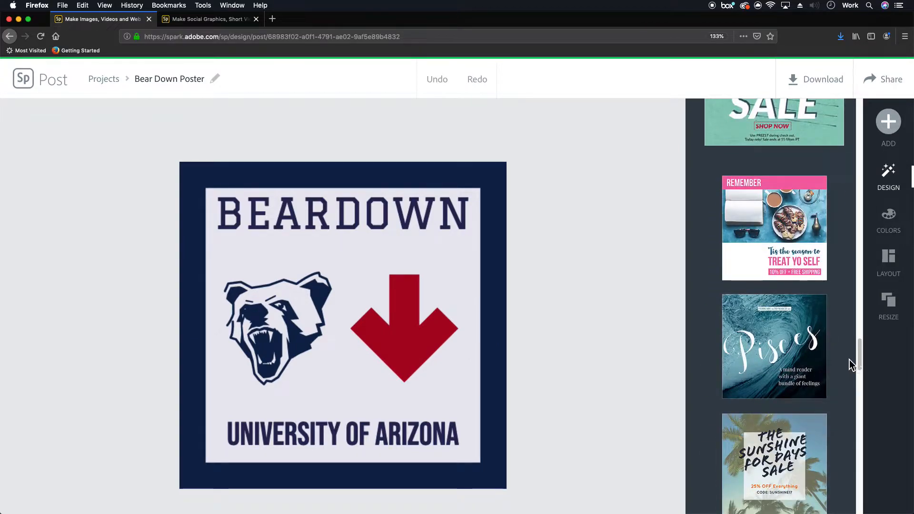
click(897, 321)
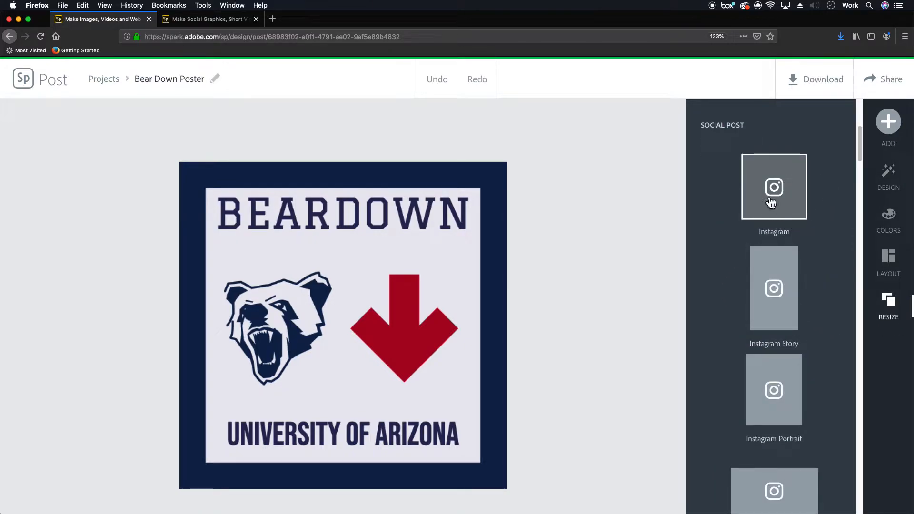
scroll(775, 362, down, 5)
scroll(778, 360, down, 2)
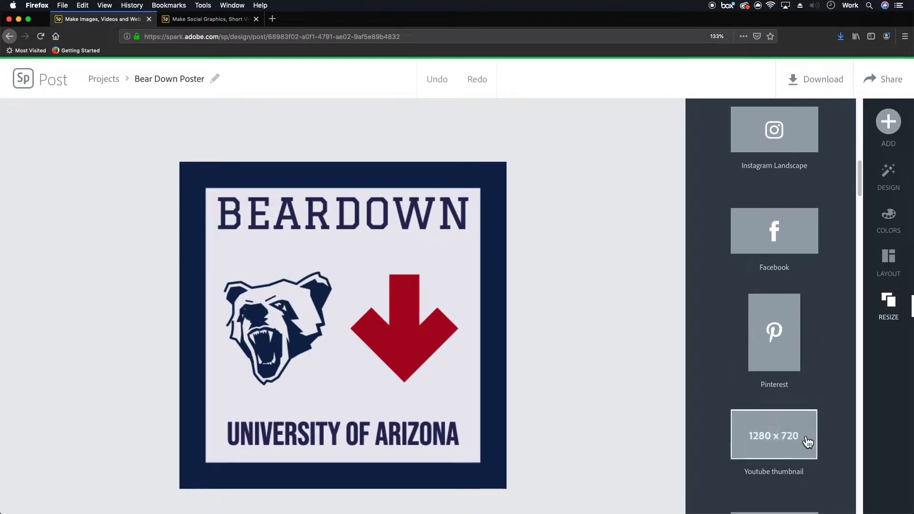
scroll(805, 443, down, 8)
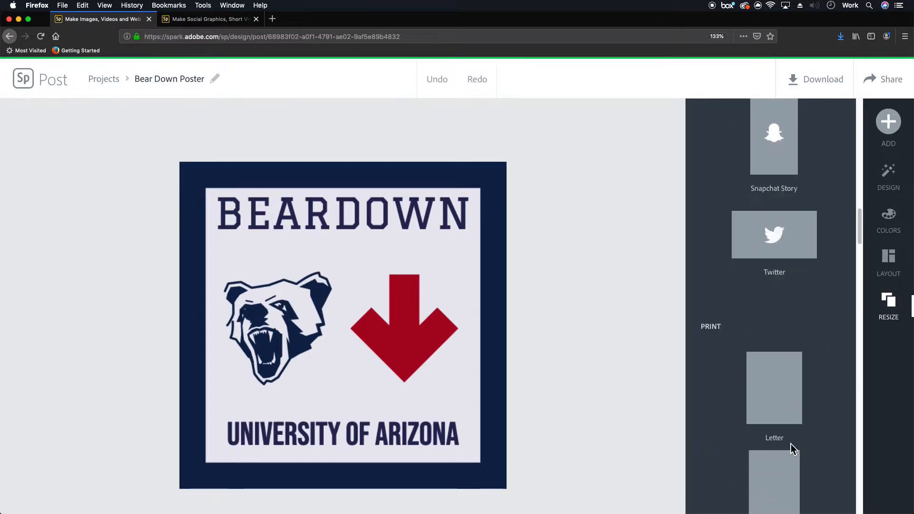
scroll(789, 440, down, 10)
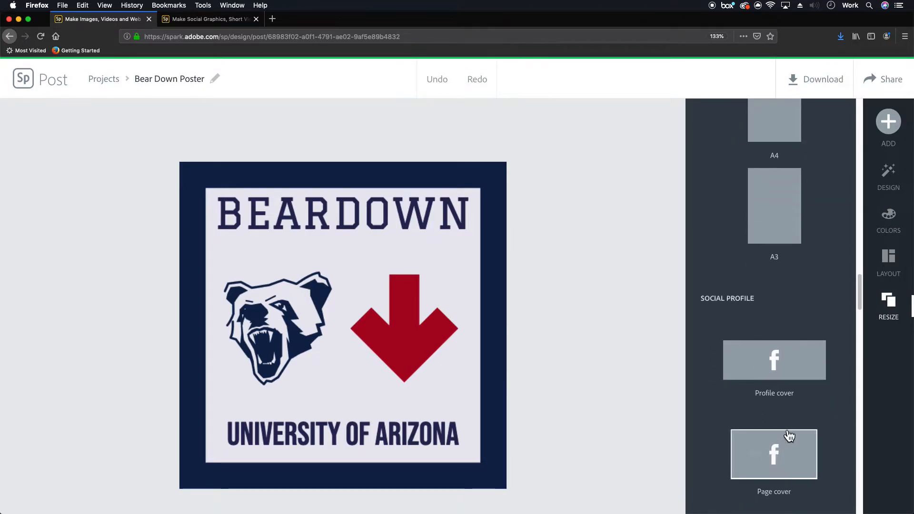
scroll(789, 435, down, 10)
scroll(791, 431, down, 8)
scroll(791, 429, up, 5)
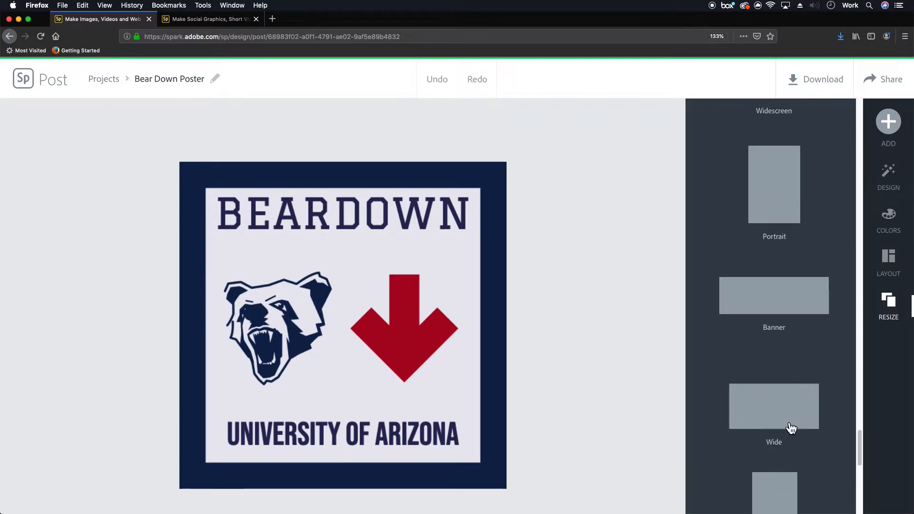
scroll(790, 427, up, 20)
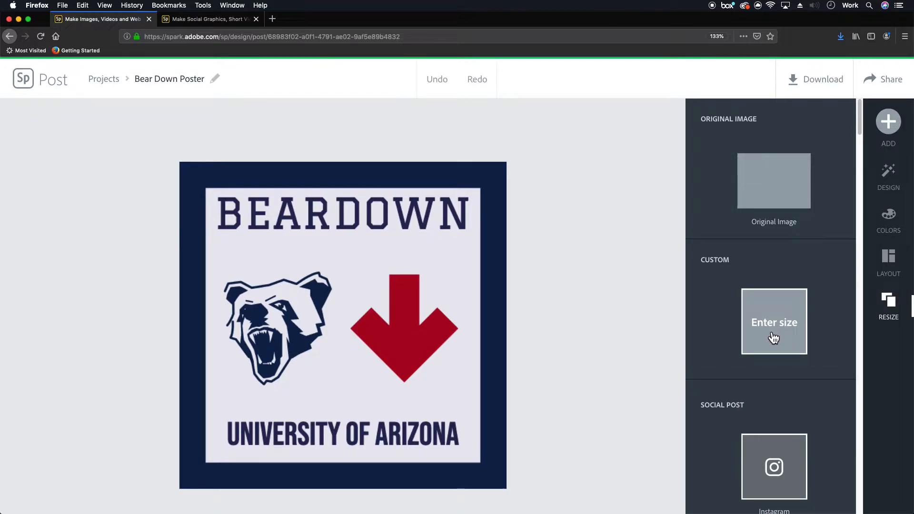
Step: Resize the Bear Down Poster design to the Youtube thumbnail size, 1280 x 720
scroll(776, 339, down, 12)
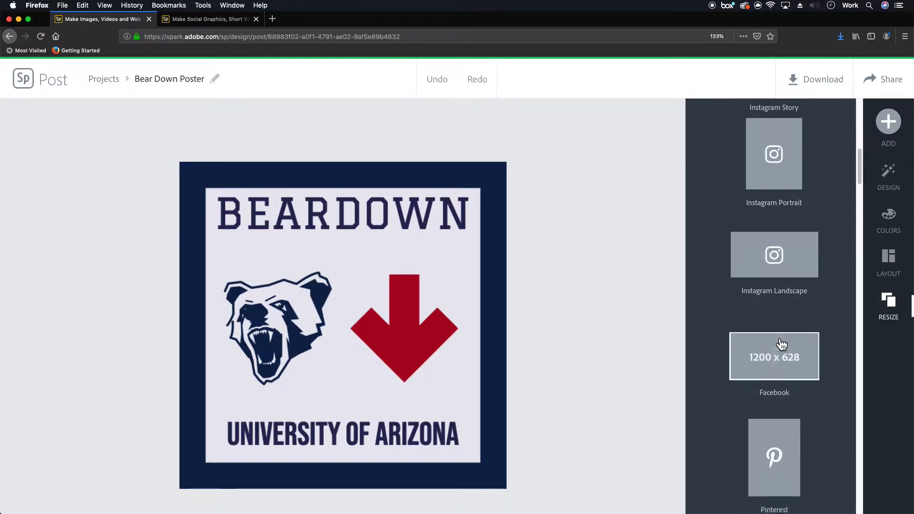
scroll(781, 343, down, 6)
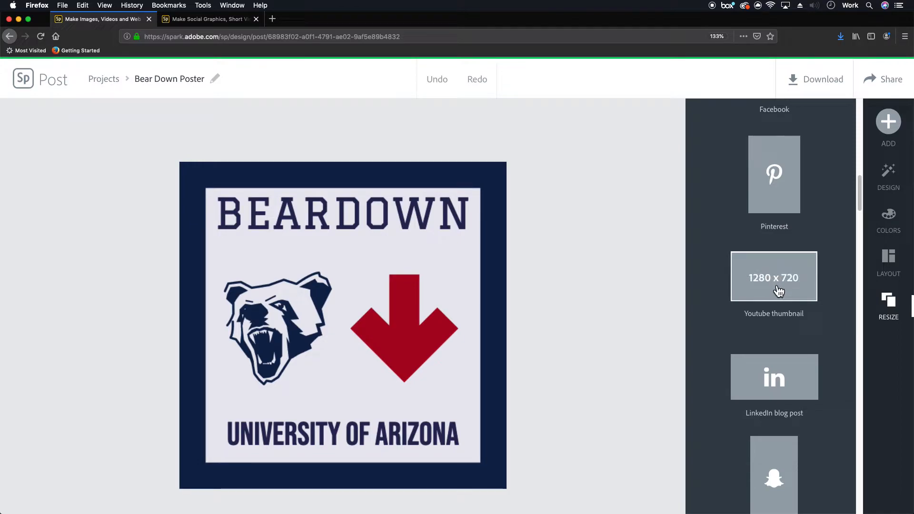
click(808, 288)
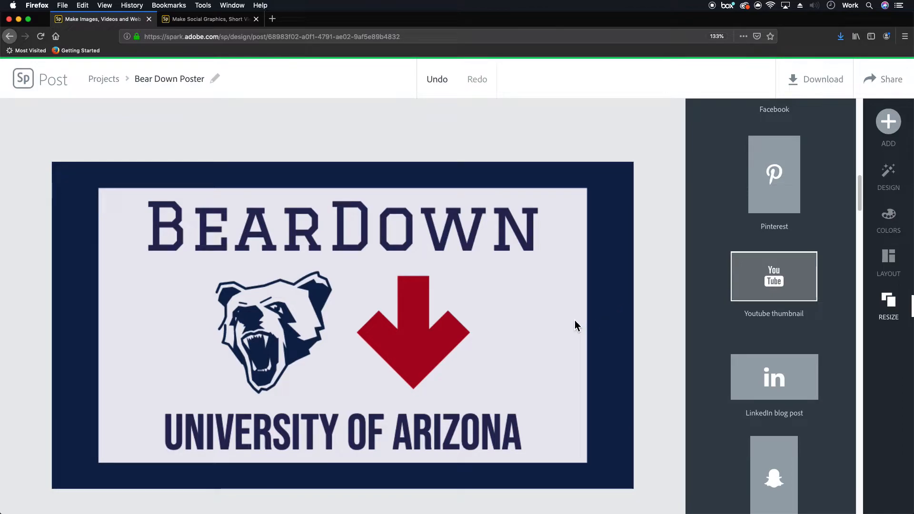
Step: Look through the print and social profile sizes and resize the design to A4
scroll(790, 414, up, 1)
scroll(788, 410, down, 5)
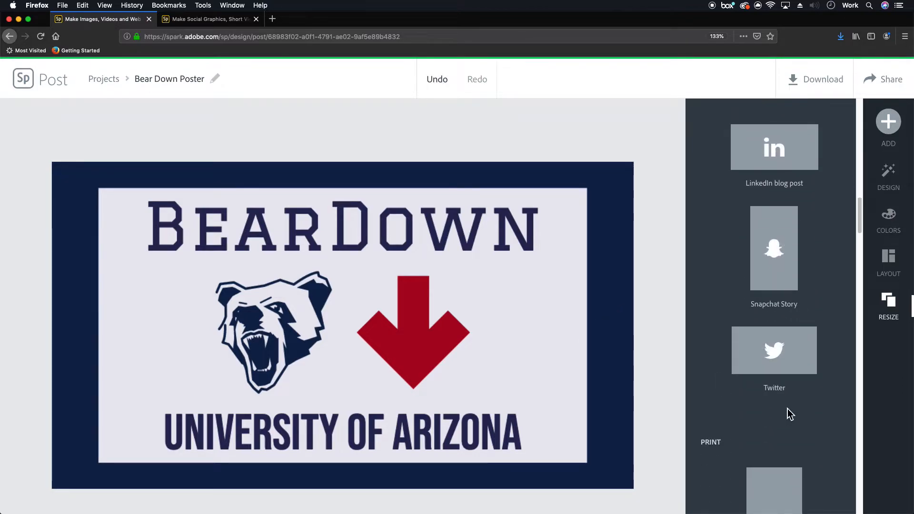
scroll(787, 409, down, 5)
scroll(762, 401, down, 3)
scroll(765, 404, down, 2)
scroll(774, 414, down, 4)
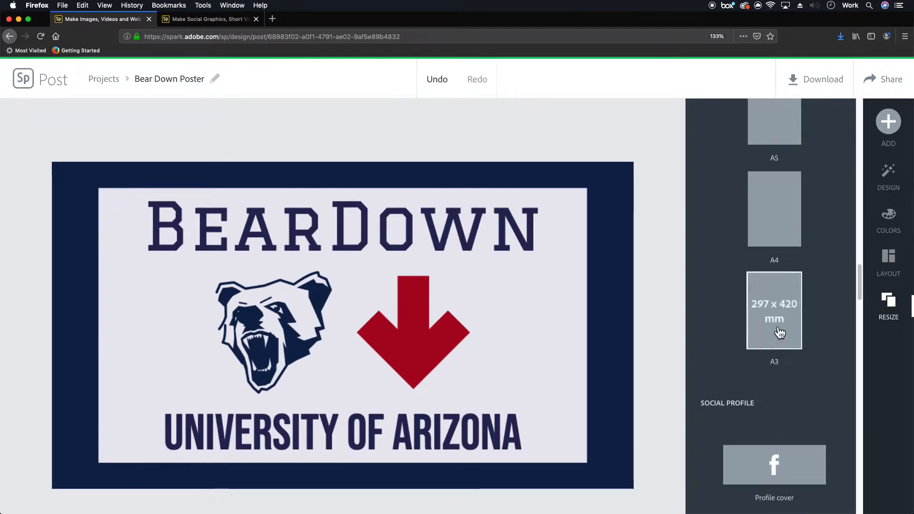
scroll(776, 331, down, 5)
scroll(775, 335, up, 4)
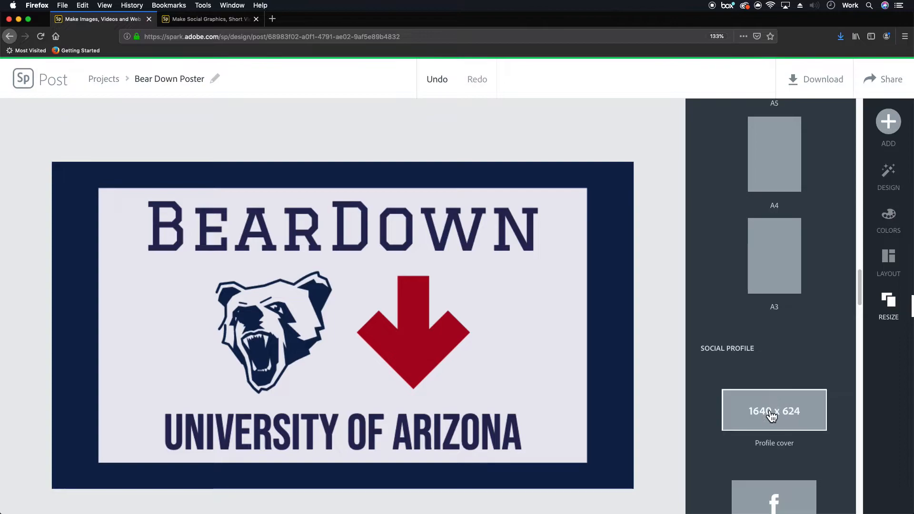
click(771, 413)
scroll(772, 419, down, 5)
scroll(772, 419, up, 6)
click(783, 339)
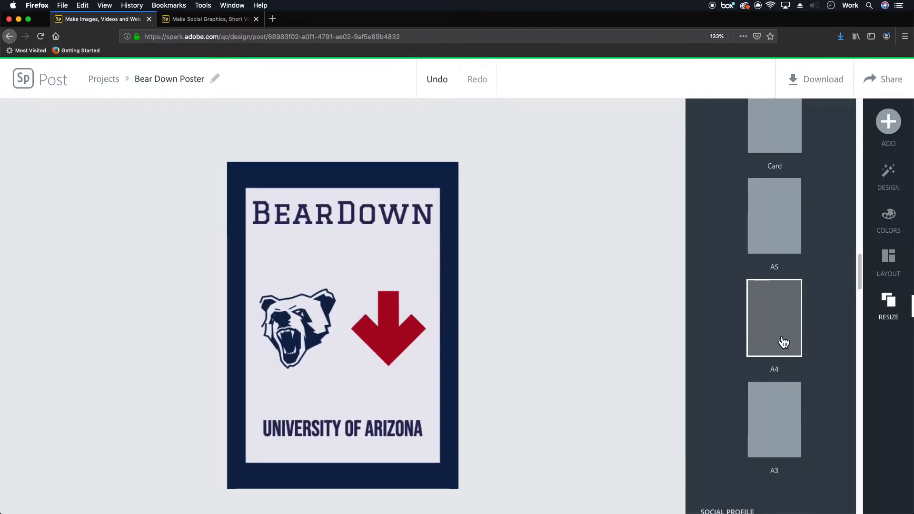
Step: Resize the design to the Poster print size
scroll(783, 341, up, 5)
scroll(780, 322, up, 1)
click(776, 303)
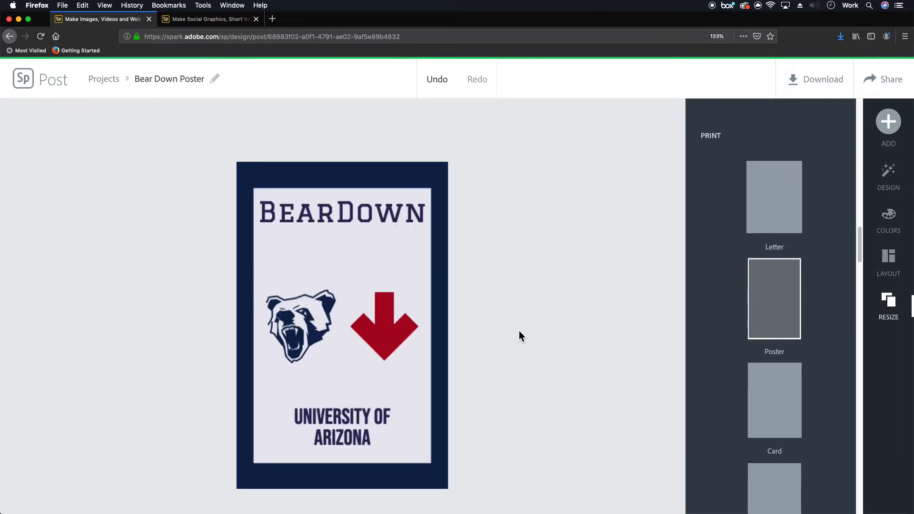
Step: Rearrange the icons vertically, with the bear centred under the BearDown title and the red arrow beneath it
click(323, 315)
drag(323, 315, 344, 268)
drag(378, 333, 335, 365)
Step: Widen the UNIVERSITY OF ARIZONA text to a single line near the poster's lower edge and move the arrow down just above it
click(332, 442)
drag(302, 454, 258, 431)
drag(393, 431, 400, 455)
click(351, 378)
drag(351, 378, 353, 408)
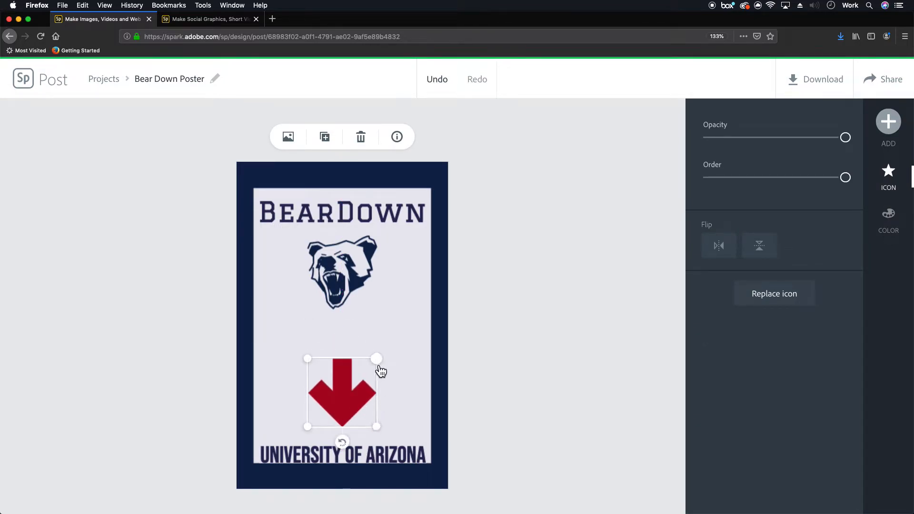
Step: Enlarge the arrow and bear icons and recentre them between the title and the UNIVERSITY OF ARIZONA text
drag(378, 363, 398, 346)
drag(360, 381, 351, 385)
click(342, 270)
drag(377, 310, 396, 330)
drag(369, 298, 360, 297)
click(548, 349)
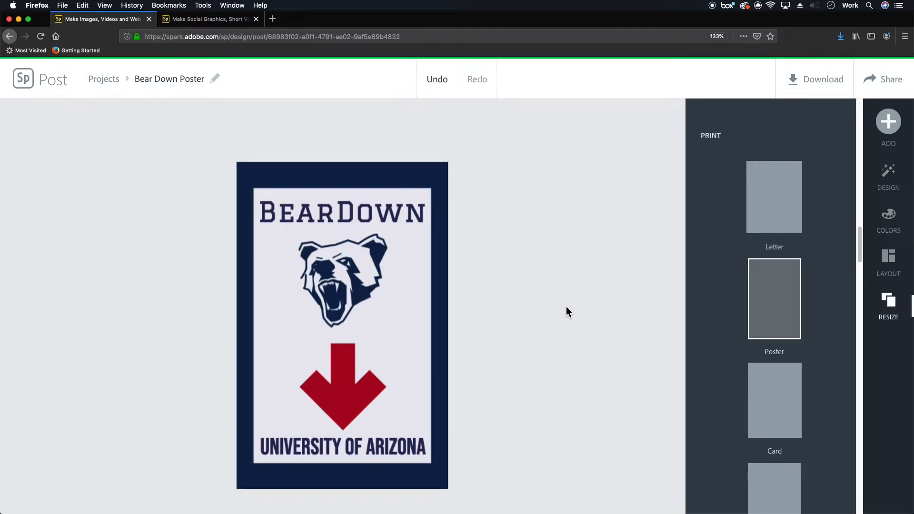
Step: Check the poster's download formats without downloading and return to the projects overview
click(791, 85)
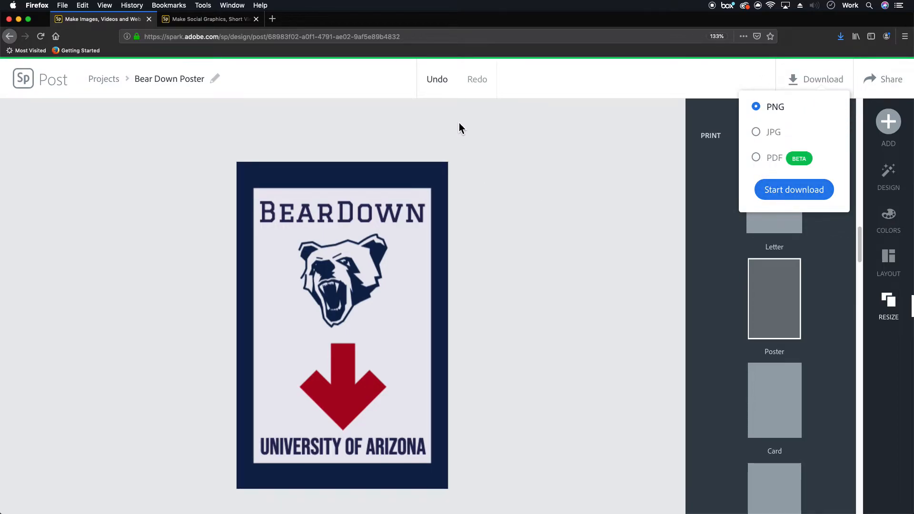
click(24, 88)
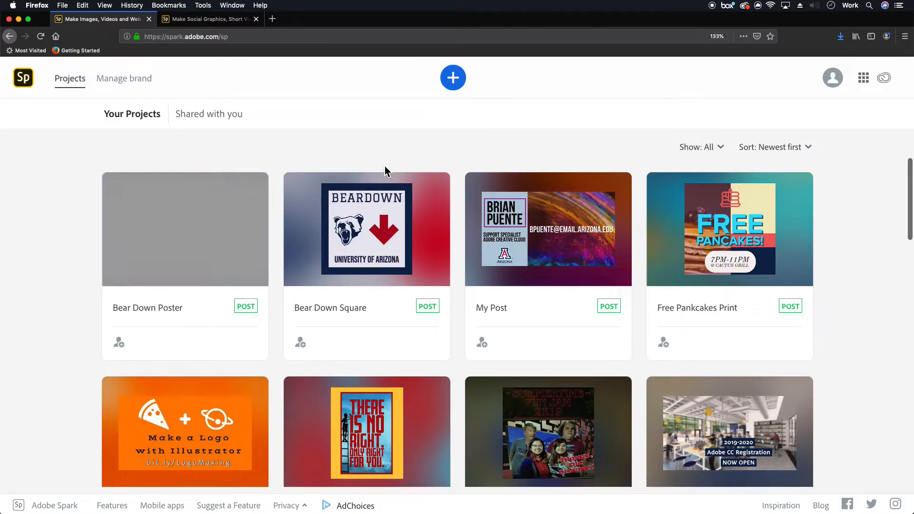
Step: Start a new project, browse the graphics template categories, and show more templates from the Ads category
click(453, 84)
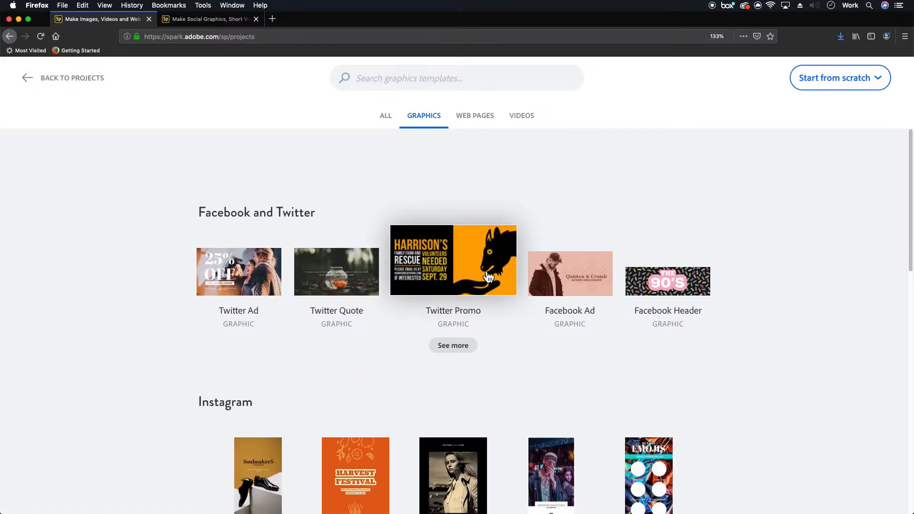
scroll(442, 276, down, 10)
scroll(457, 295, down, 2)
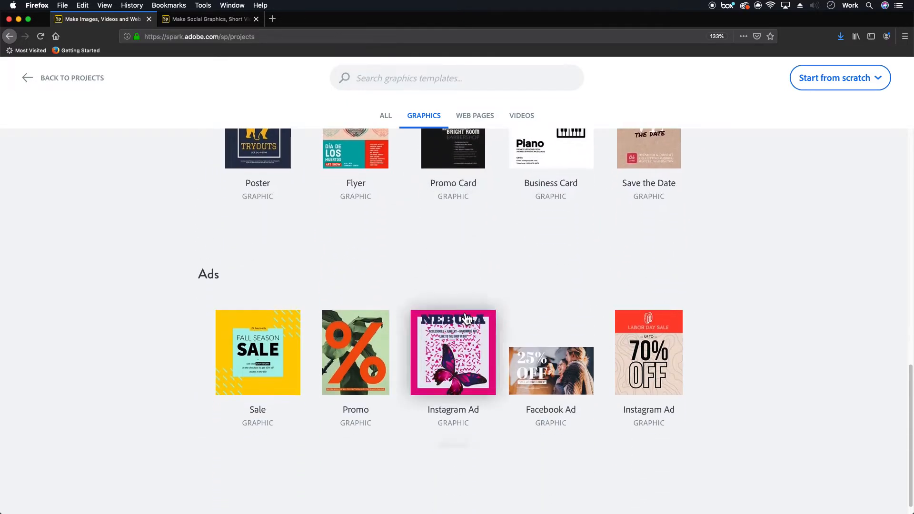
scroll(471, 317, up, 7)
scroll(479, 322, up, 5)
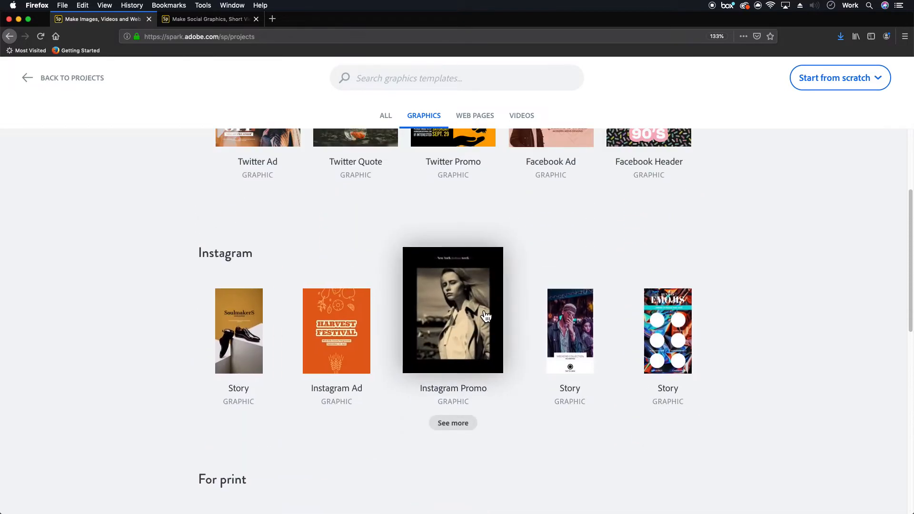
scroll(490, 365, down, 8)
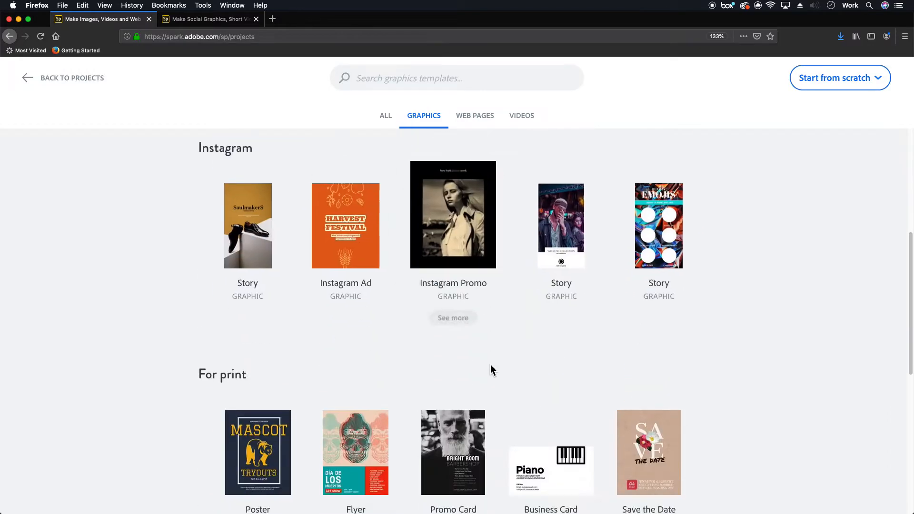
click(454, 430)
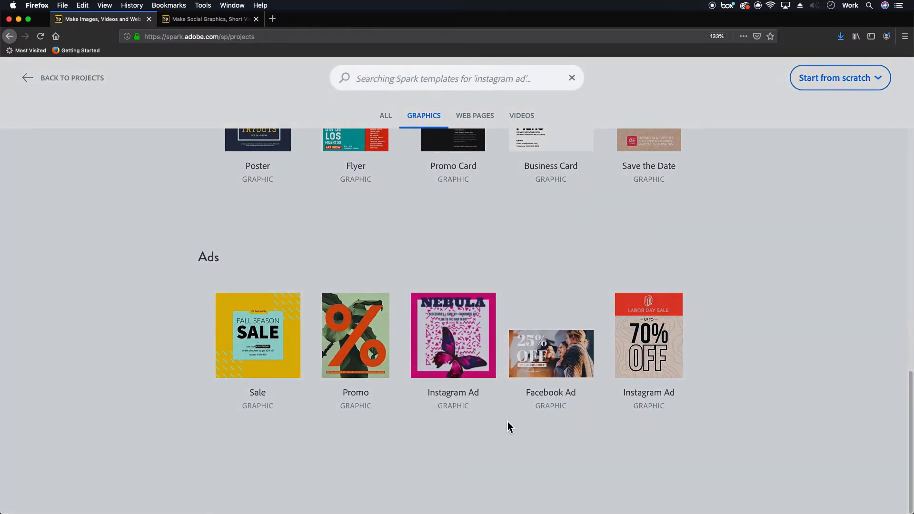
Step: Browse the instagram ad templates and create a post from the beach template with the hand holding a yellow treat
scroll(396, 398, down, 10)
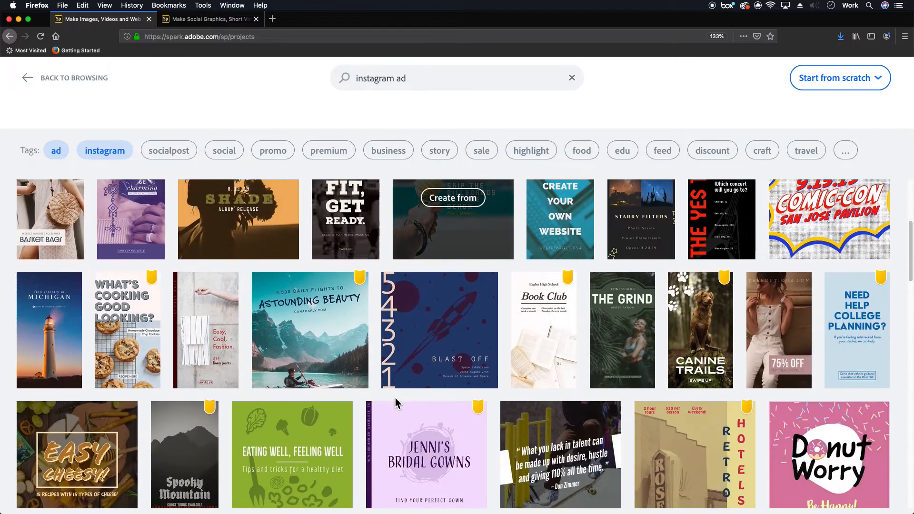
scroll(546, 407, down, 5)
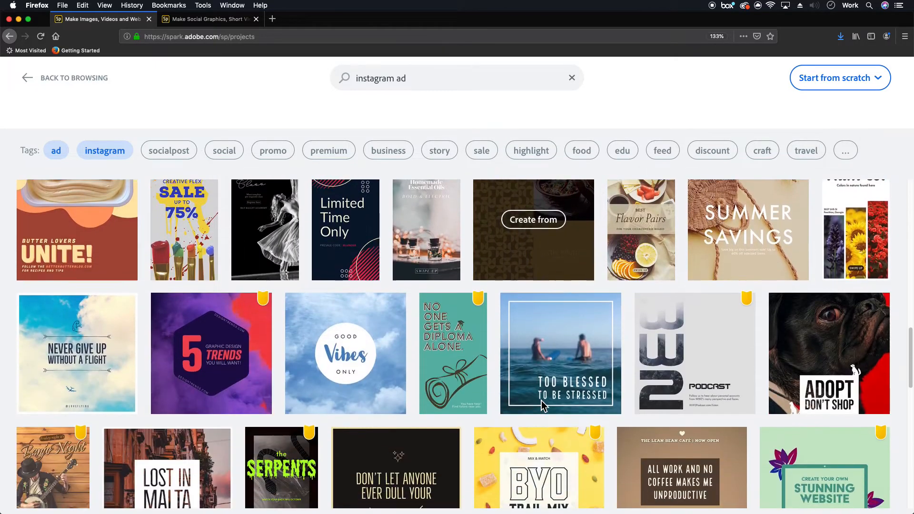
scroll(528, 402, up, 9)
scroll(524, 400, up, 8)
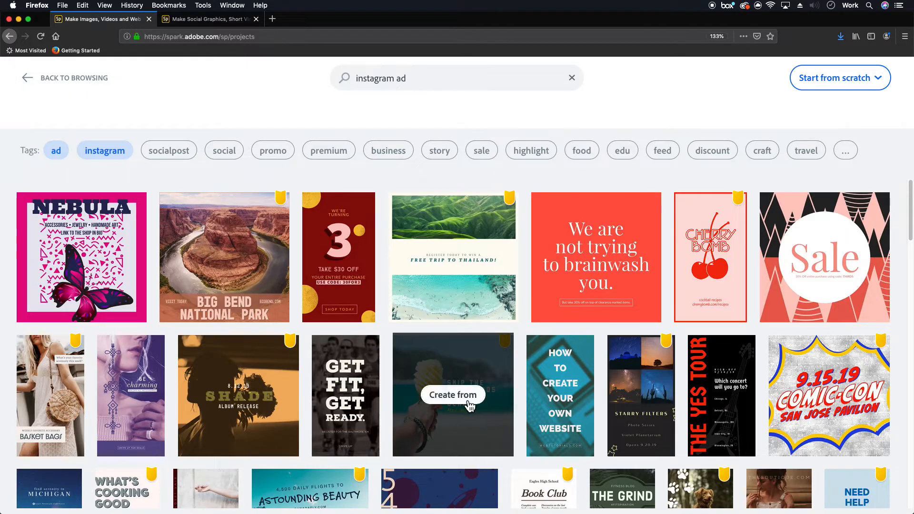
click(482, 395)
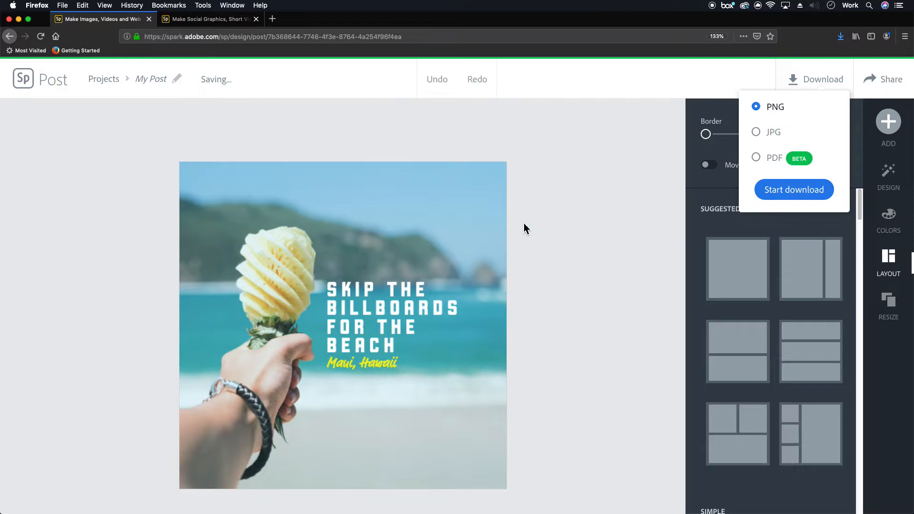
Step: Replace the beach background image with the sandstone slot canyon photo from a free photo search for "arizona"
click(457, 222)
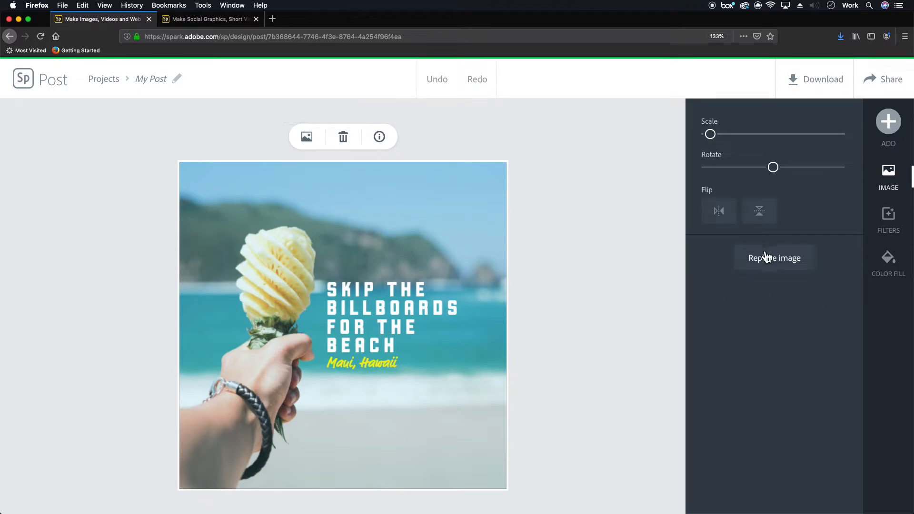
click(306, 137)
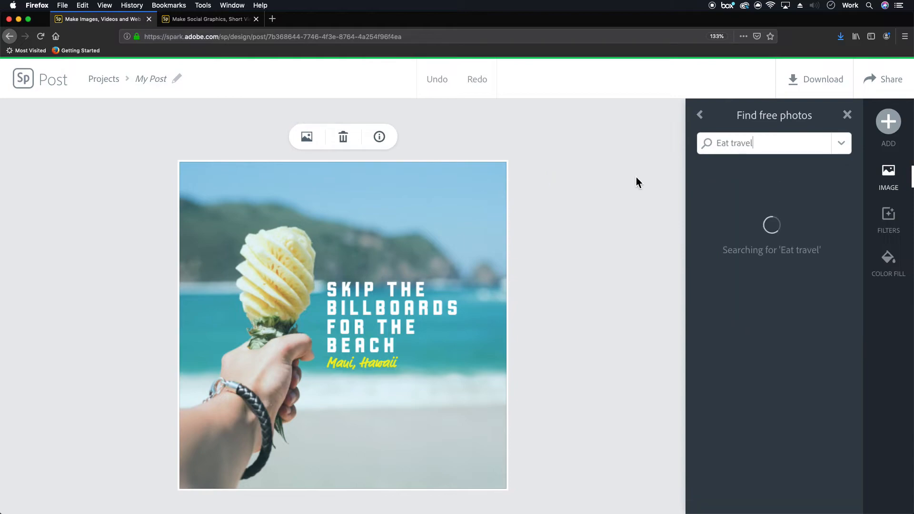
double_click(767, 143)
key(BackSpace)
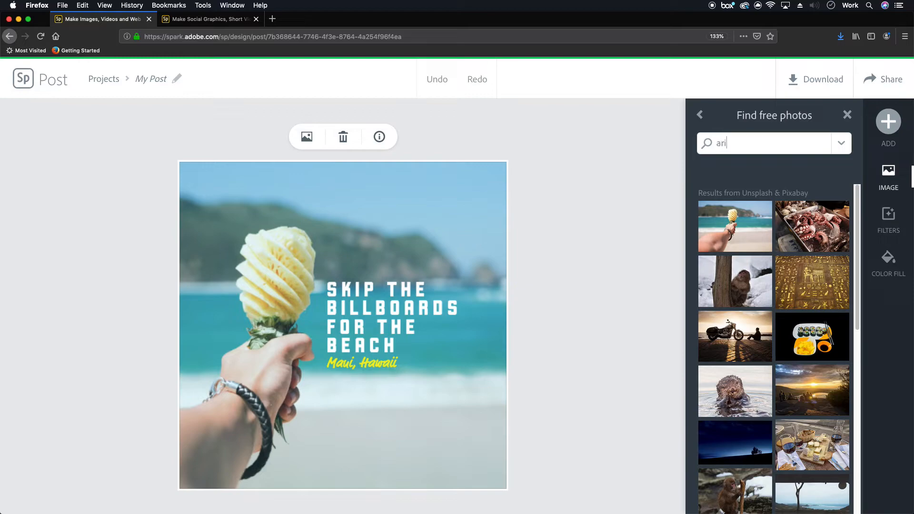
key(Return)
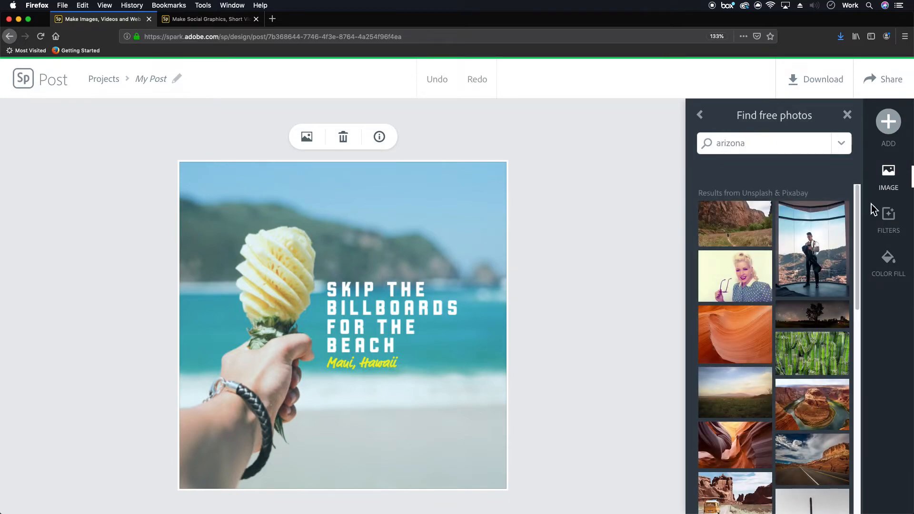
click(752, 448)
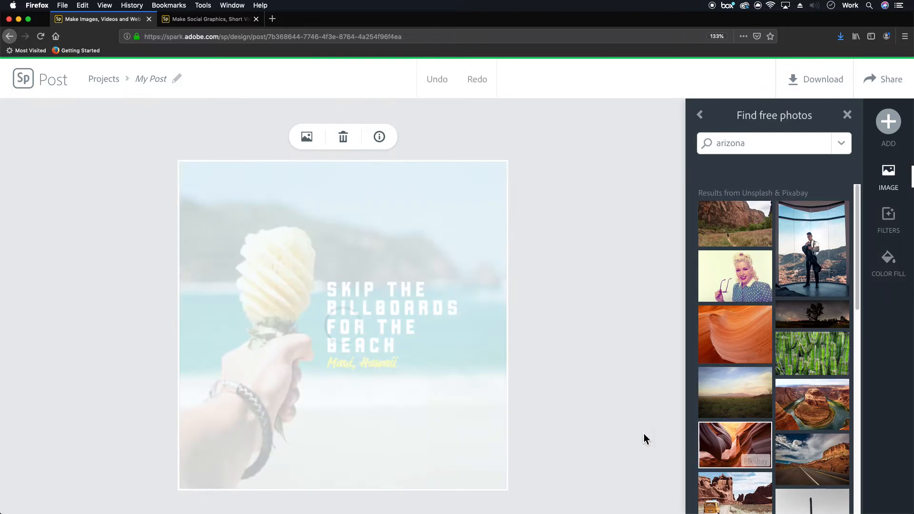
Step: Move the headline up over the right side of the canyon photo and change its last word to DESERT
click(407, 318)
drag(409, 319, 438, 260)
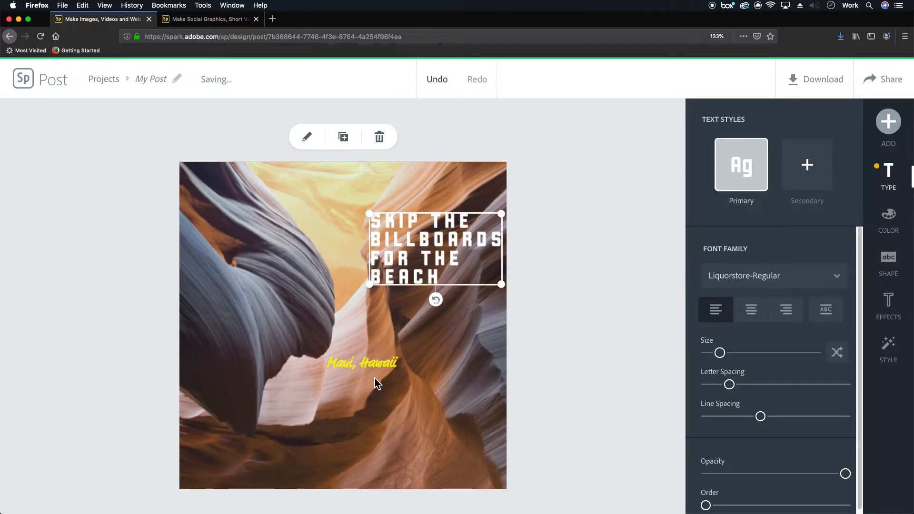
double_click(455, 272)
drag(525, 256, 420, 260)
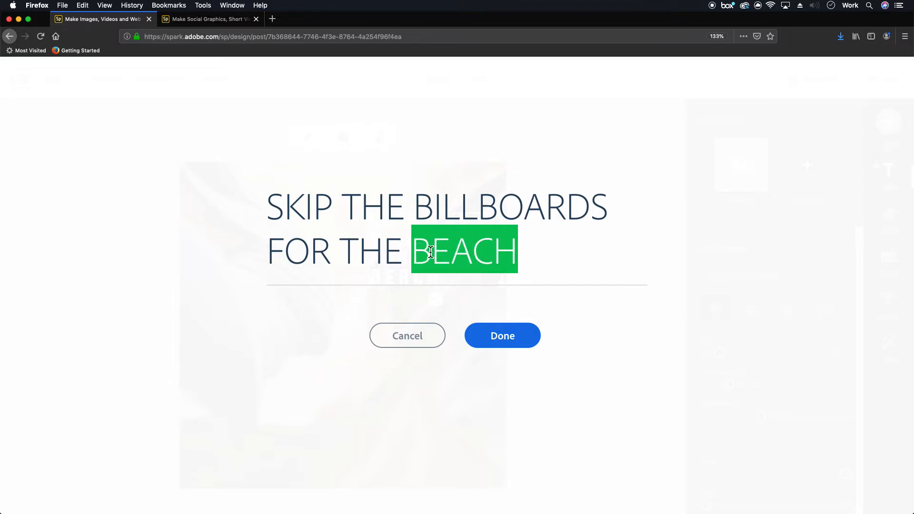
text(Deser)
key(BackSpace)
key(BackSpace)
text(er)
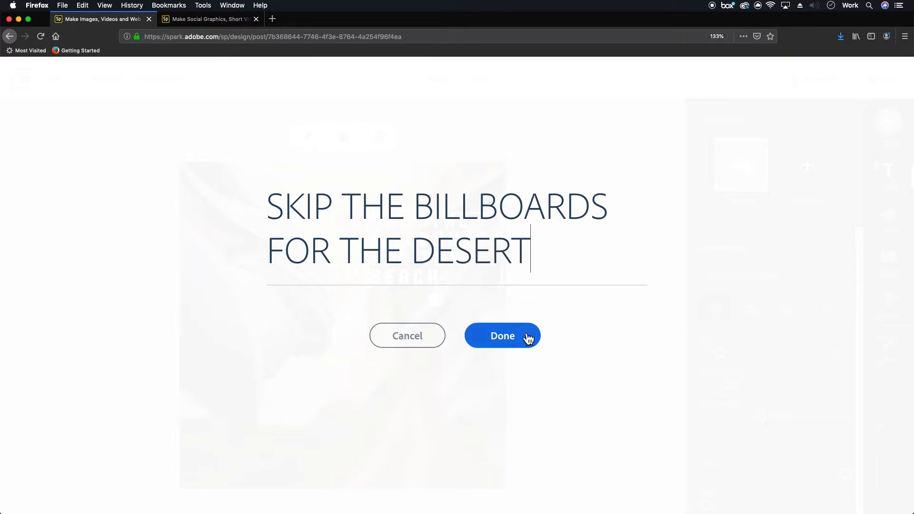
click(530, 339)
Step: Replace the yellow location caption with "Arizona" and enlarge it directly below the headline
double_click(351, 363)
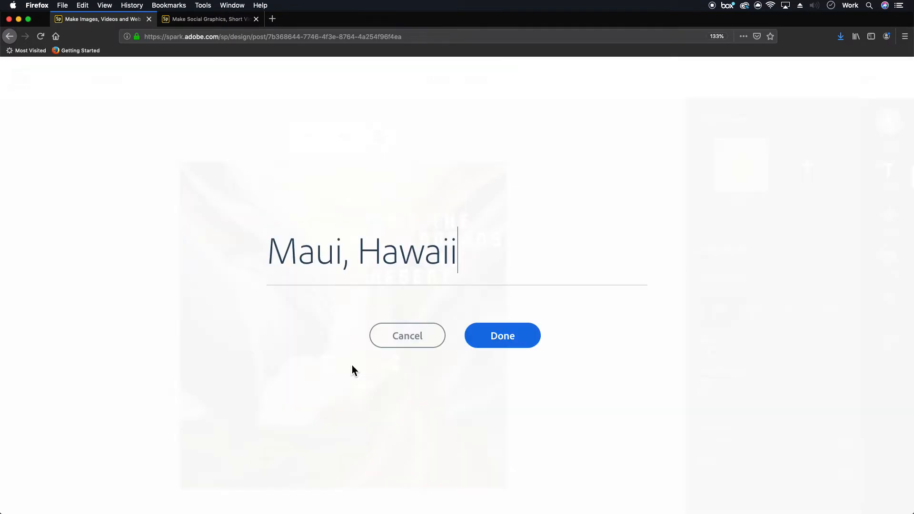
drag(458, 257, 235, 235)
text(Arizona)
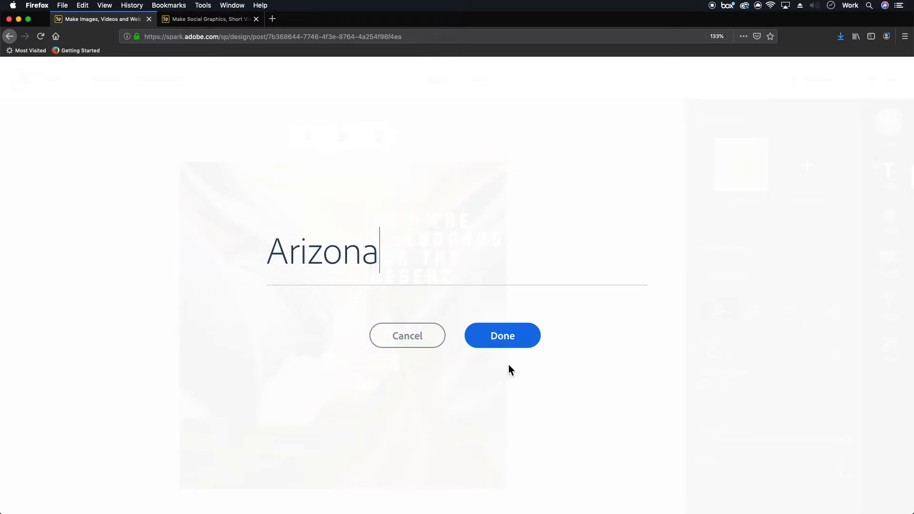
click(511, 339)
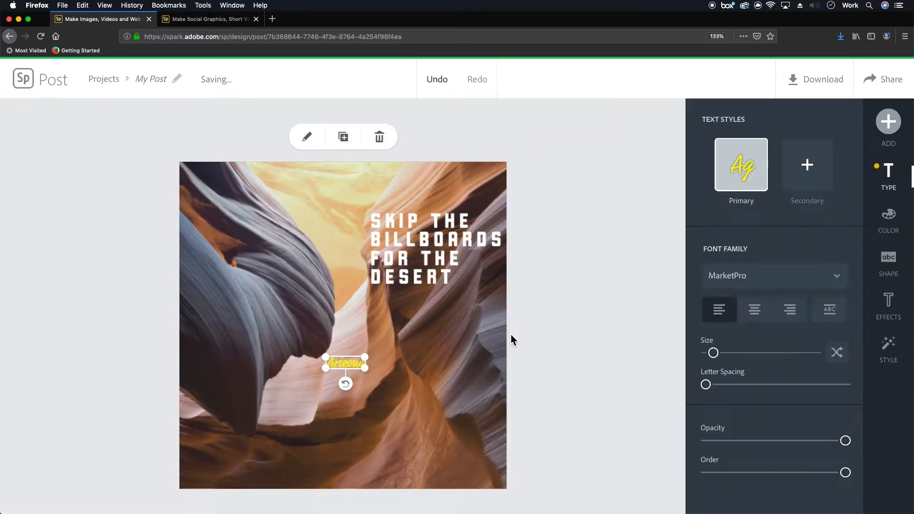
drag(366, 374, 450, 322)
click(443, 379)
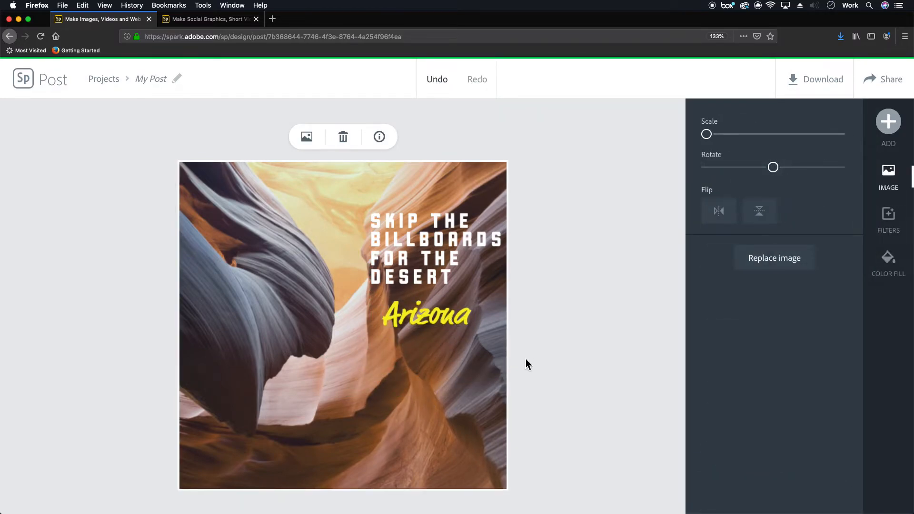
Step: Apply the four-cell layout with a tall left cell, two narrow cells at upper right and one cell below them
click(541, 374)
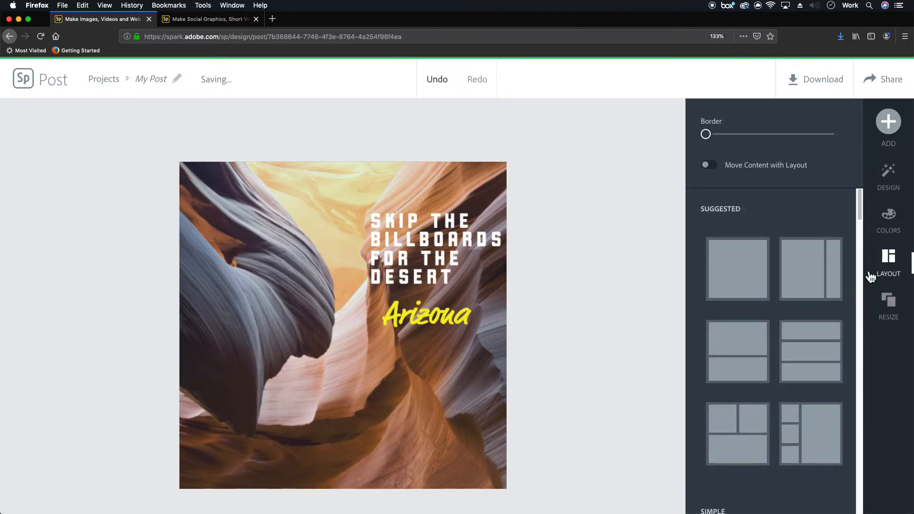
scroll(798, 423, down, 10)
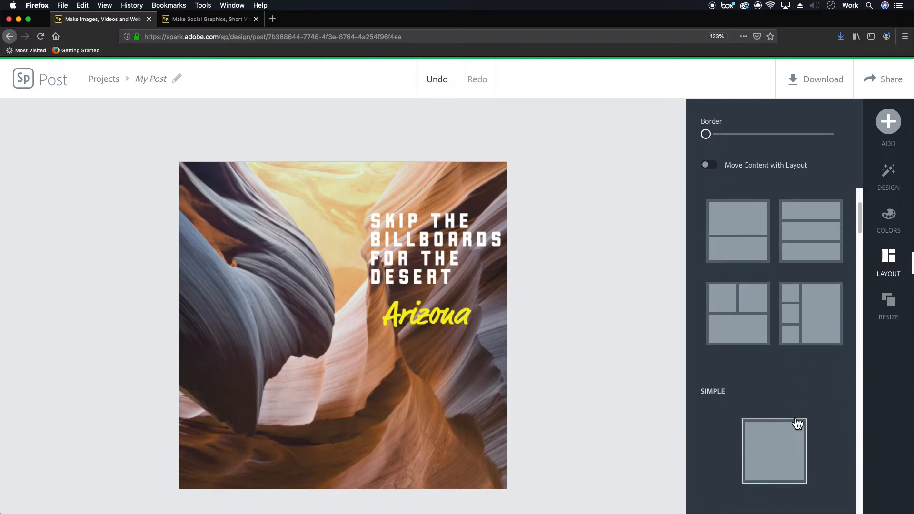
scroll(798, 423, down, 8)
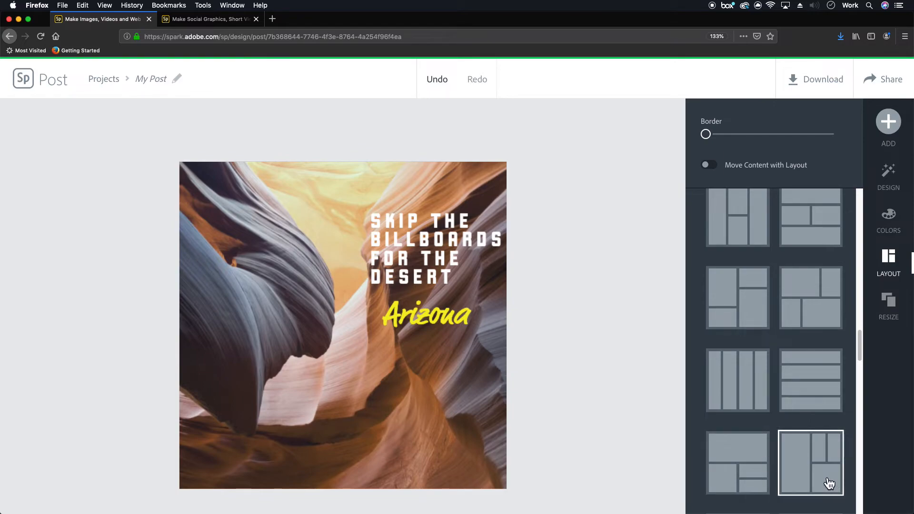
scroll(814, 469, down, 3)
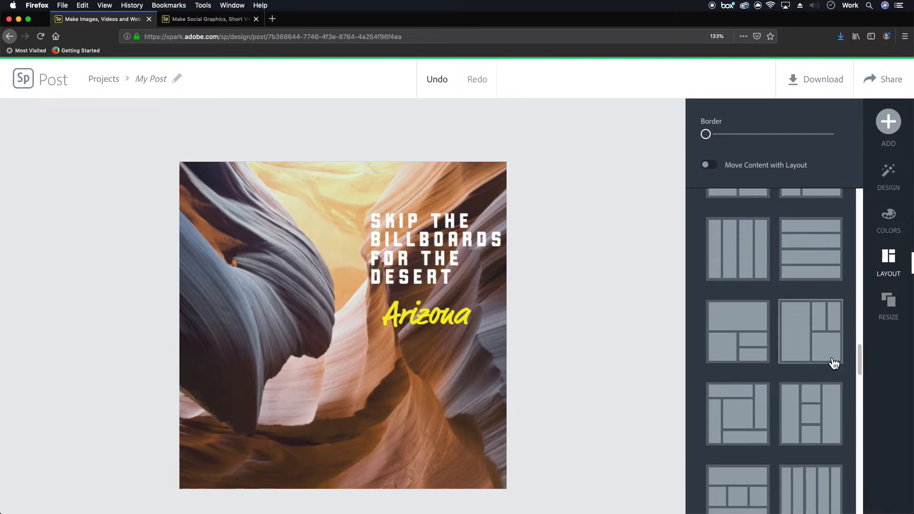
click(815, 360)
Step: Recolour the Arizona caption to white from the UA Brand colours
click(417, 311)
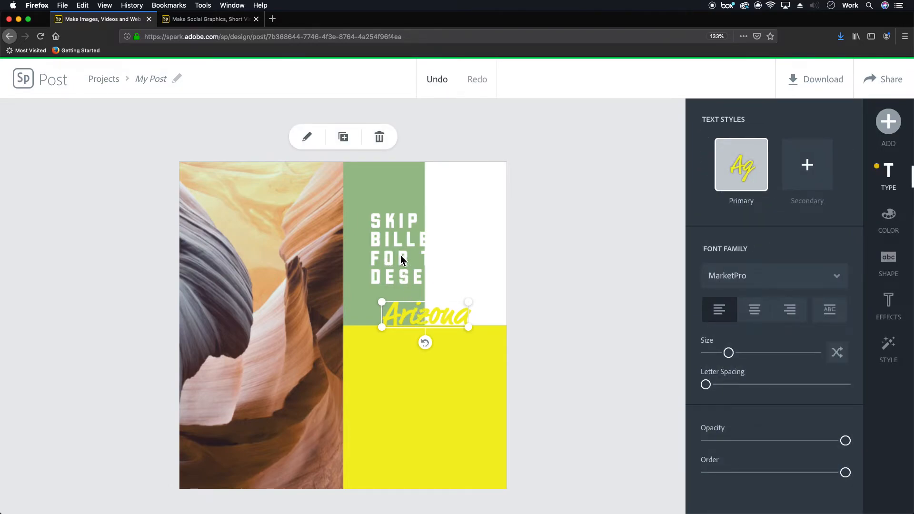
click(402, 257)
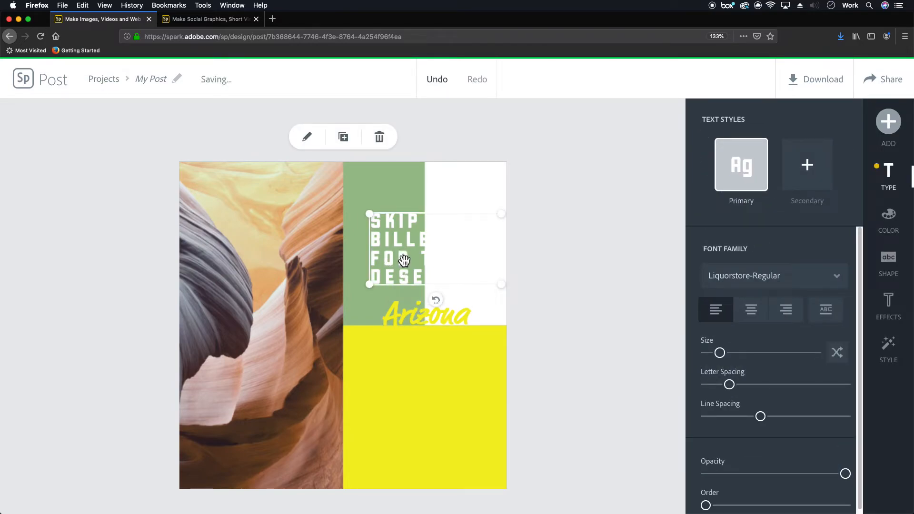
click(416, 313)
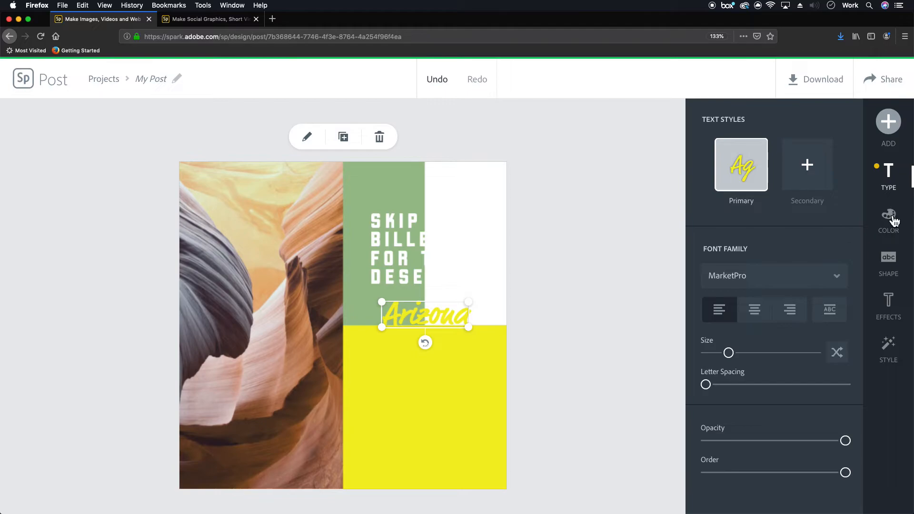
click(890, 224)
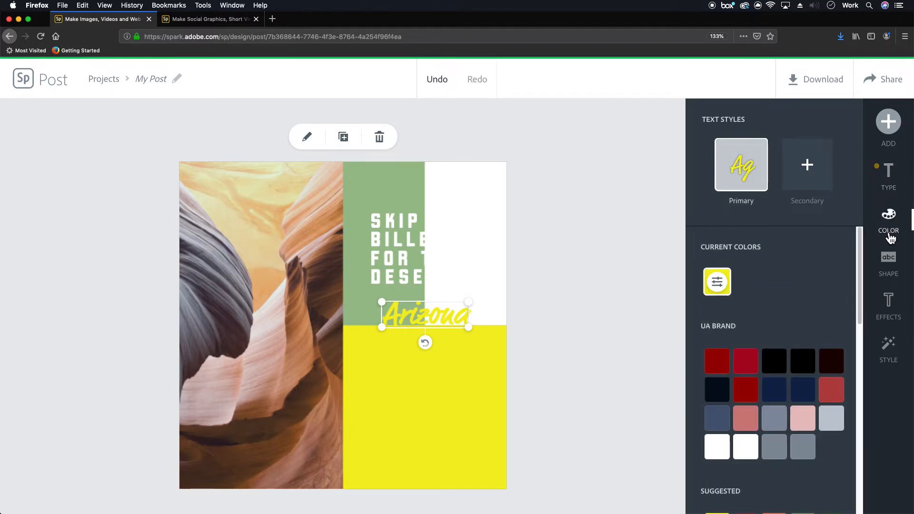
click(723, 454)
Step: Move the headline and the Arizona caption into the yellow cell, with the caption below the headline
drag(425, 319, 419, 458)
click(410, 266)
drag(410, 265, 408, 397)
drag(422, 458, 424, 469)
drag(424, 410, 424, 419)
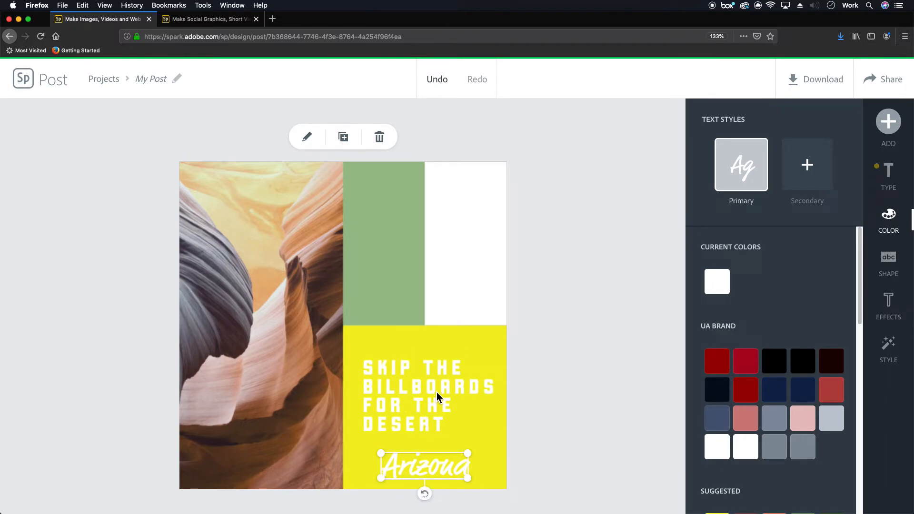
Step: Widen the green cell slightly and fill it with the free "arizona" photo of the yellow van, positioning the van within the cell
click(409, 307)
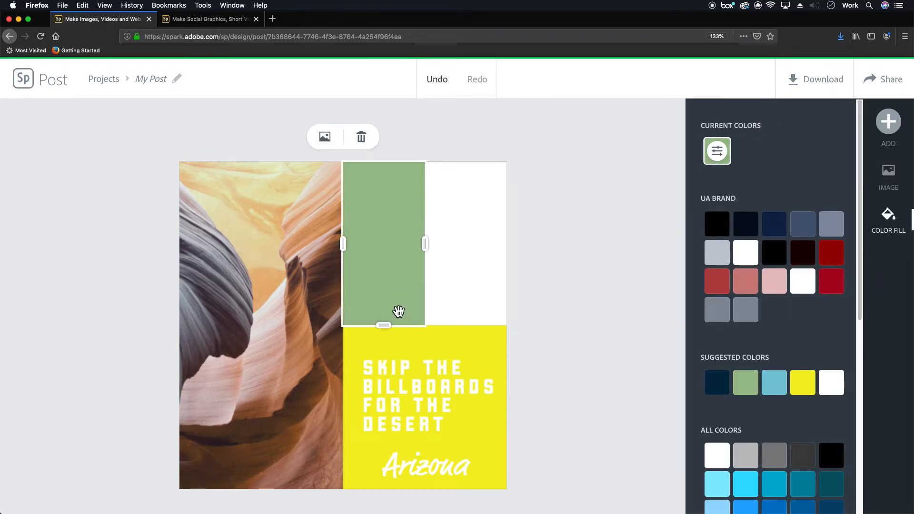
click(570, 258)
click(395, 258)
mouse_move(426, 252)
mouse_down()
mouse_move(466, 255)
mouse_move(428, 245)
mouse_up()
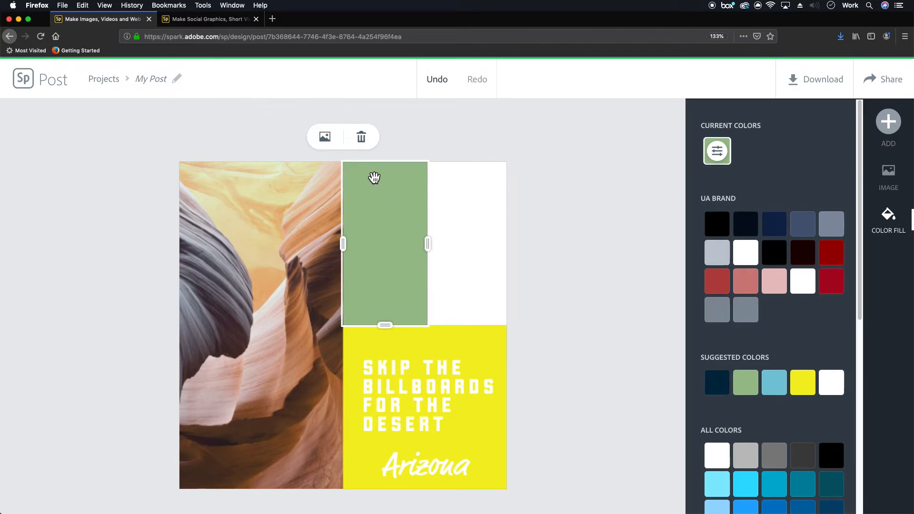
click(326, 140)
click(743, 248)
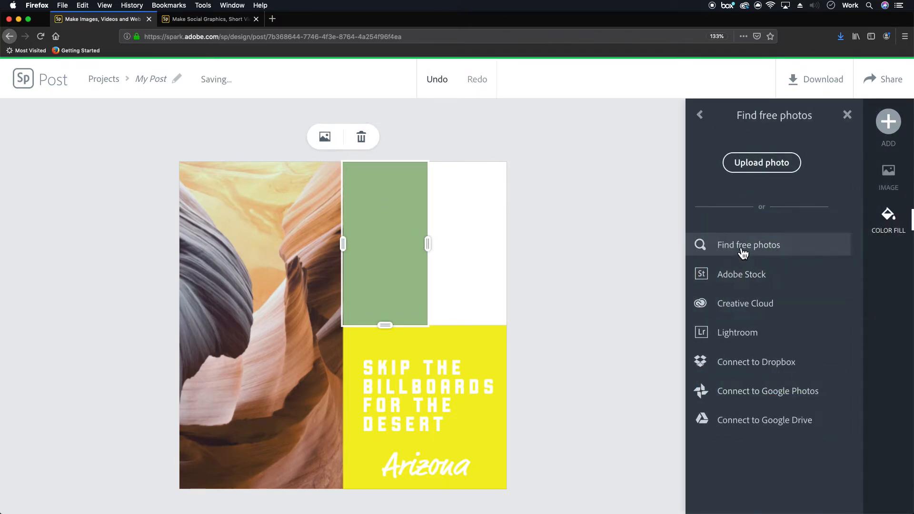
scroll(767, 402, down, 3)
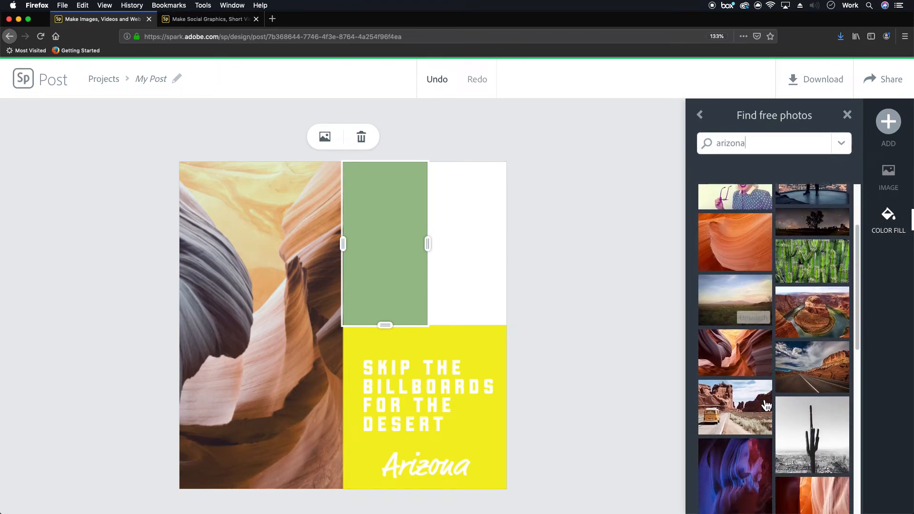
click(736, 381)
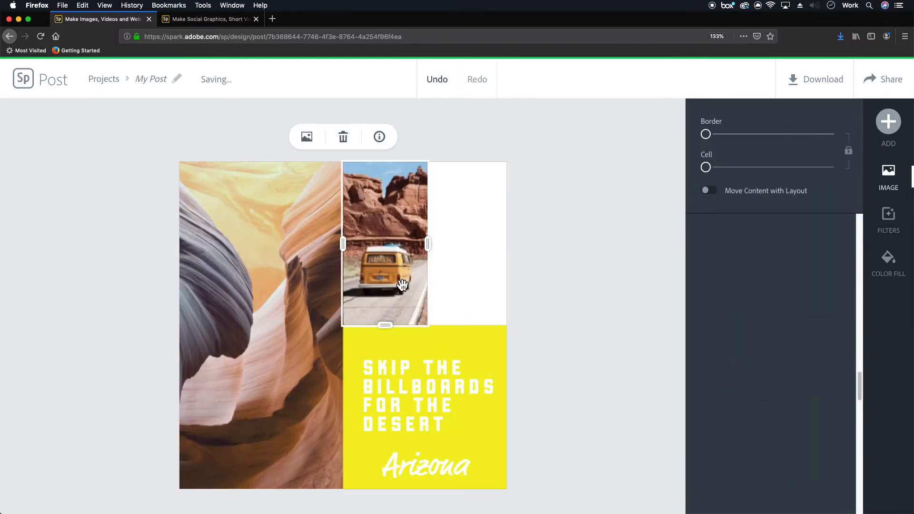
mouse_move(400, 276)
mouse_down()
mouse_move(373, 274)
mouse_move(396, 272)
mouse_up()
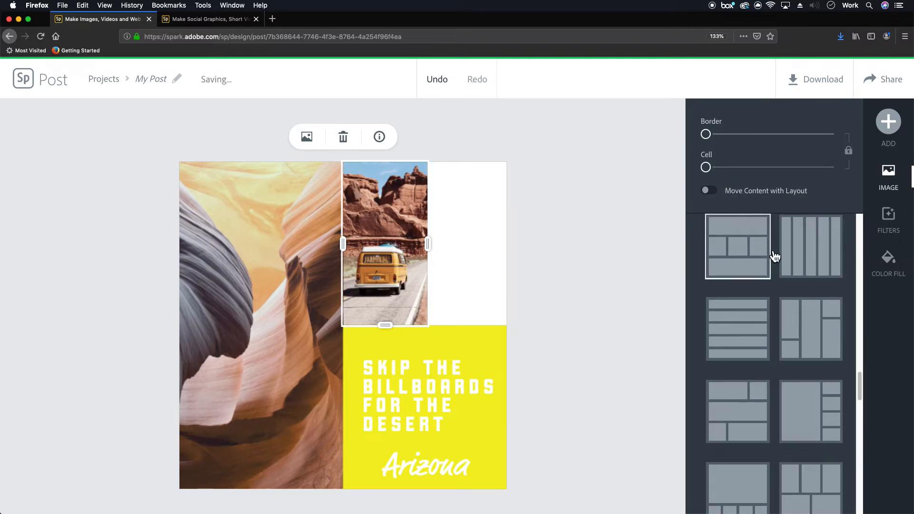
Step: Fill the white cell with the free "arizona" photo of the seated person in a red shirt, shifting it to frame the person
click(460, 254)
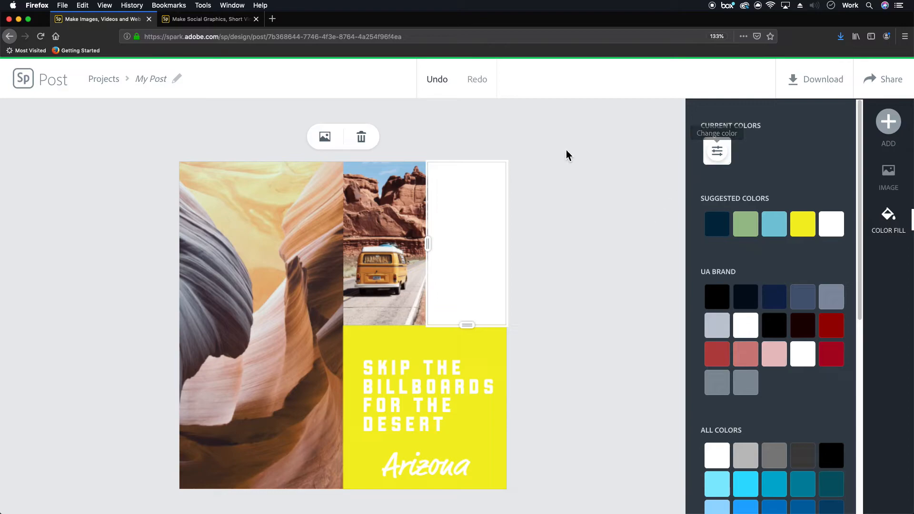
click(325, 139)
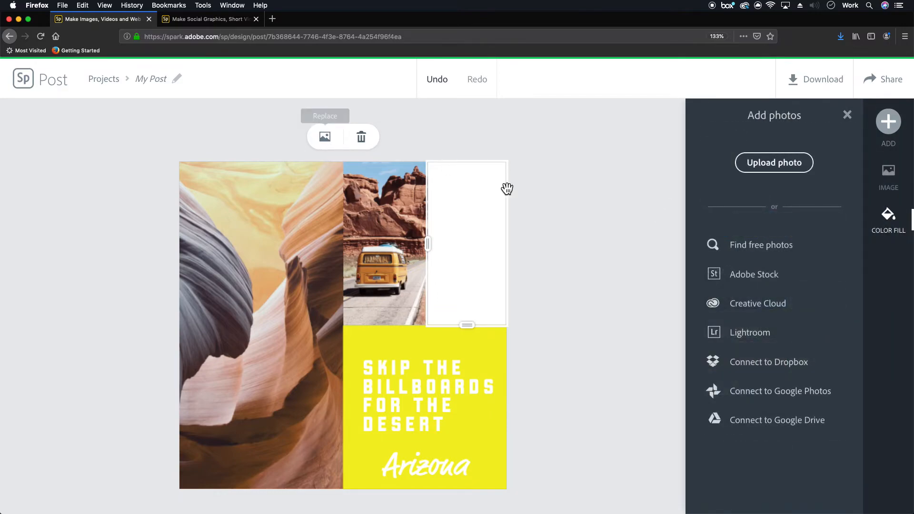
click(802, 252)
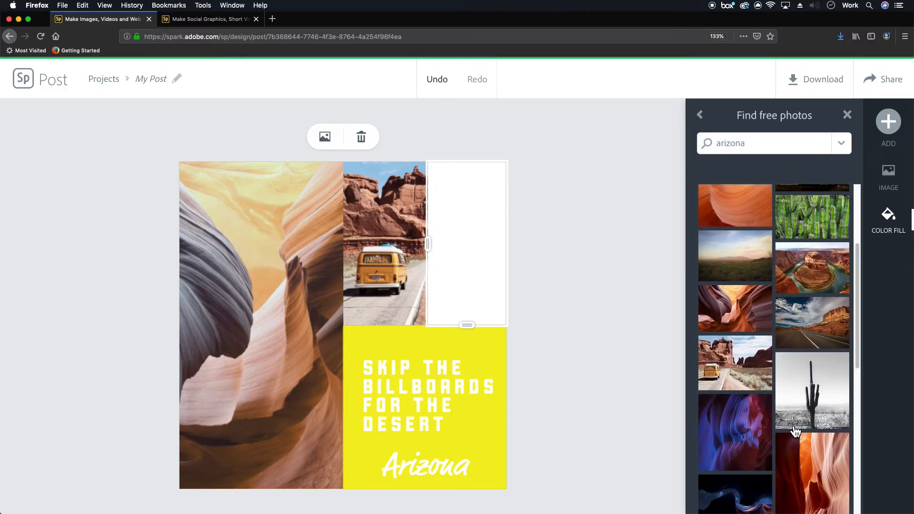
scroll(795, 433, down, 3)
scroll(797, 431, down, 10)
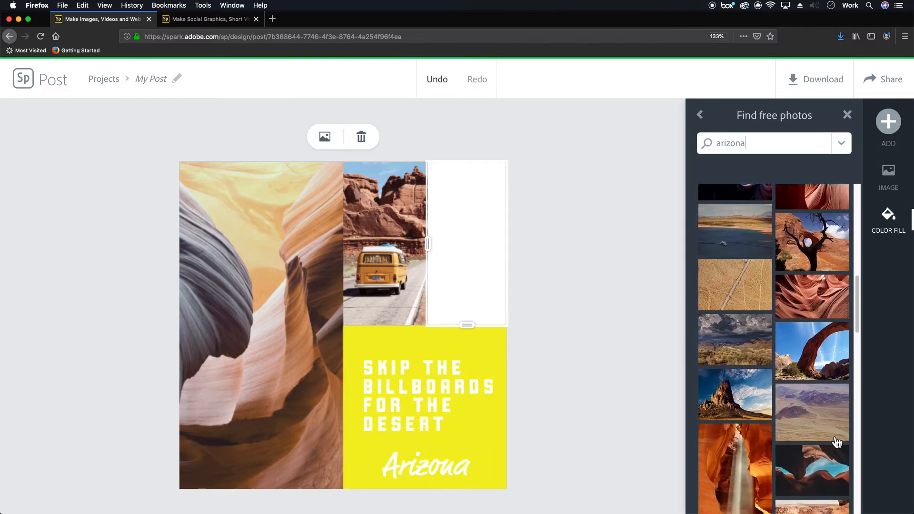
scroll(806, 465, down, 4)
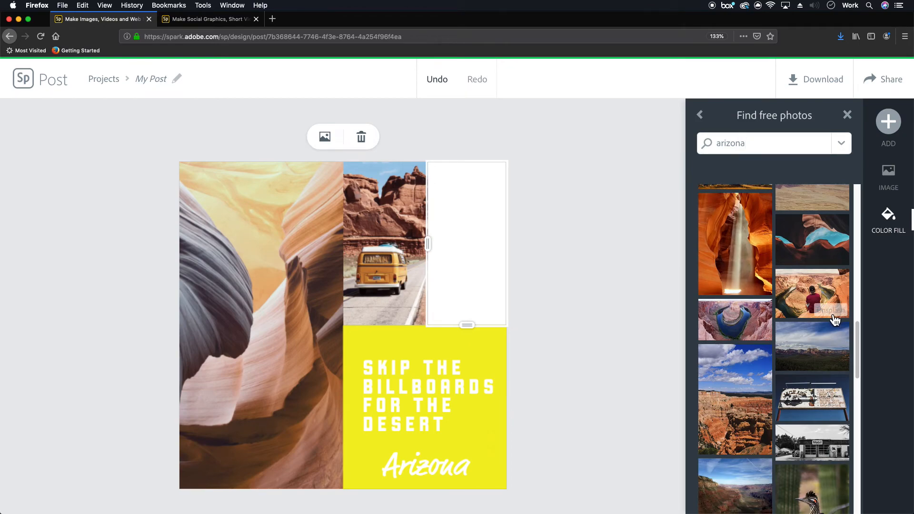
click(798, 306)
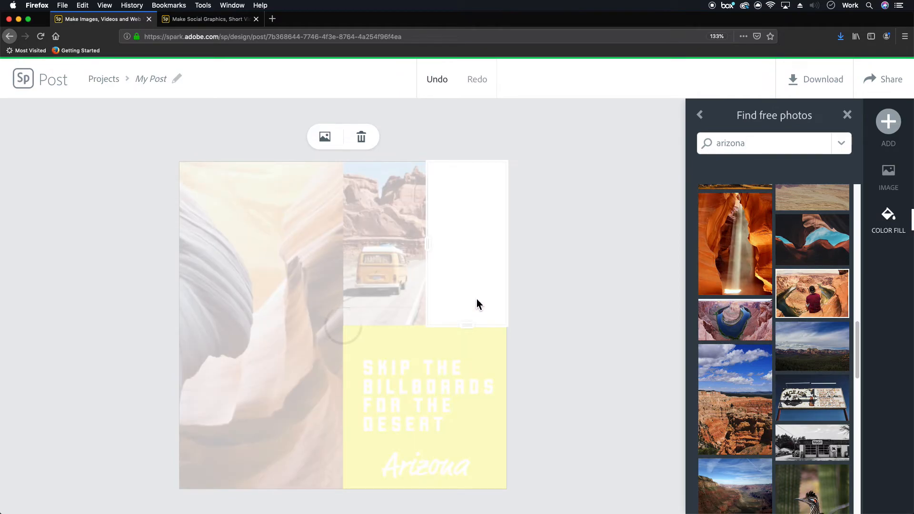
drag(500, 302, 466, 299)
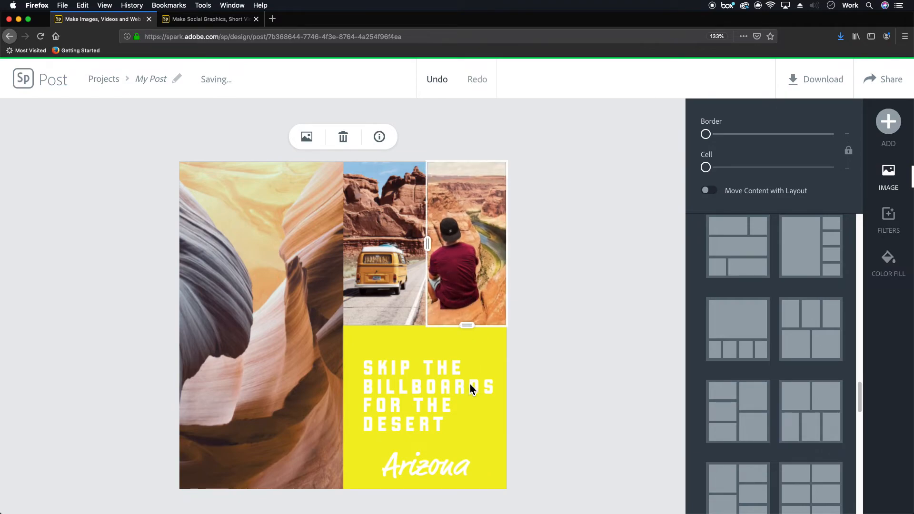
Step: Change the last word of the headline to MOUNTAINS in capitals
double_click(432, 417)
drag(531, 251, 421, 262)
text(Mountain)
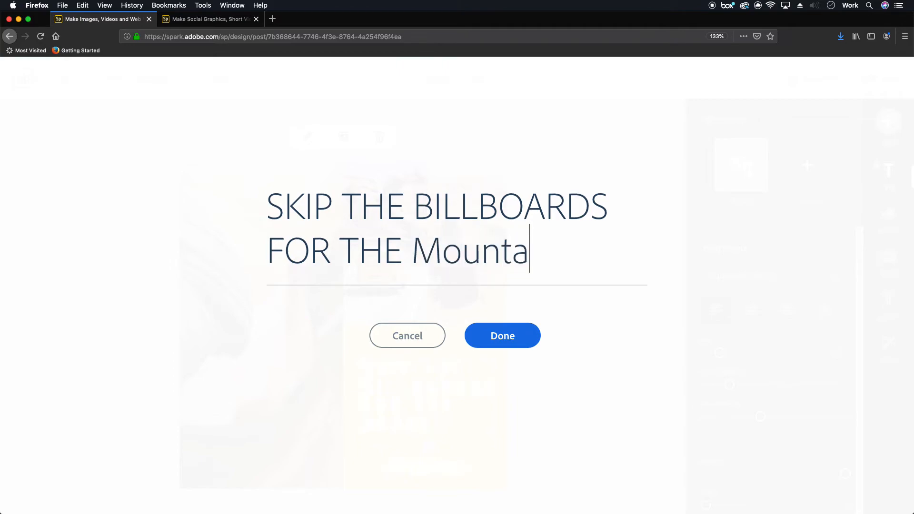
key(BackSpace)
key(BackSpace)
key(BackSpace)
key(BackSpace)
key(BackSpace)
key(BackSpace)
key(BackSpace)
text(OUNTAINs)
key(BackSpace)
text(S)
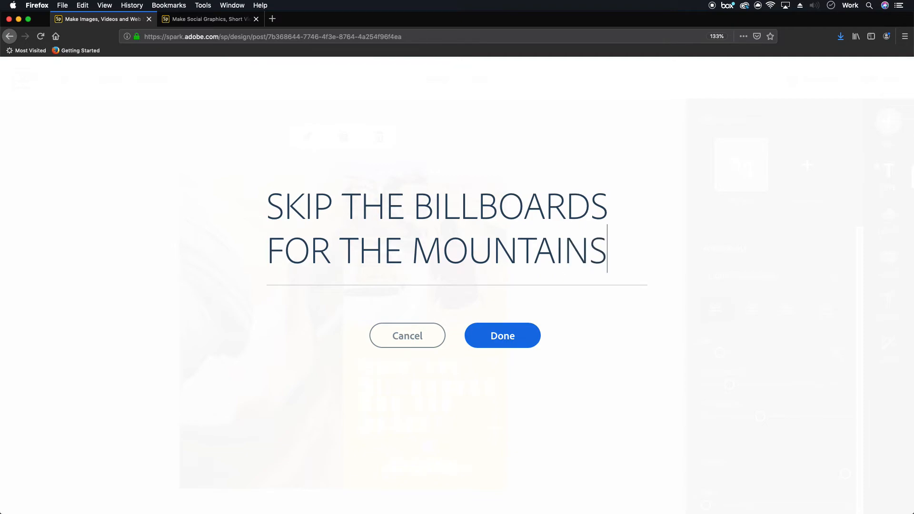
click(481, 328)
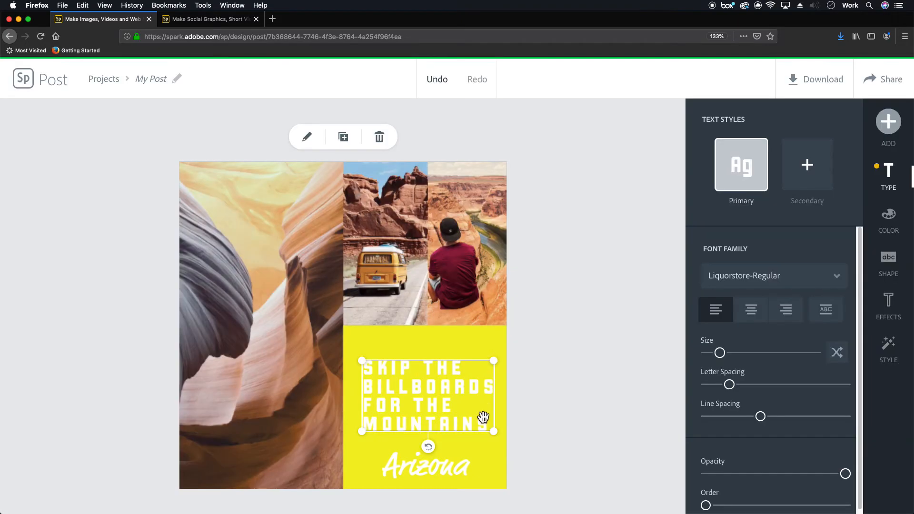
Step: Lower the yellow cell's top edge slightly and shift the seated person's photo rightward within its cell
click(486, 352)
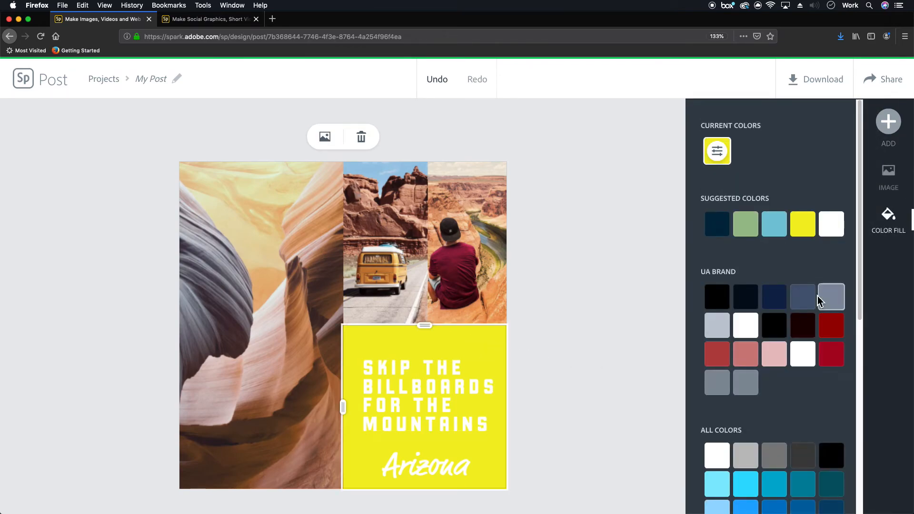
click(588, 345)
mouse_move(427, 327)
mouse_down()
mouse_move(431, 350)
mouse_move(429, 335)
mouse_up()
click(459, 300)
mouse_move(461, 302)
mouse_down()
mouse_move(491, 305)
mouse_move(474, 298)
mouse_up()
Step: Centre-align the headline text in the yellow cell
click(454, 369)
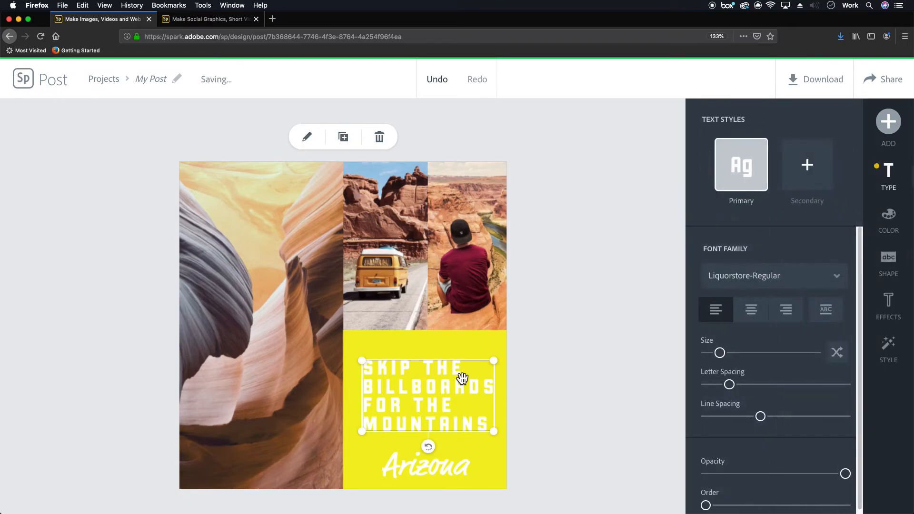
click(760, 322)
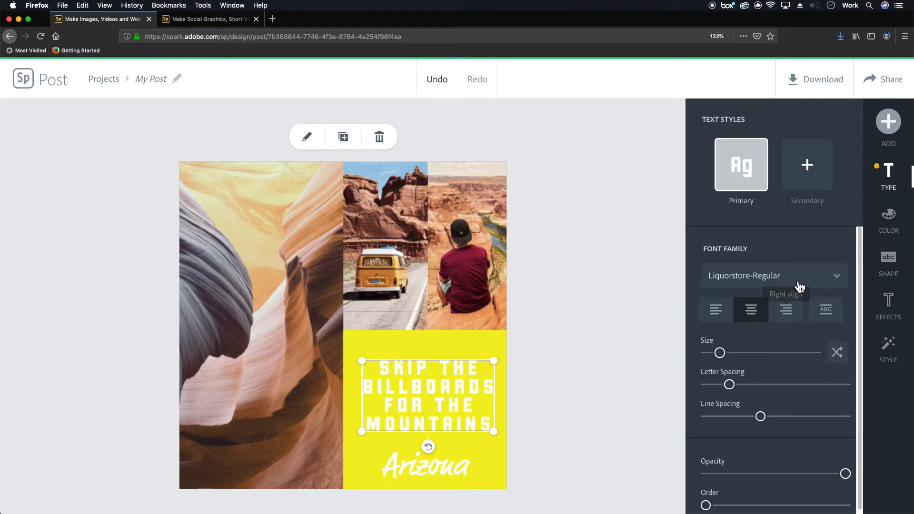
Step: Recolour the yellow headline cell with the bright red from the UA Brand colours
click(481, 339)
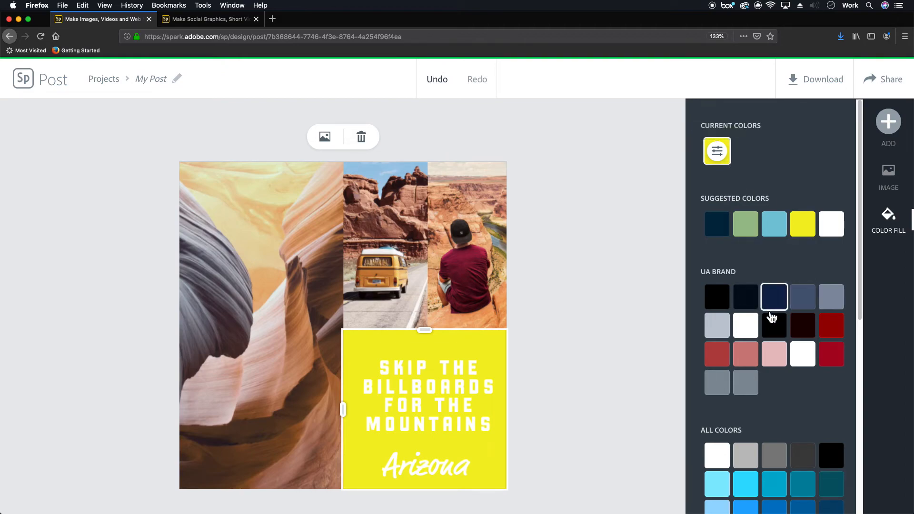
click(837, 354)
click(536, 347)
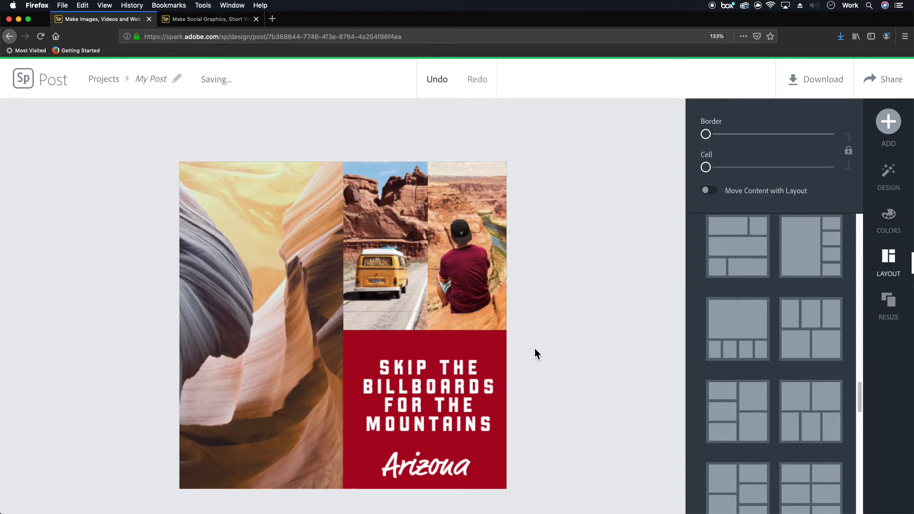
click(227, 322)
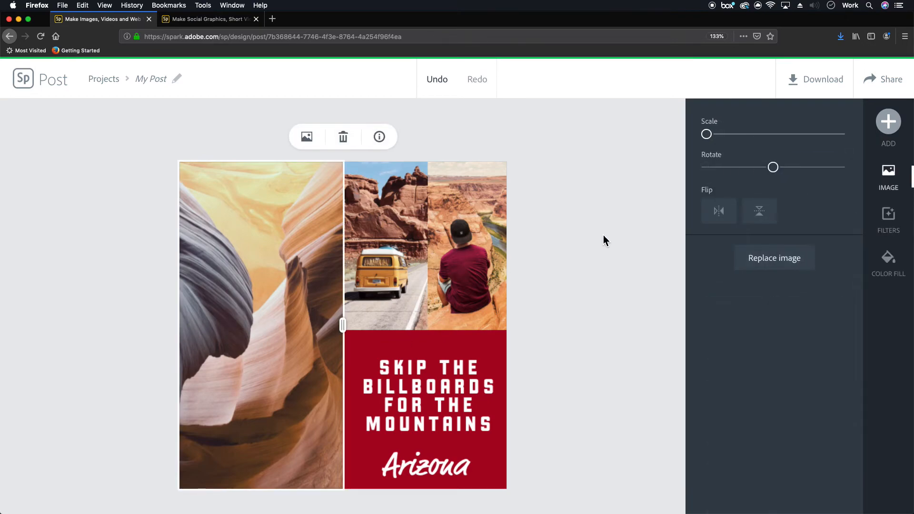
click(412, 252)
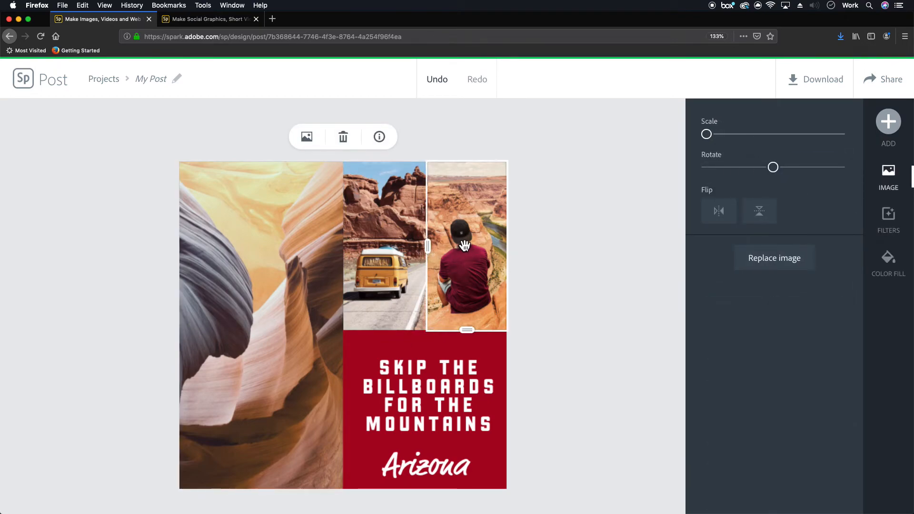
Step: Add a thin border and matching cell spacing around the collage and colour it dark navy from the suggested colours
click(523, 230)
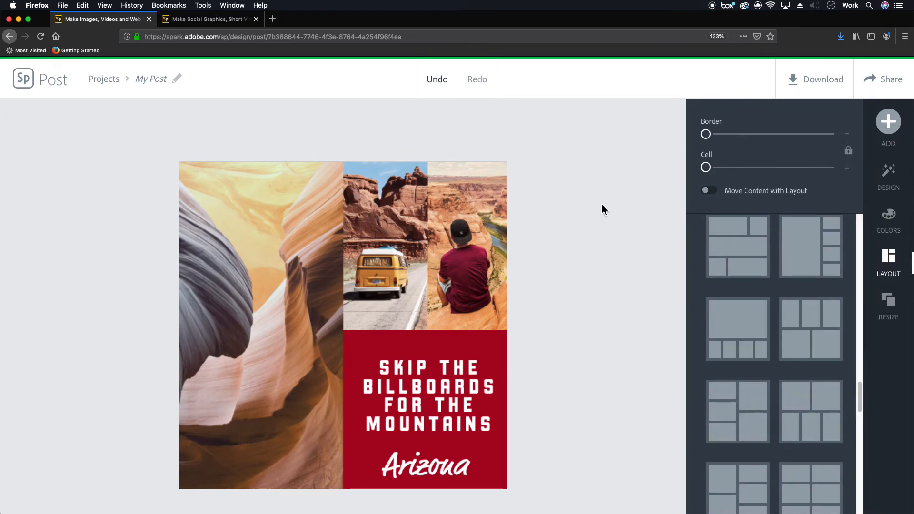
drag(715, 141, 726, 143)
click(506, 164)
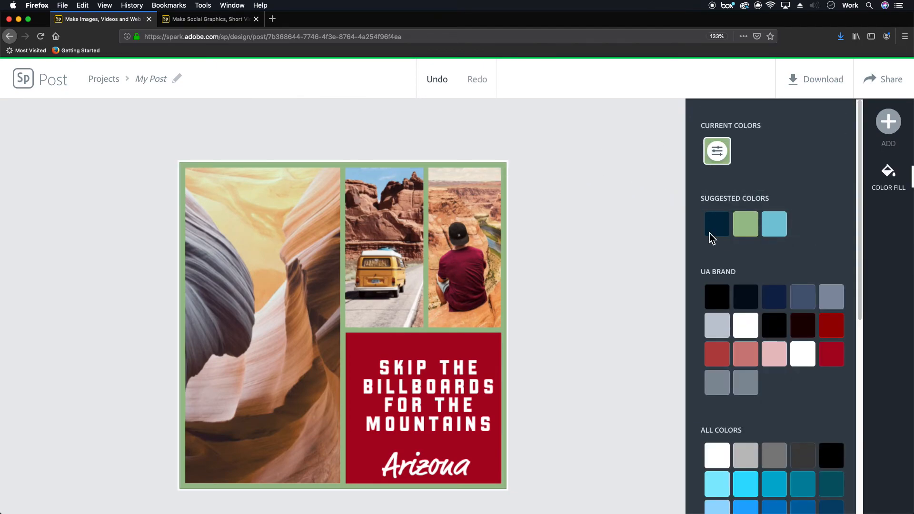
click(720, 233)
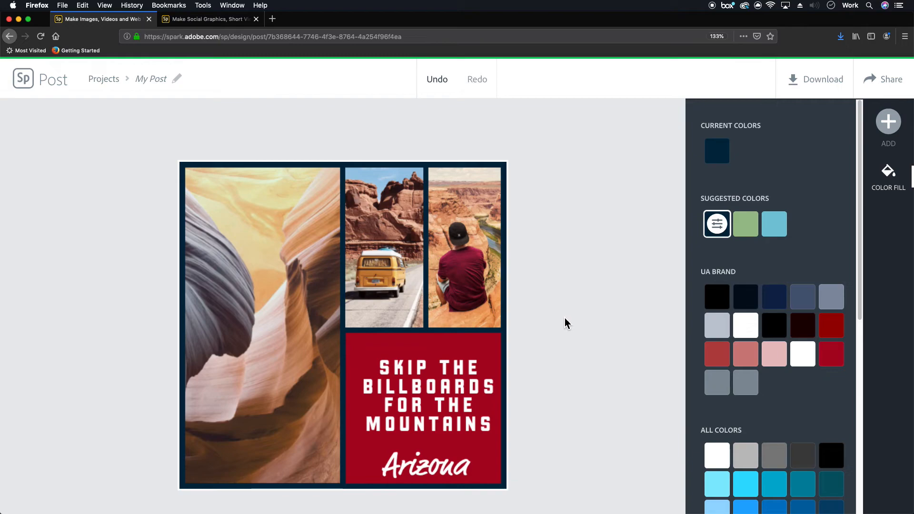
click(570, 368)
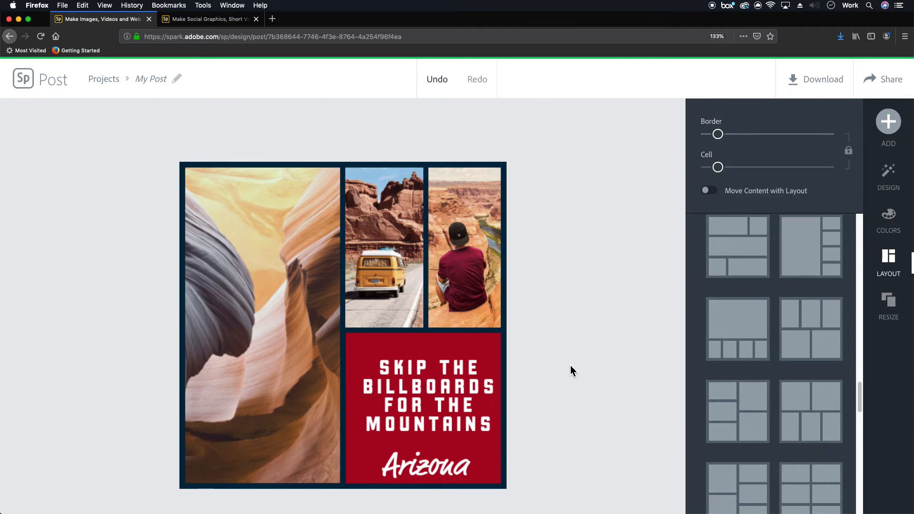
Step: Review the PNG, JPG and PDF download options, and download the collage as a JPG saved to disk
click(821, 91)
click(761, 137)
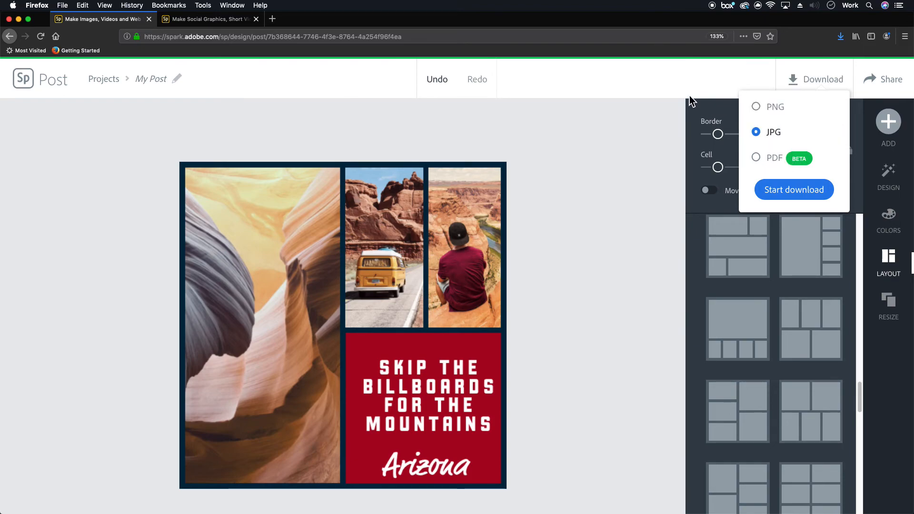
click(770, 108)
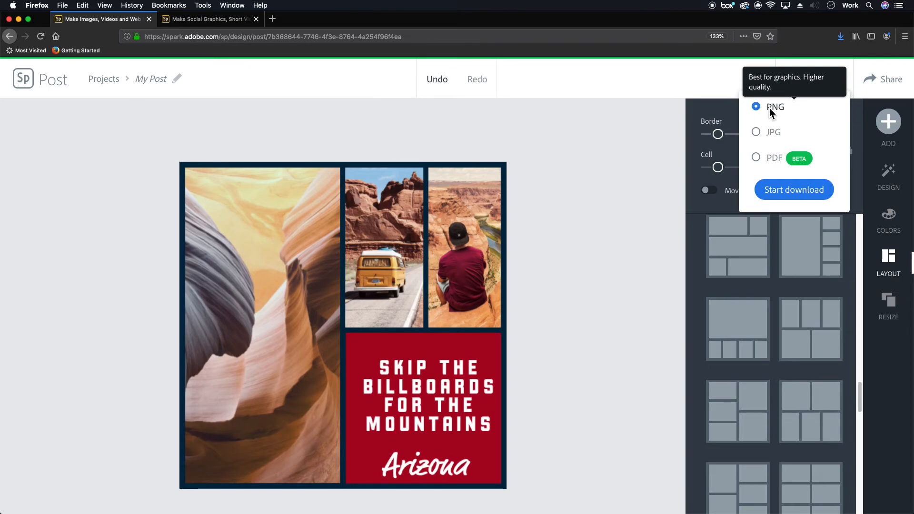
click(769, 135)
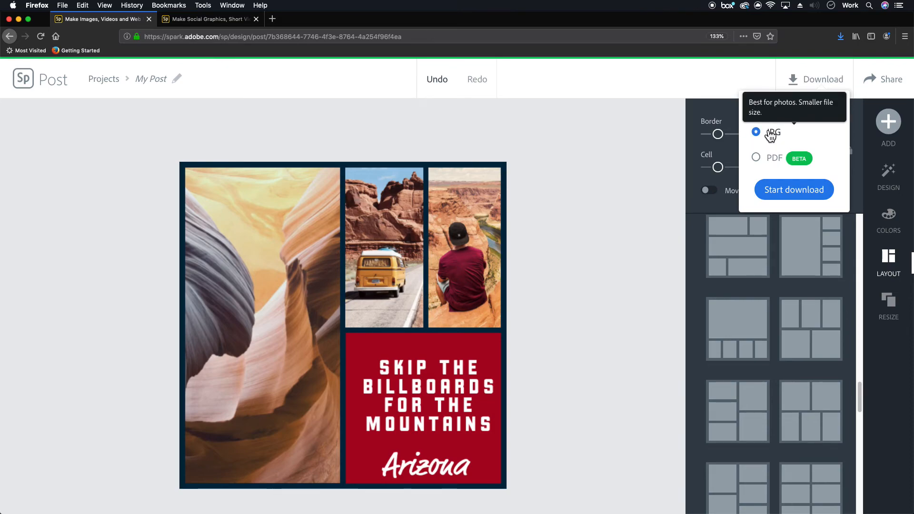
click(767, 156)
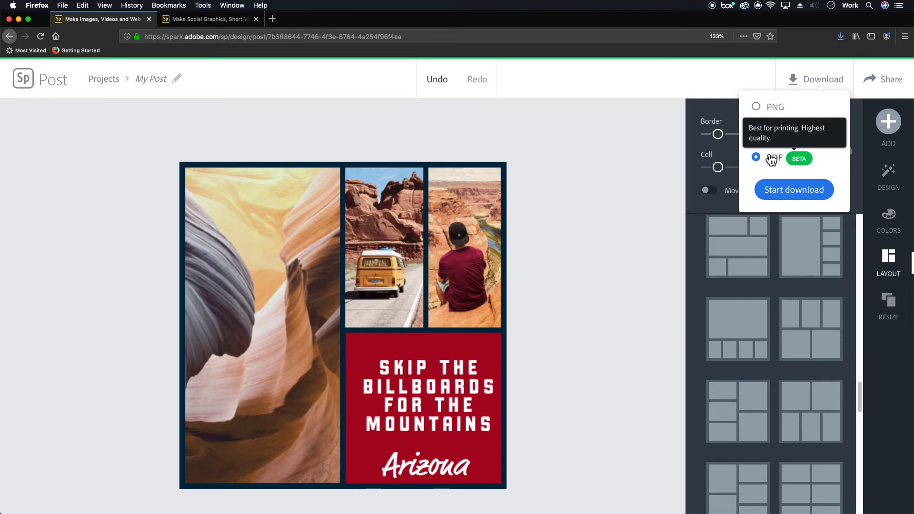
click(774, 133)
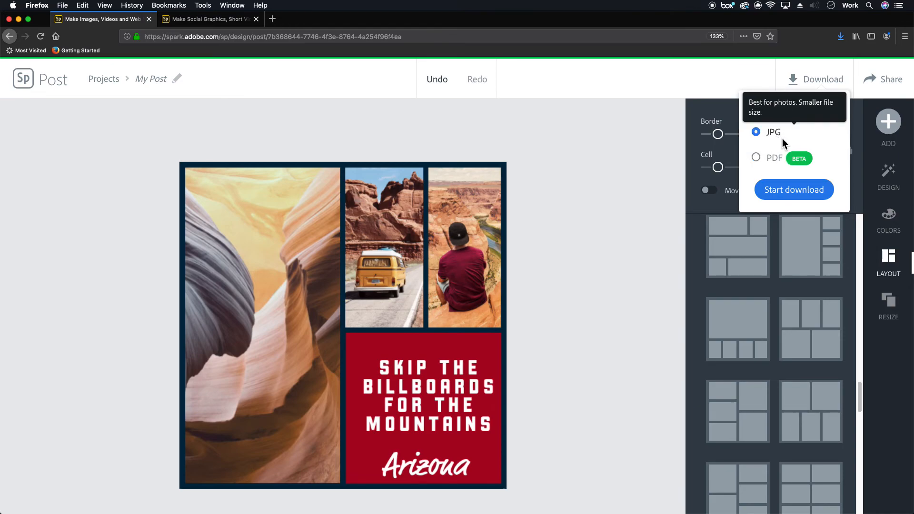
click(804, 195)
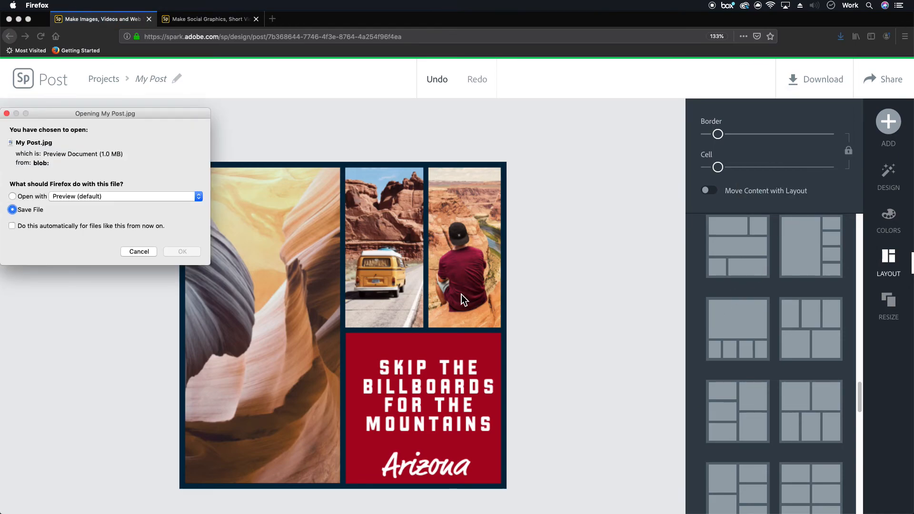
click(181, 250)
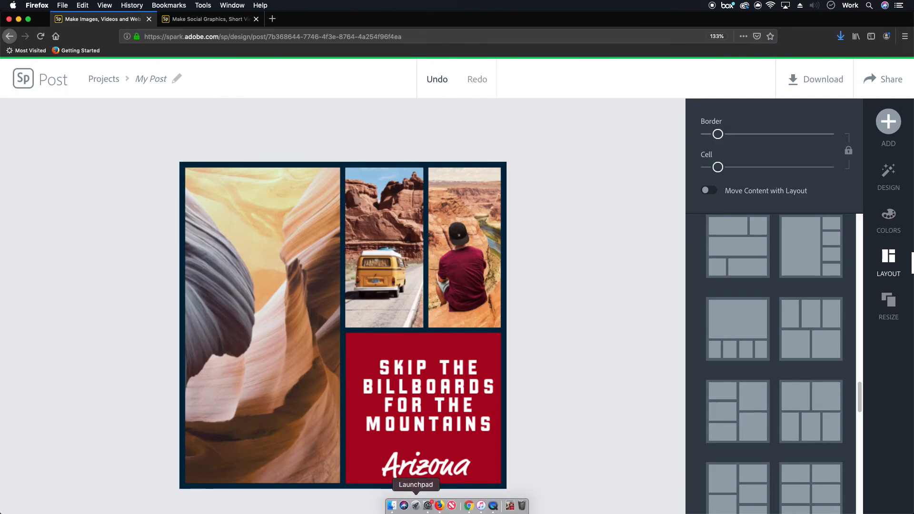
Step: Switch to Finder, open My Post.jpg from the Downloads folder, and shrink and reposition its preview window
click(391, 508)
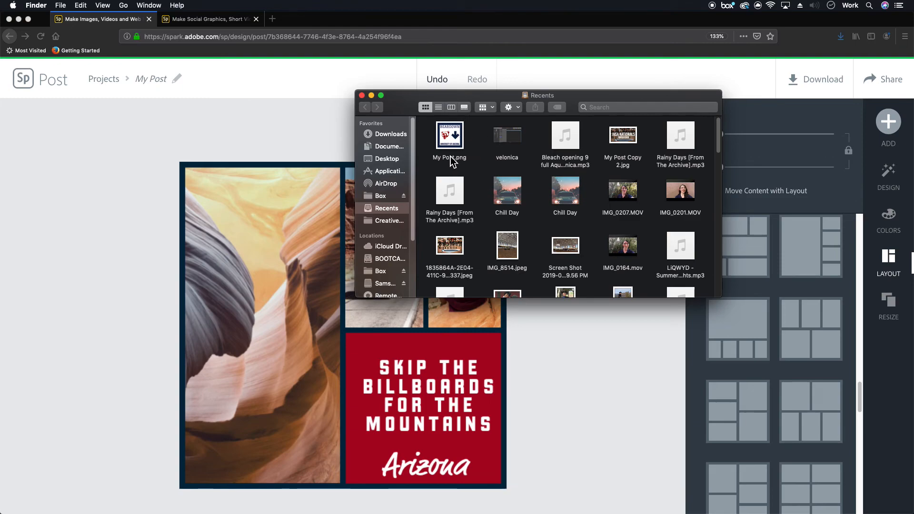
click(388, 134)
click(465, 137)
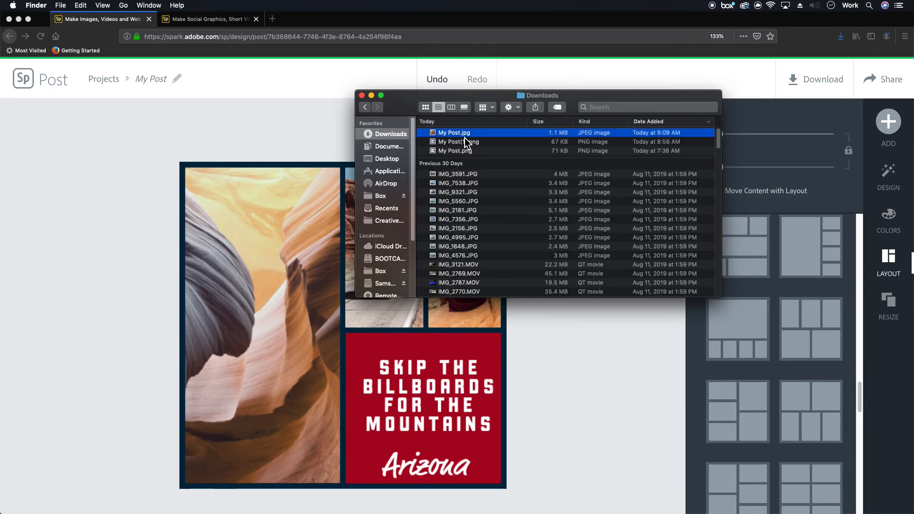
double_click(432, 134)
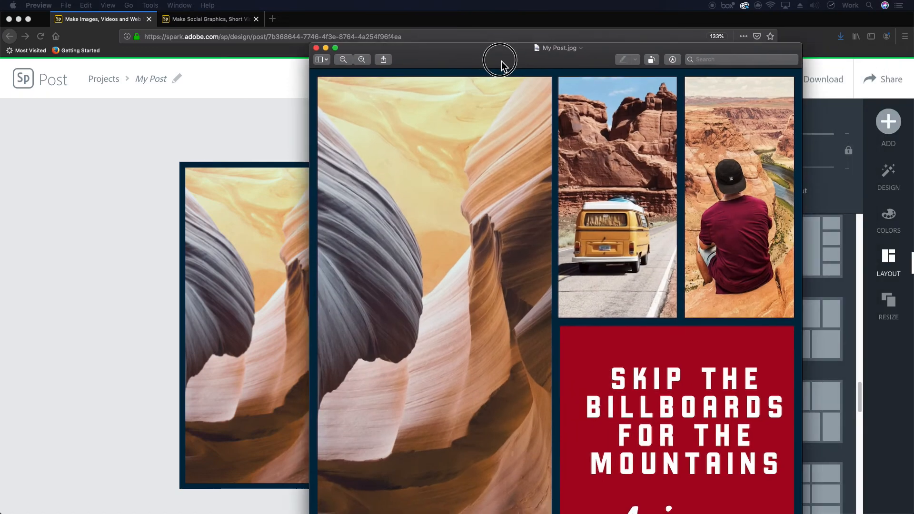
drag(502, 65, 259, 21)
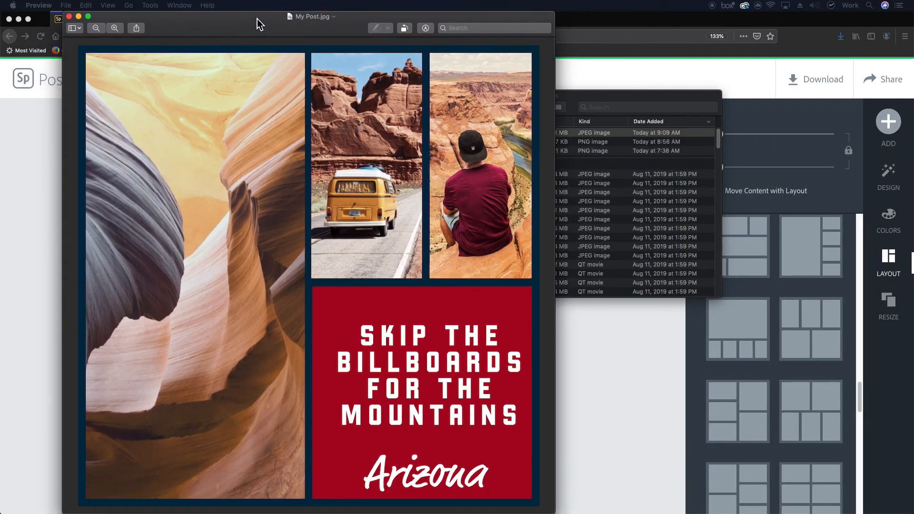
drag(65, 12, 116, 96)
drag(270, 116, 195, 83)
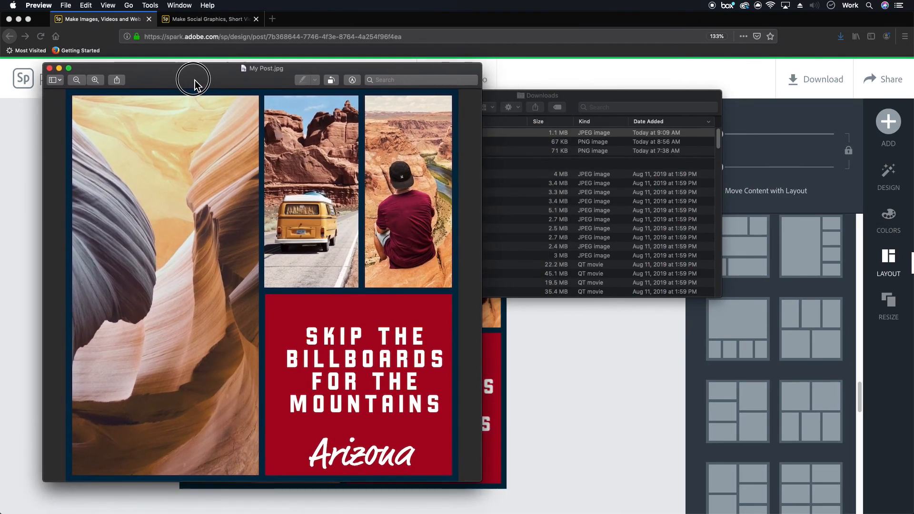
Step: Open My Post(1).png from the Downloads folder and resize its preview to sit beside the collage preview
click(613, 177)
click(460, 143)
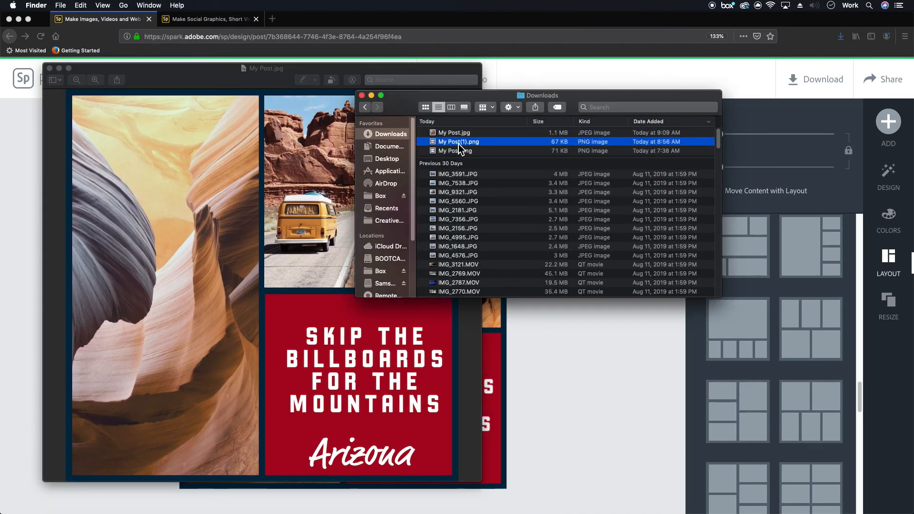
double_click(437, 143)
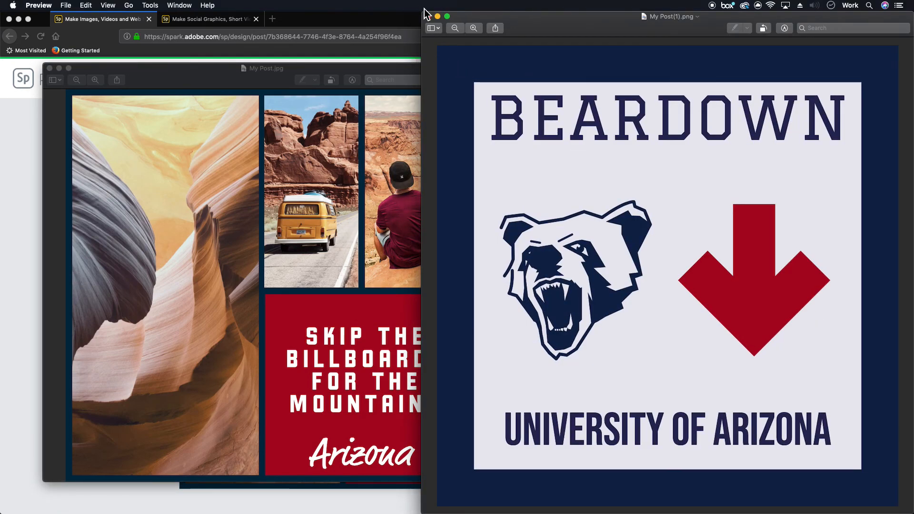
drag(424, 15, 546, 66)
drag(672, 75, 635, 55)
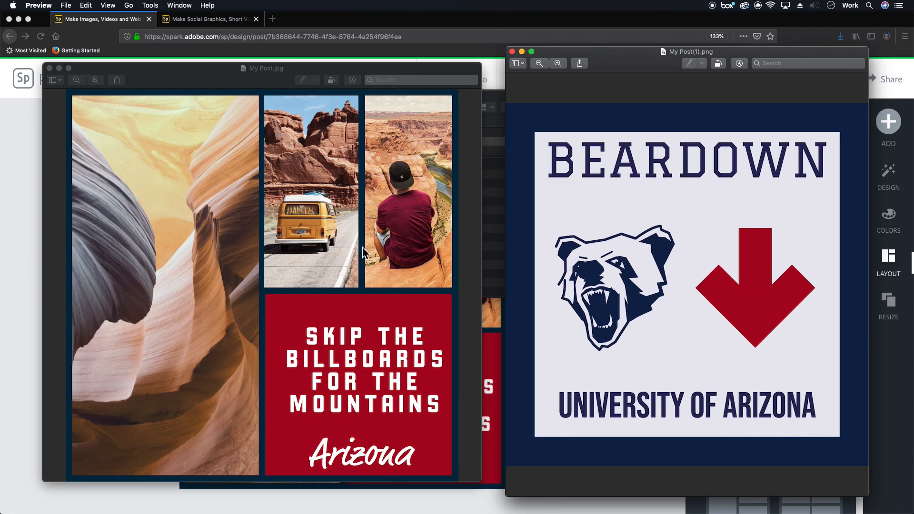
Step: Switch back to Firefox, return to the projects overview and rename the collage project as Mountains Ad
click(29, 247)
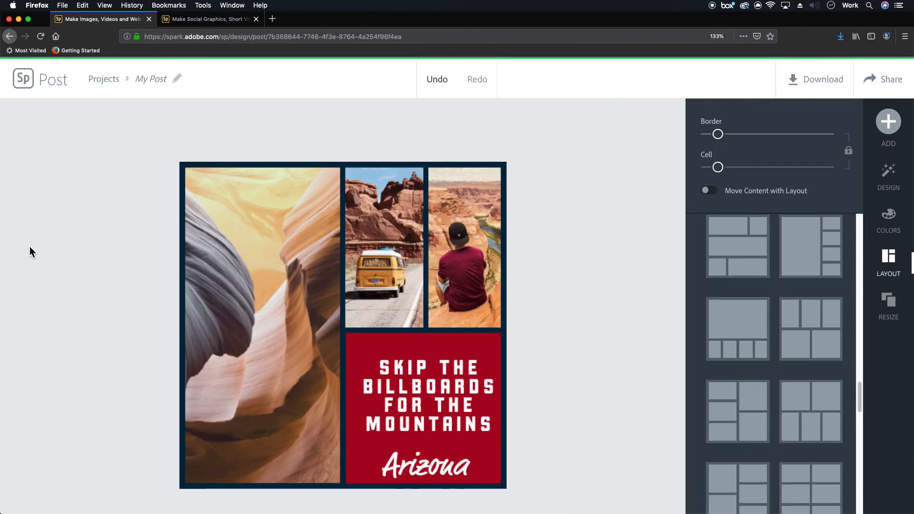
click(30, 84)
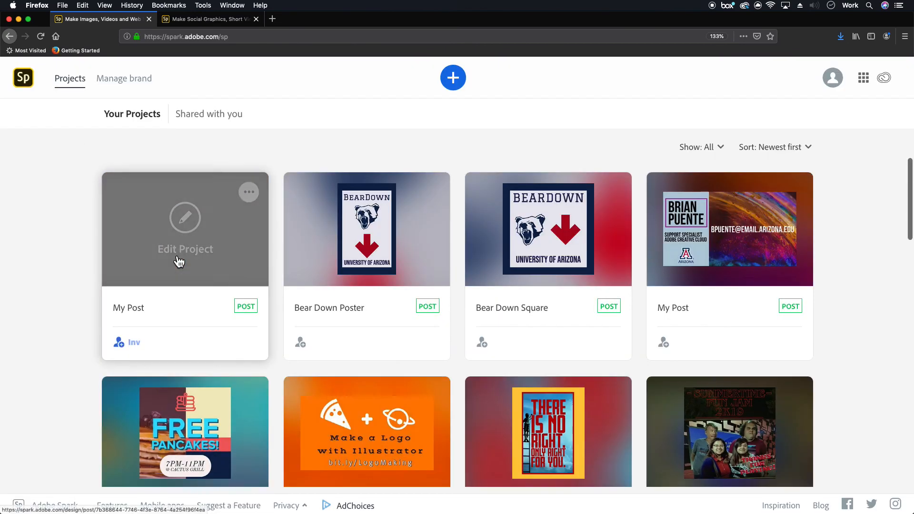
click(138, 310)
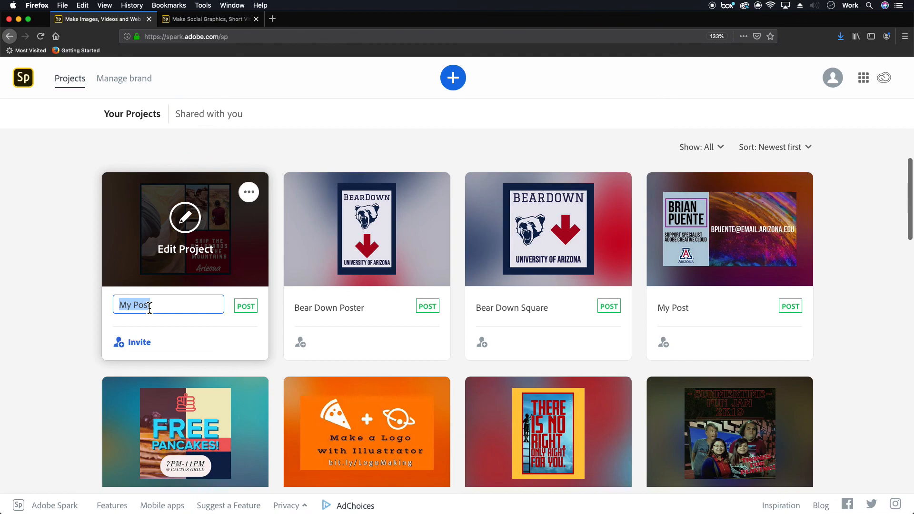
text(Mountains Ad)
click(62, 245)
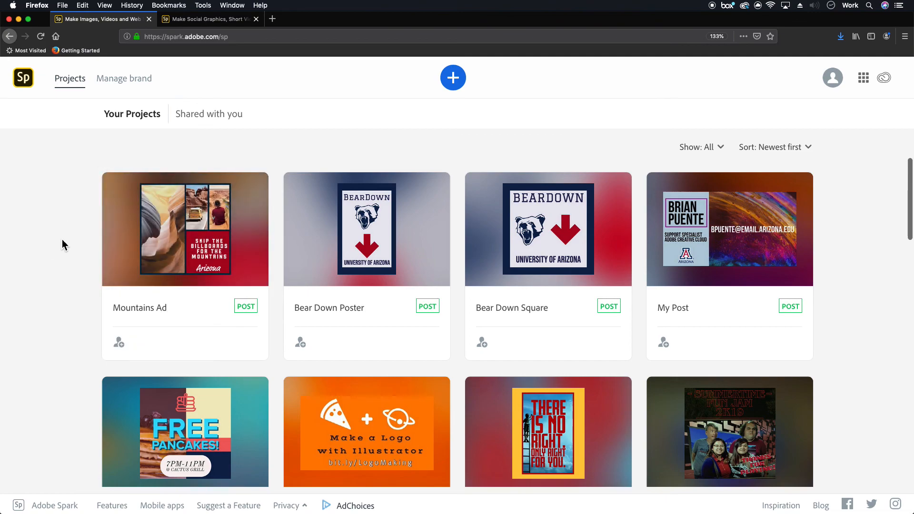